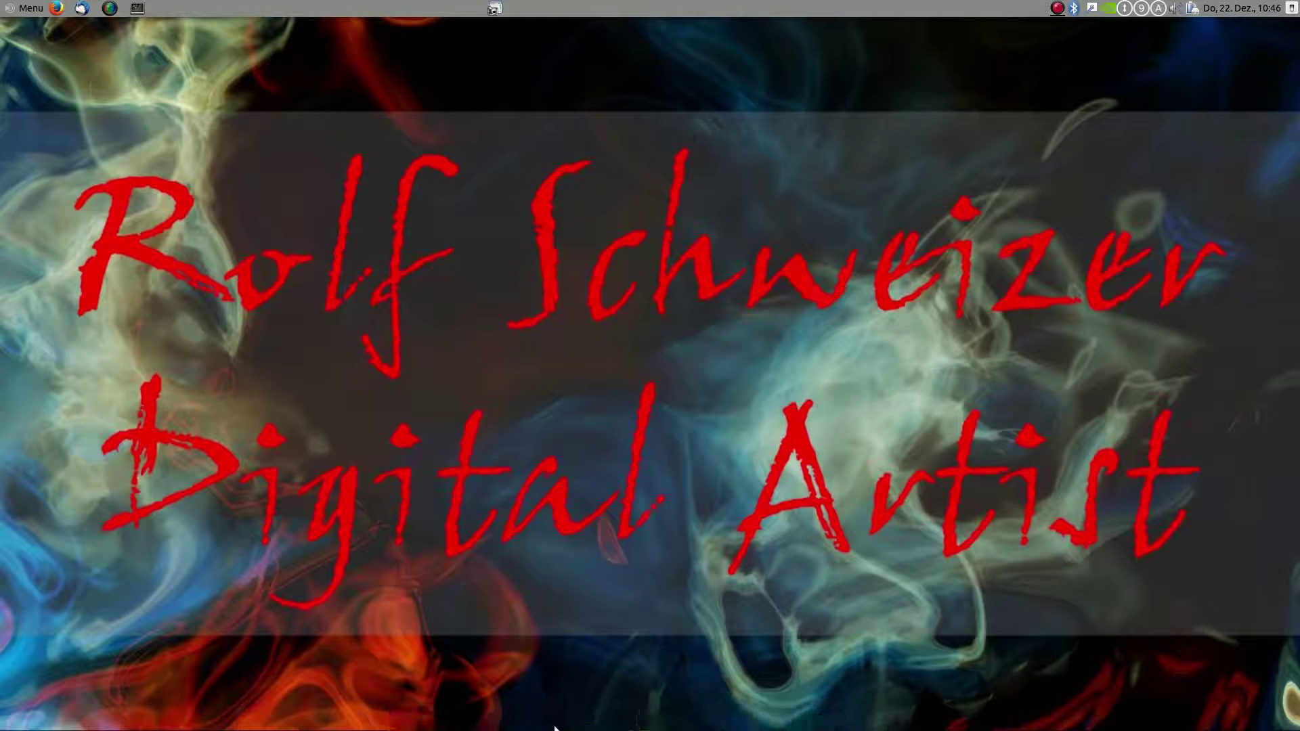
Step: Glance at the group post in Firefox, then return to GIMP with the elderly woman's portrait
{"action": "left_click", "coordinate": [554, 710]}
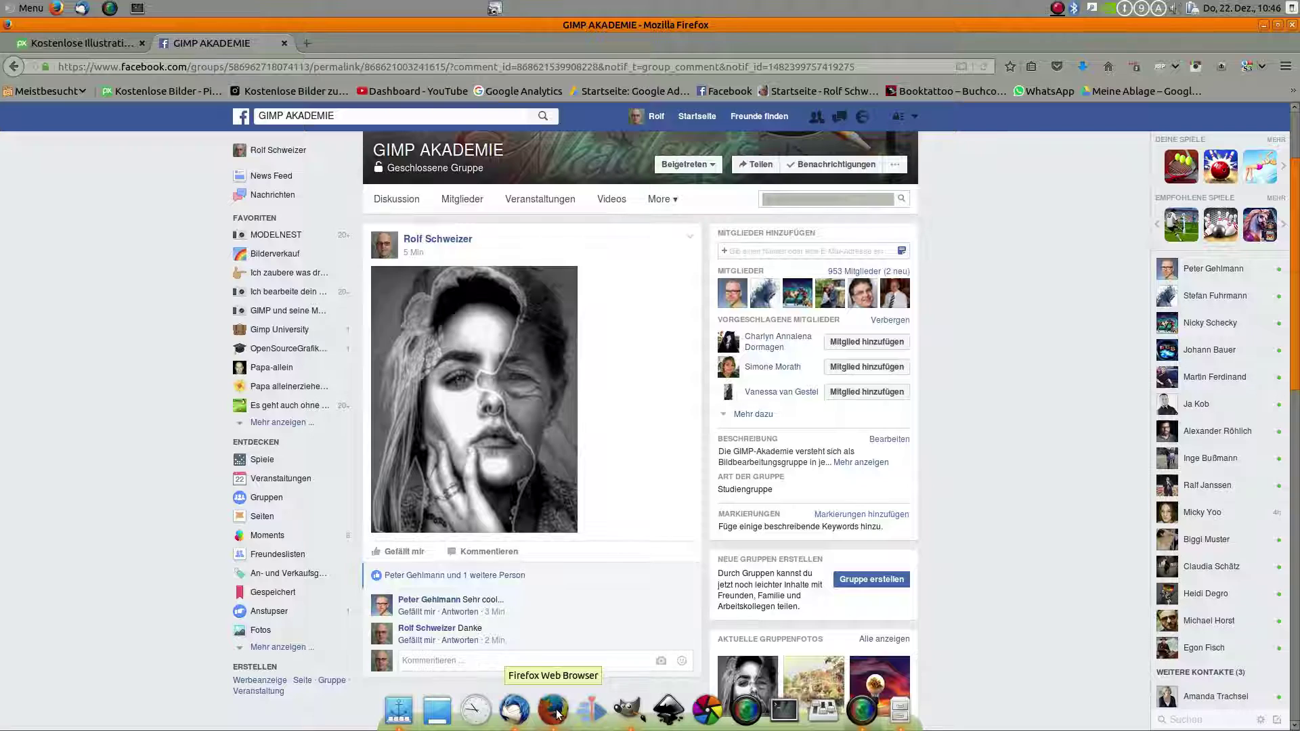
{"action": "left_click", "coordinate": [554, 710]}
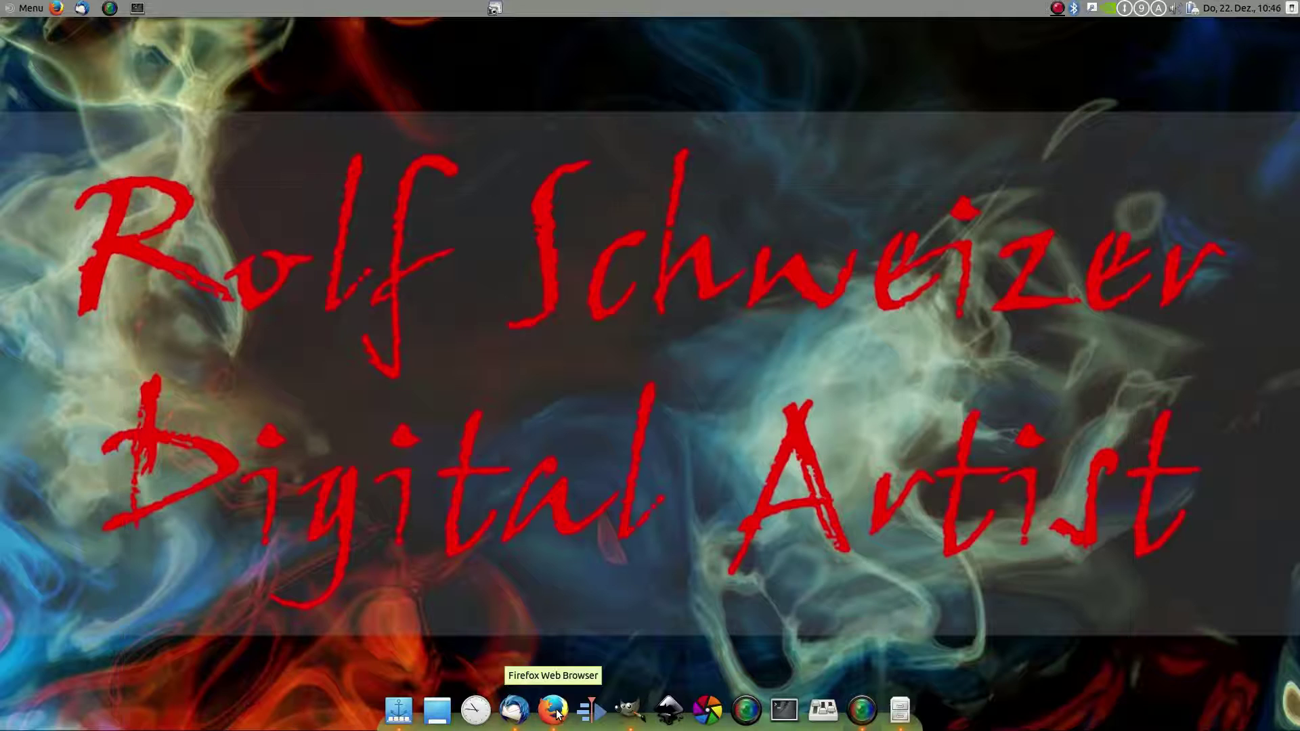
{"action": "left_click", "coordinate": [630, 710]}
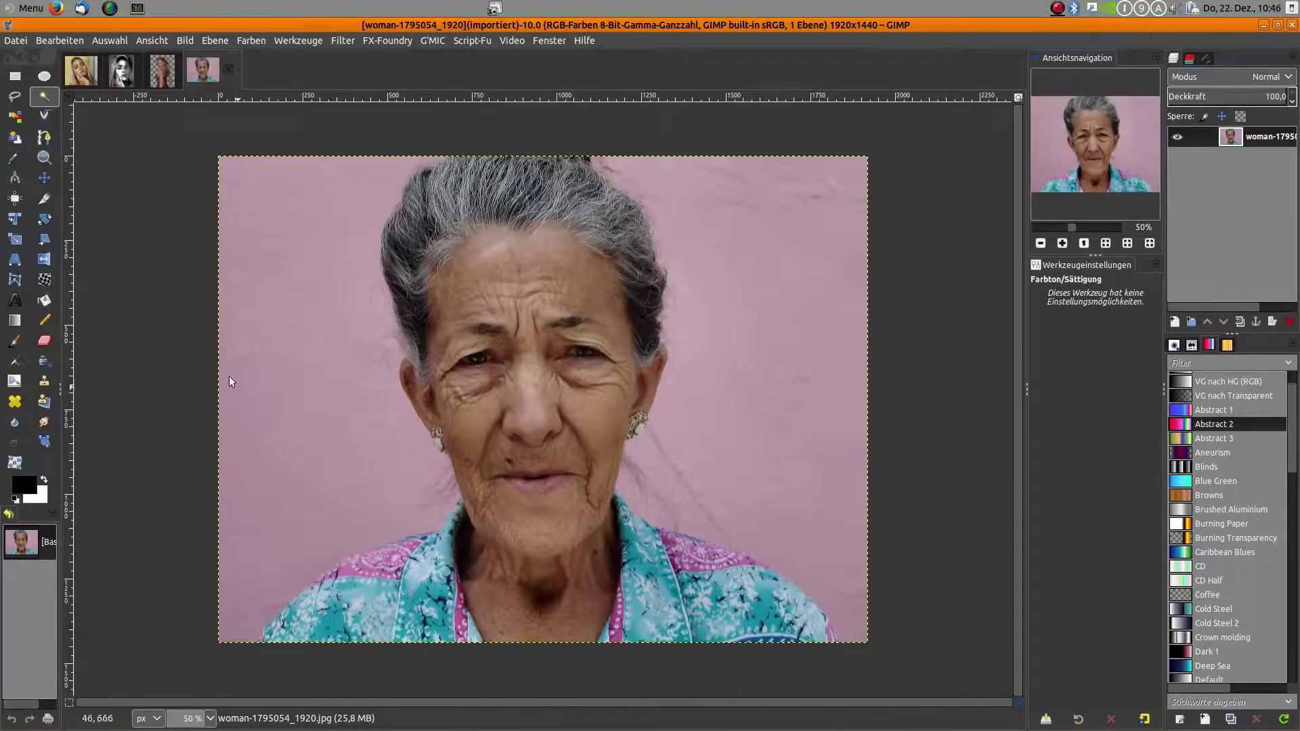
{"action": "left_click", "coordinate": [121, 71]}
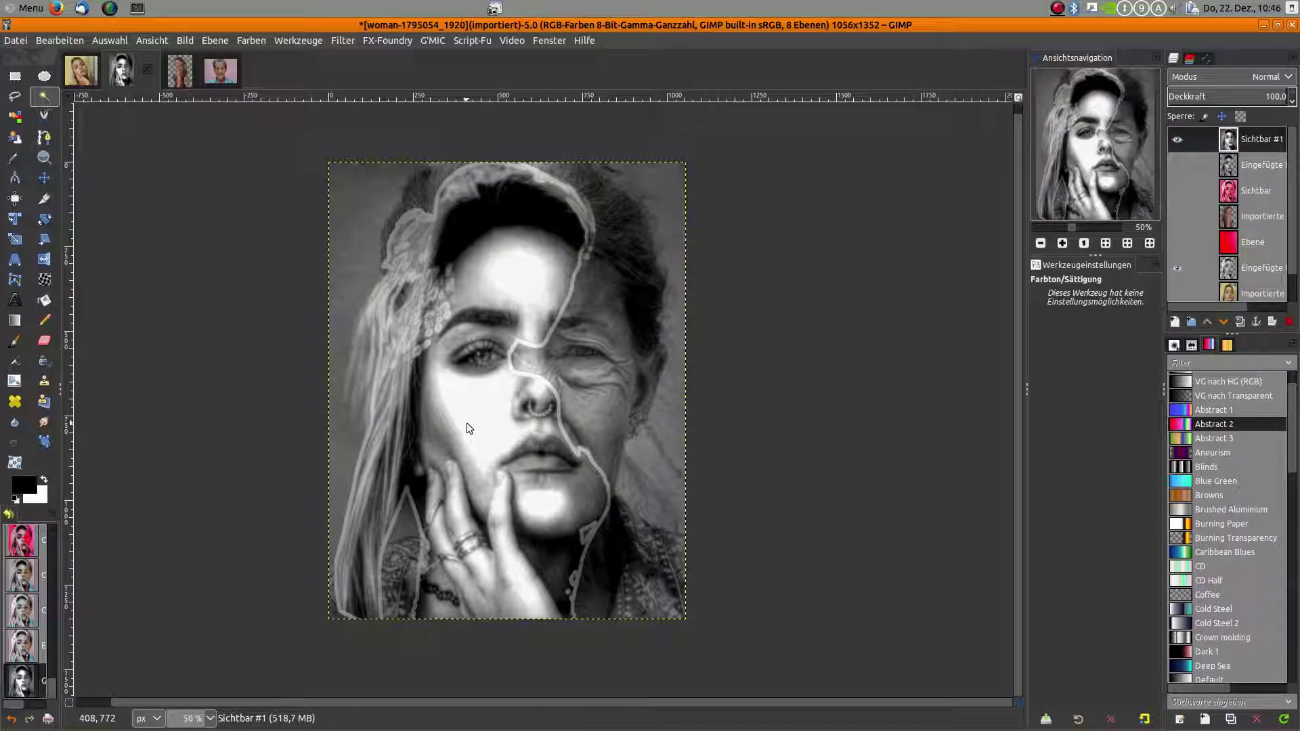
{"action": "left_click", "coordinate": [217, 71]}
{"action": "left_click", "coordinate": [80, 74]}
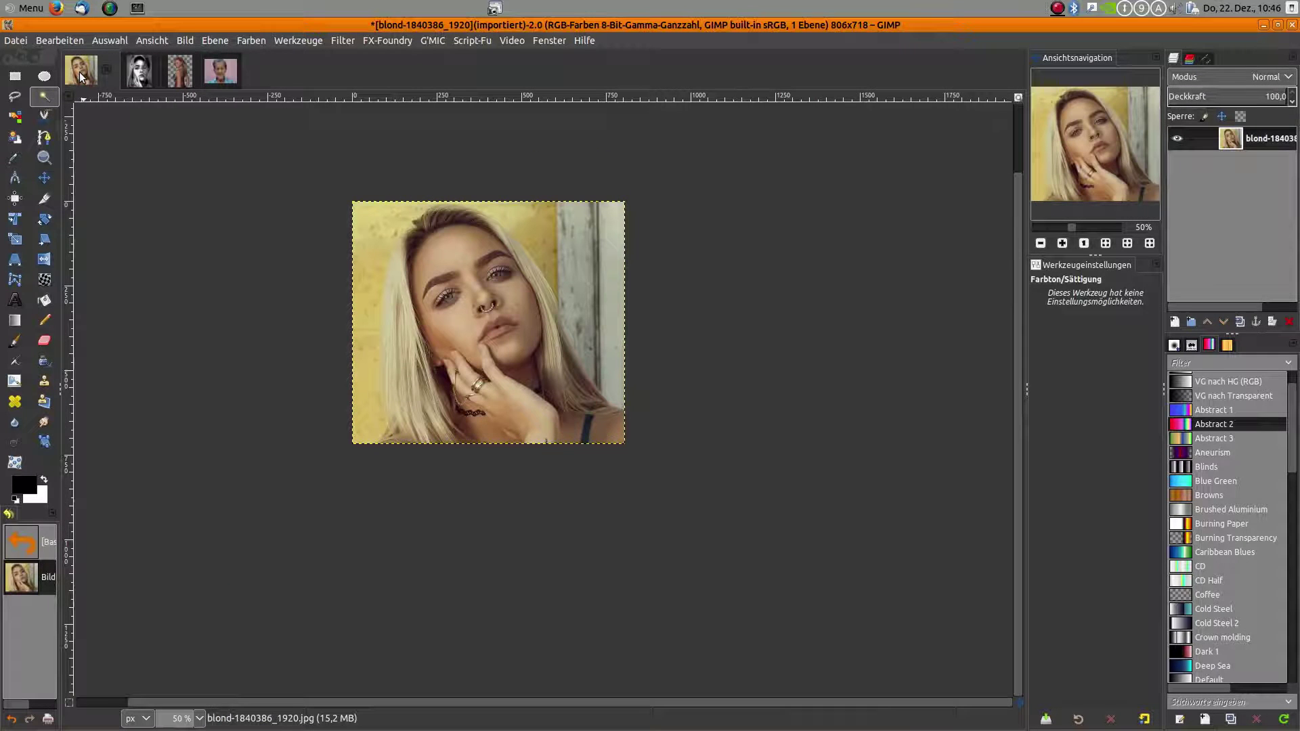
{"action": "left_click", "coordinate": [175, 77]}
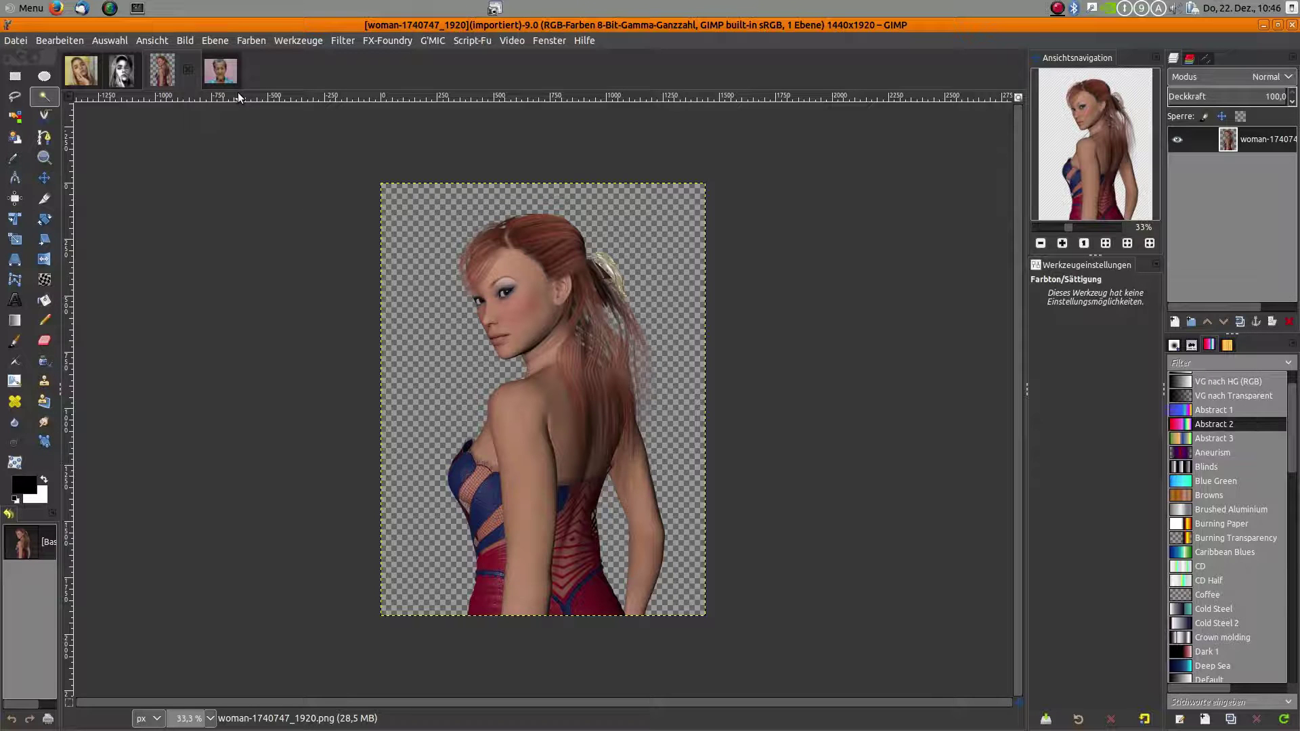
{"action": "left_click", "coordinate": [221, 70]}
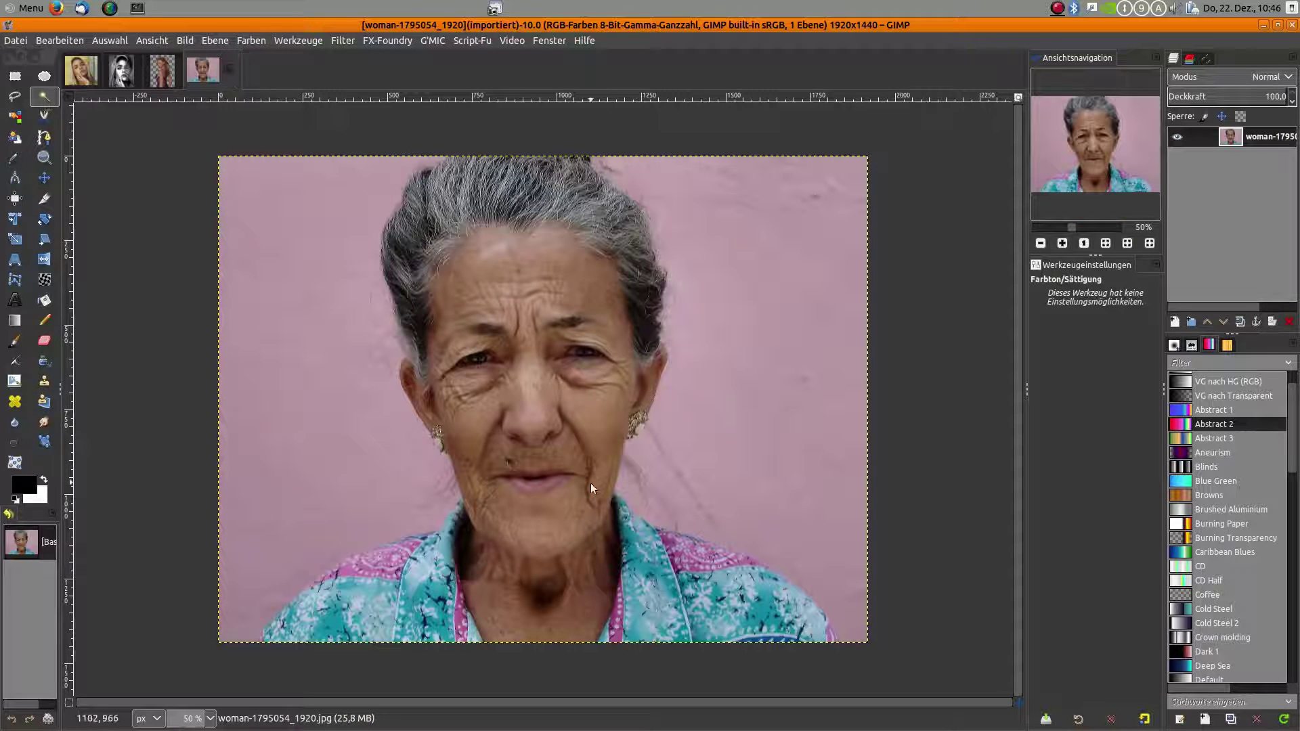
{"action": "left_click", "coordinate": [119, 74]}
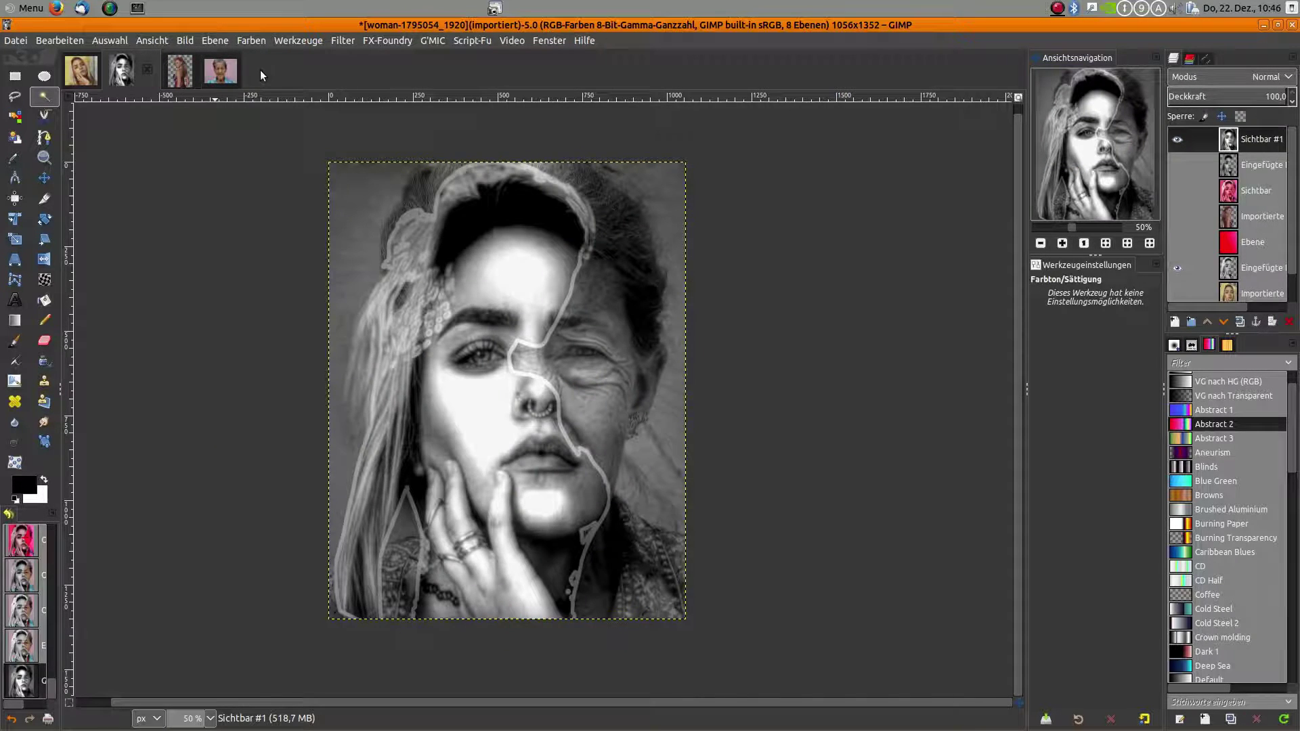
{"action": "left_click", "coordinate": [221, 71]}
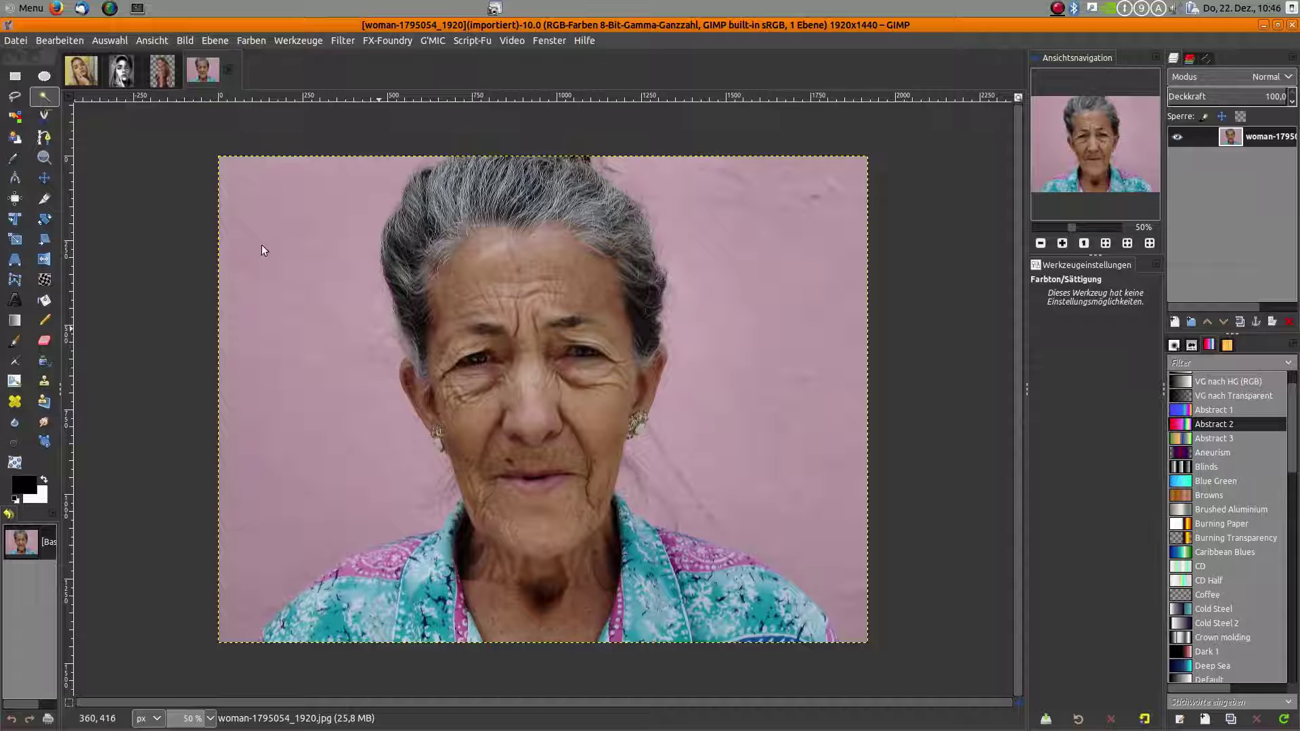
{"action": "left_click", "coordinate": [81, 73]}
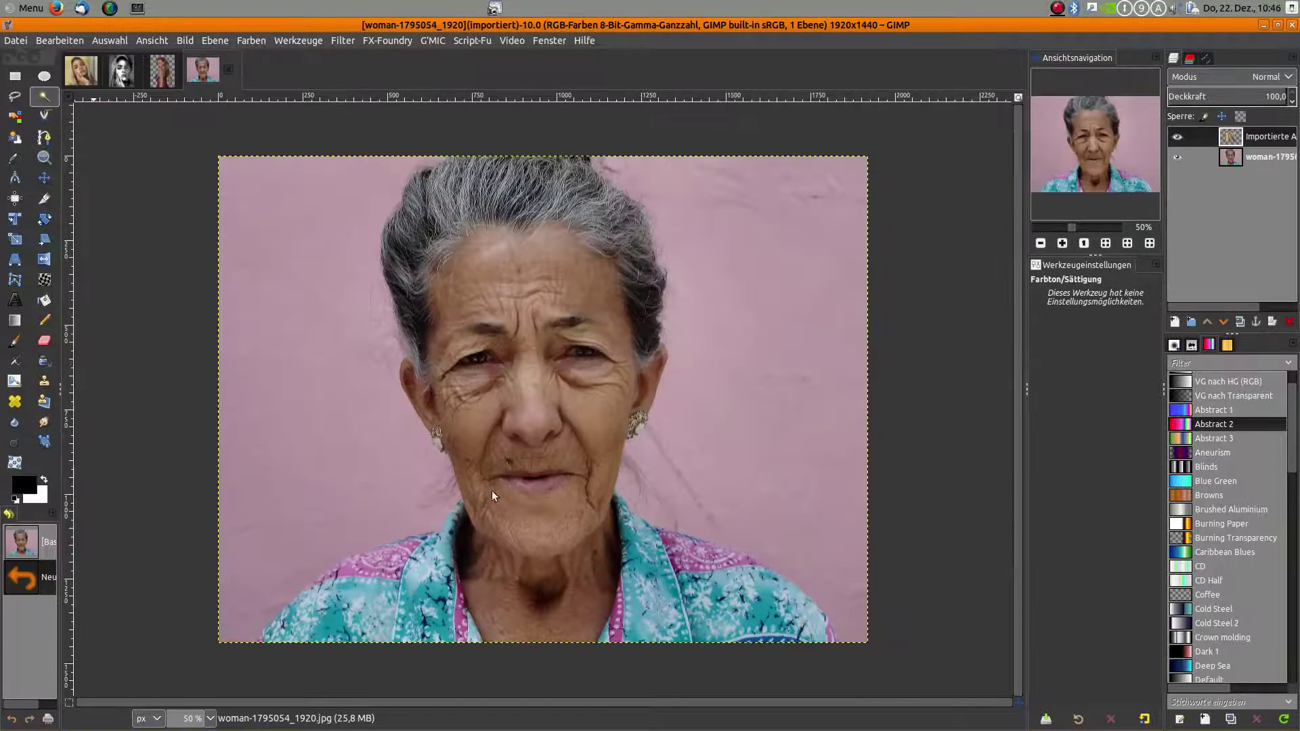
Step: Add the blond woman's photo as a layer over the old woman's portrait and rotate it about 33°
{"action": "left_click_drag", "start_coordinate": [216, 73], "coordinate": [492, 491]}
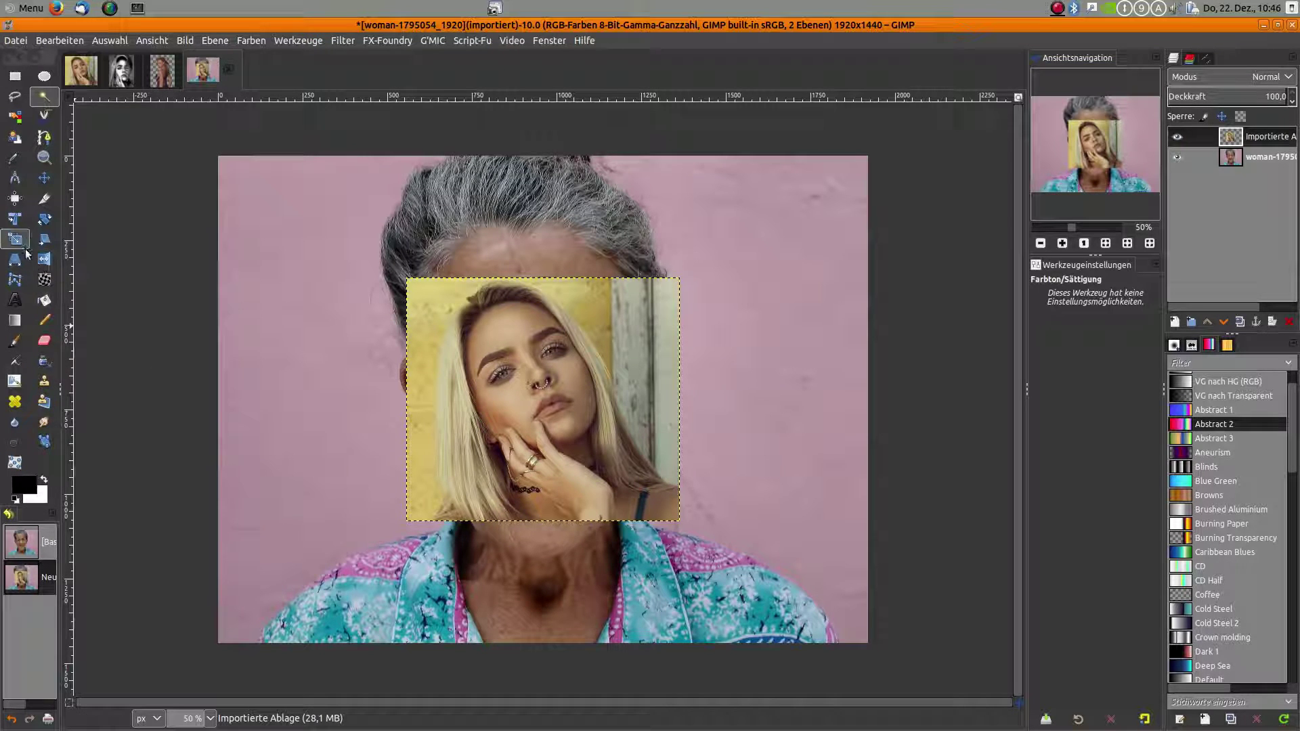
{"action": "left_click", "coordinate": [44, 219]}
{"action": "left_click_drag", "start_coordinate": [598, 426], "coordinate": [596, 538]}
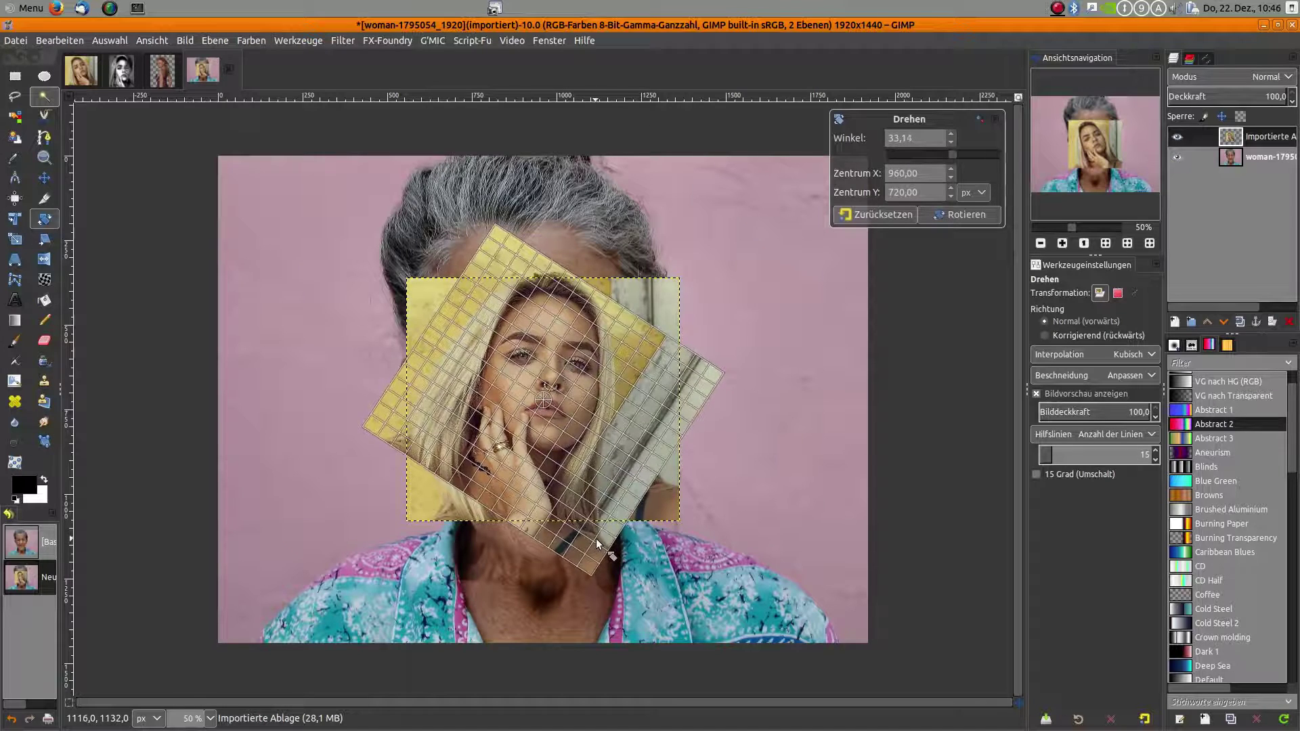
{"action": "left_click", "coordinate": [965, 214]}
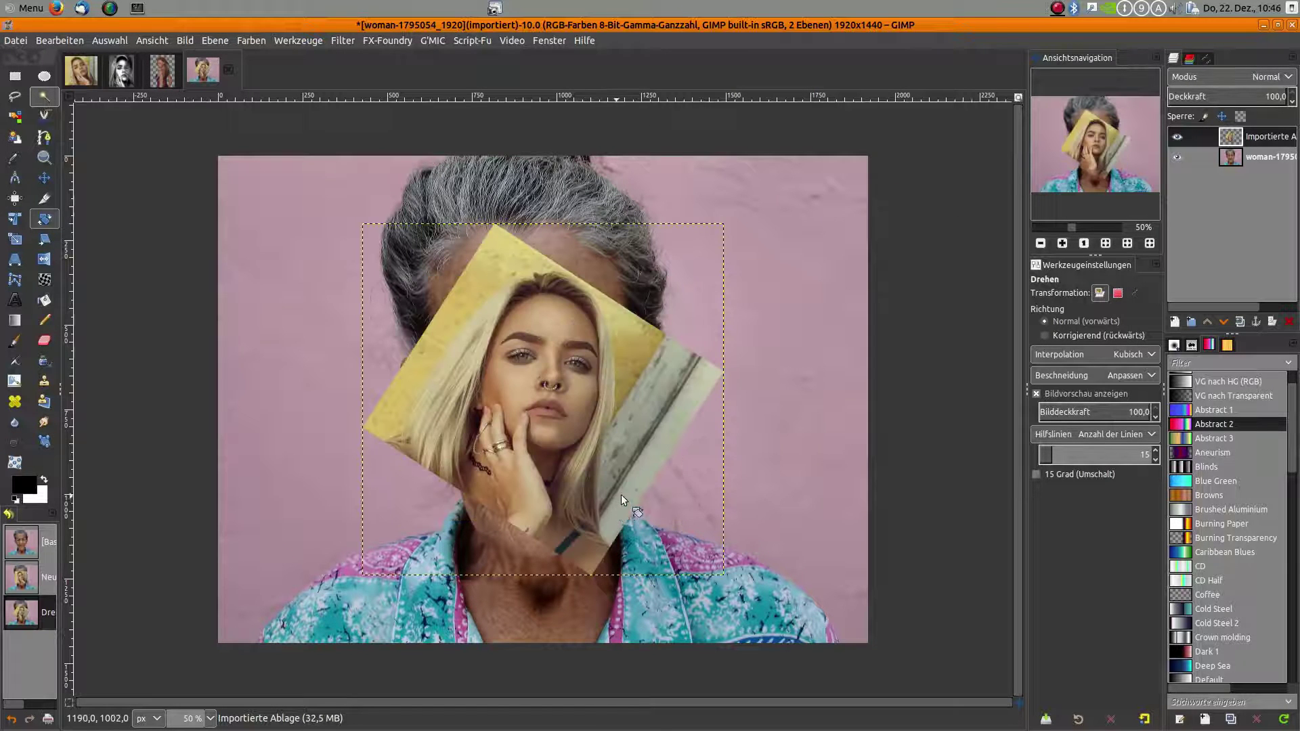
Step: Scale the tilted blond layer up, aspect ratio locked, until it covers most of the canvas
{"action": "left_click", "coordinate": [15, 239]}
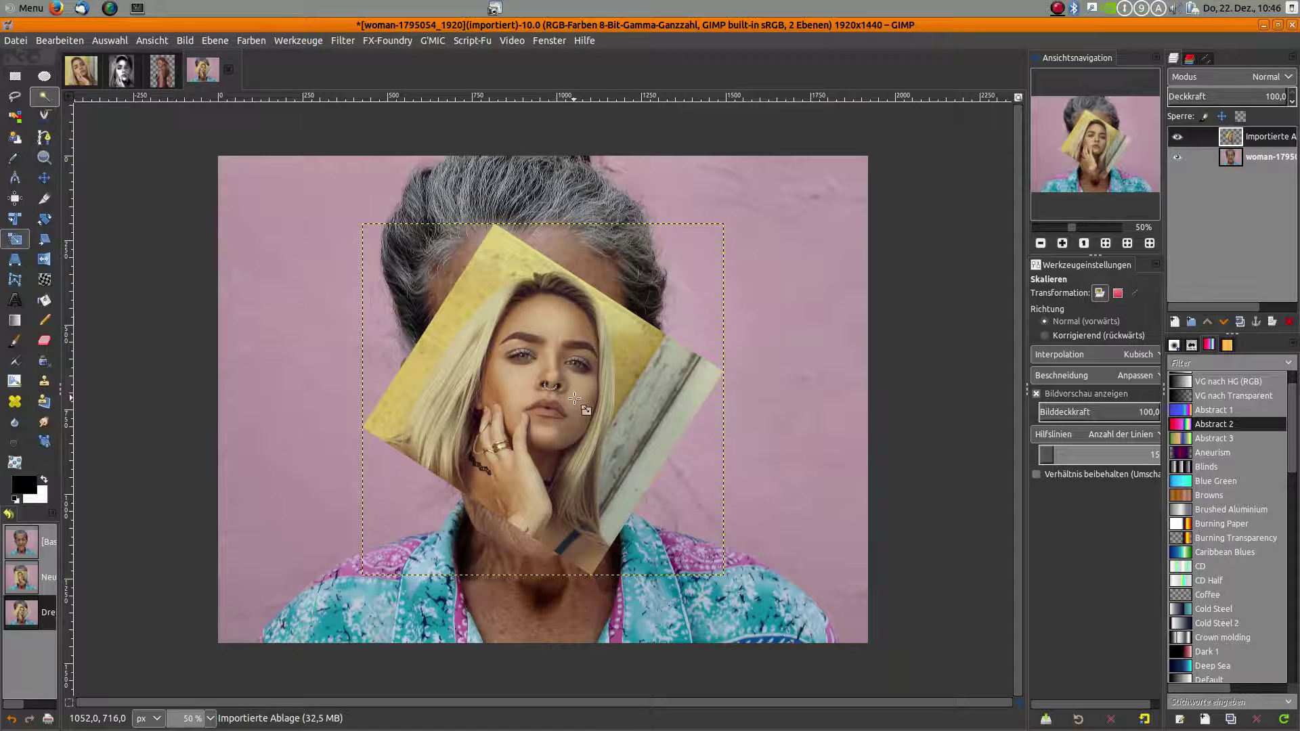
{"action": "left_click", "coordinate": [490, 345]}
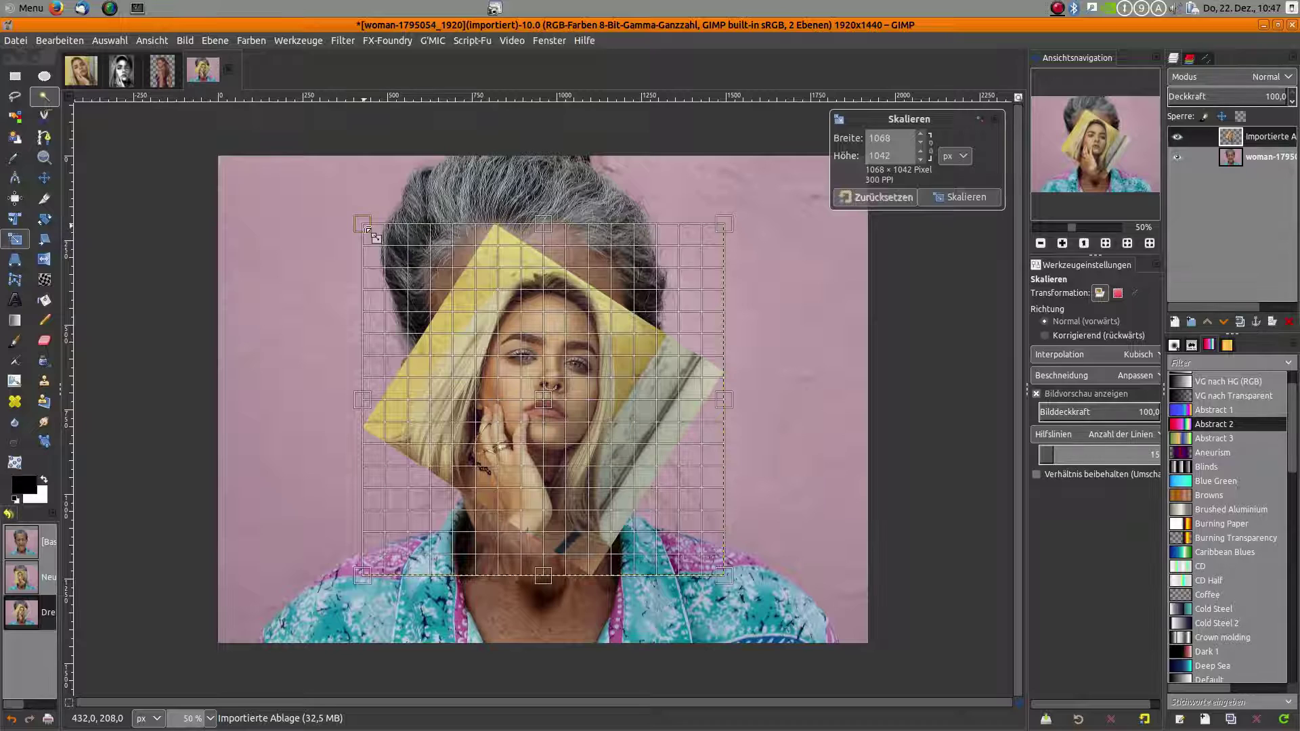
{"action": "mouse_move", "coordinate": [362, 224]}
{"action": "left_mouse_down"}
{"action": "mouse_move", "coordinate": [308, 196]}
{"action": "mouse_move", "coordinate": [267, 148]}
{"action": "left_mouse_up"}
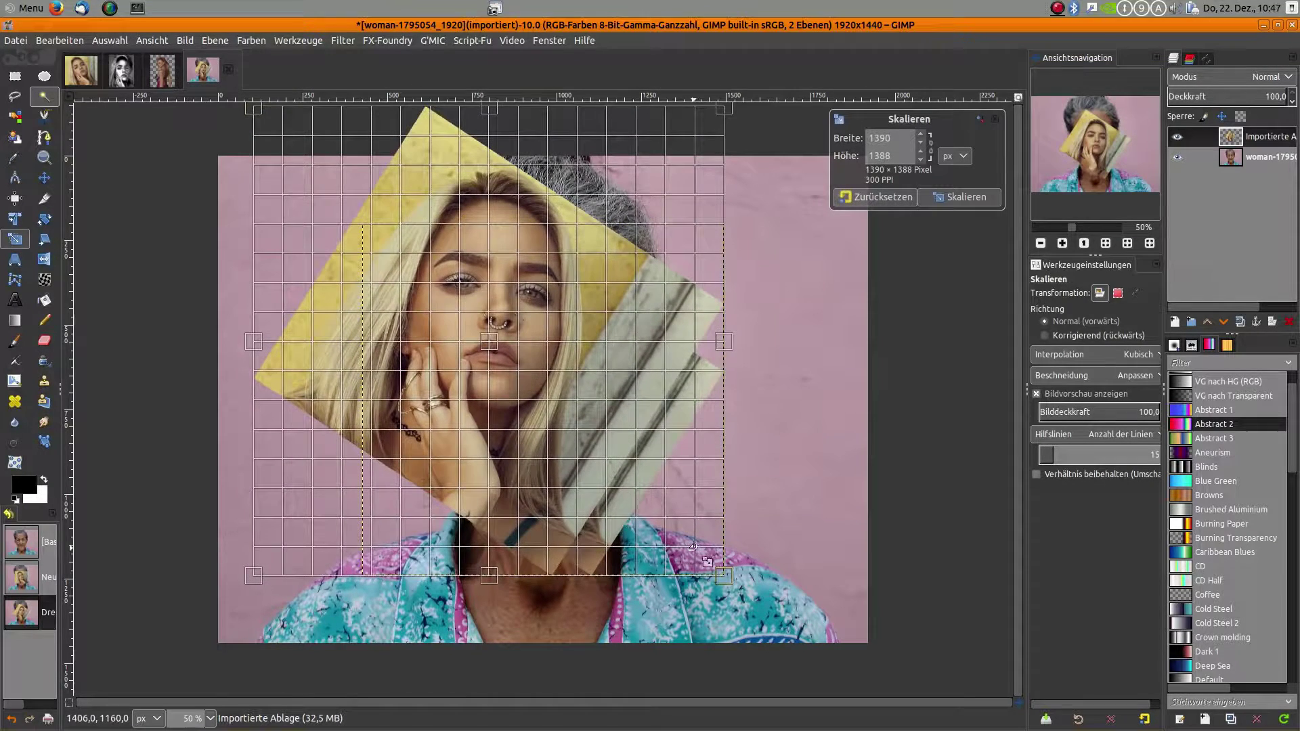
{"action": "mouse_move", "coordinate": [724, 575]}
{"action": "left_mouse_down"}
{"action": "mouse_move", "coordinate": [752, 606]}
{"action": "mouse_move", "coordinate": [776, 670]}
{"action": "left_mouse_up"}
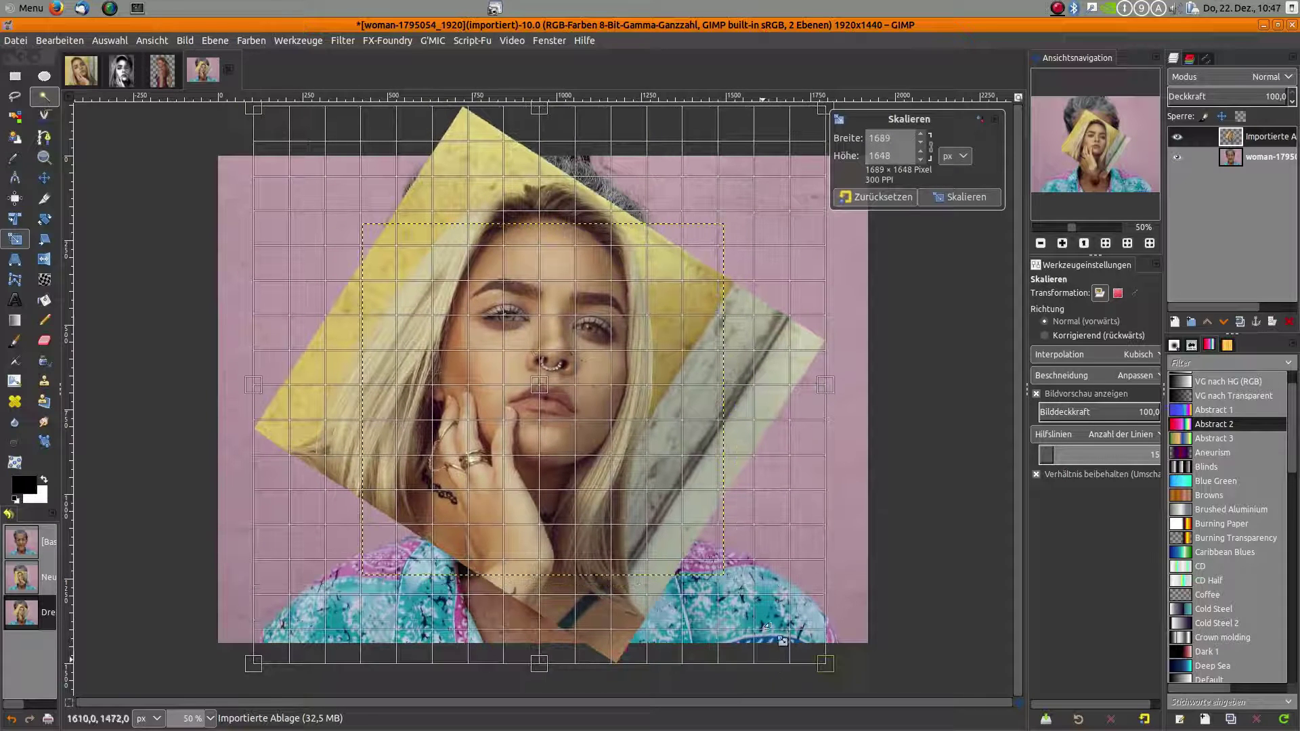
{"action": "left_click", "coordinate": [961, 197]}
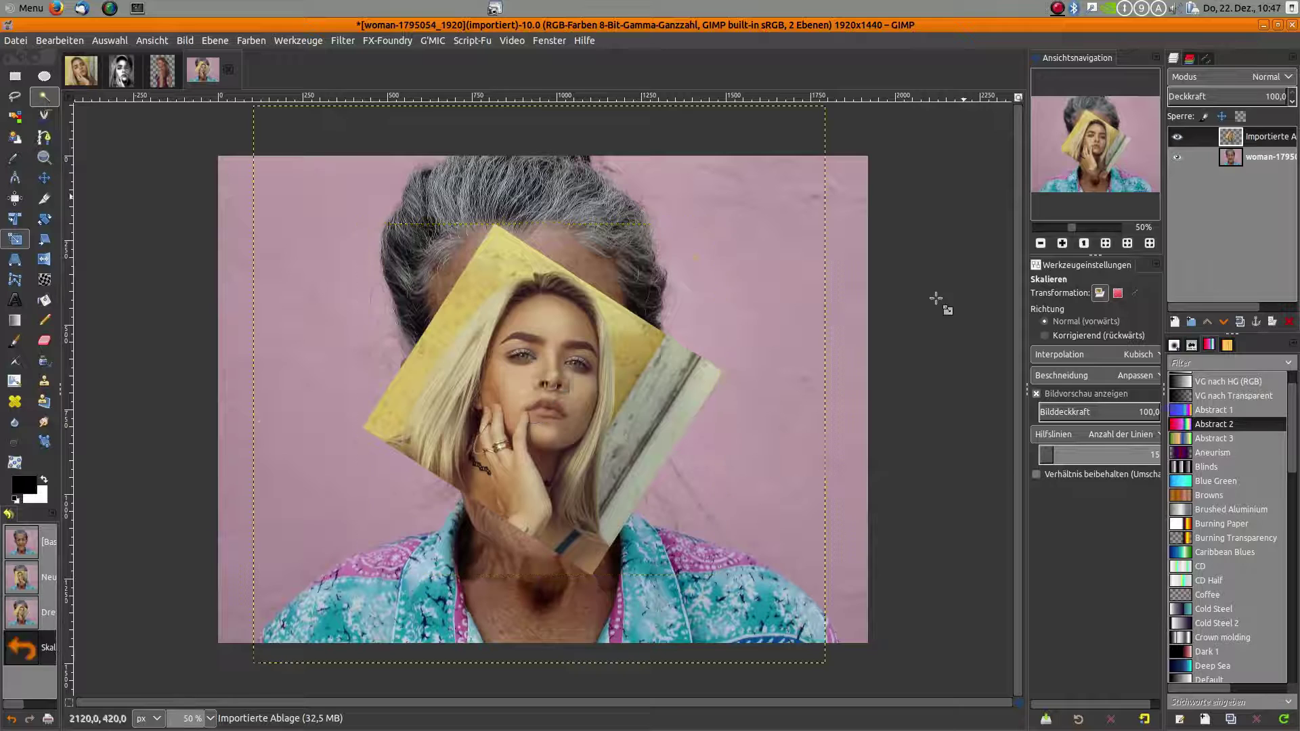
{"action": "left_click", "coordinate": [1291, 102]}
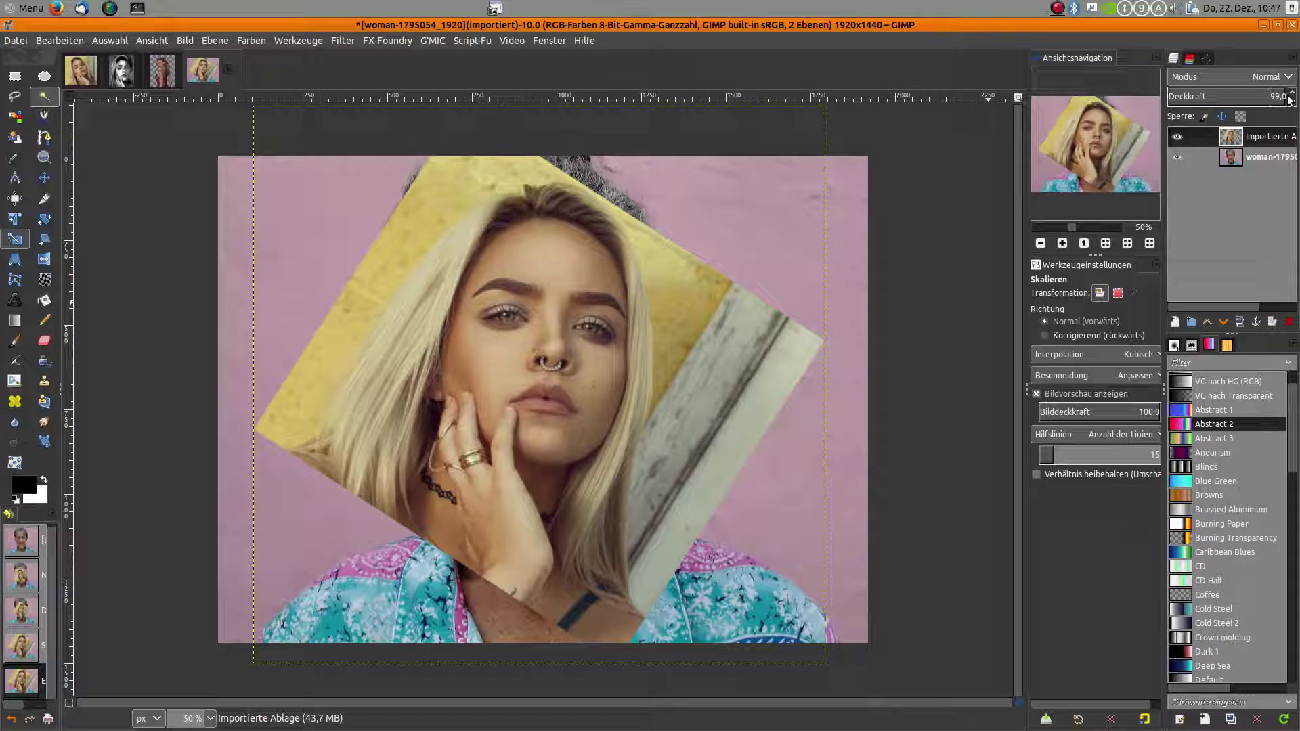
Step: Lower the blond layer's opacity to about 48% so both faces show through
{"action": "scroll", "coordinate": [1295, 105], "scroll_direction": "down", "scroll_amount": 7}
{"action": "scroll", "coordinate": [1295, 106], "scroll_direction": "down", "scroll_amount": 7}
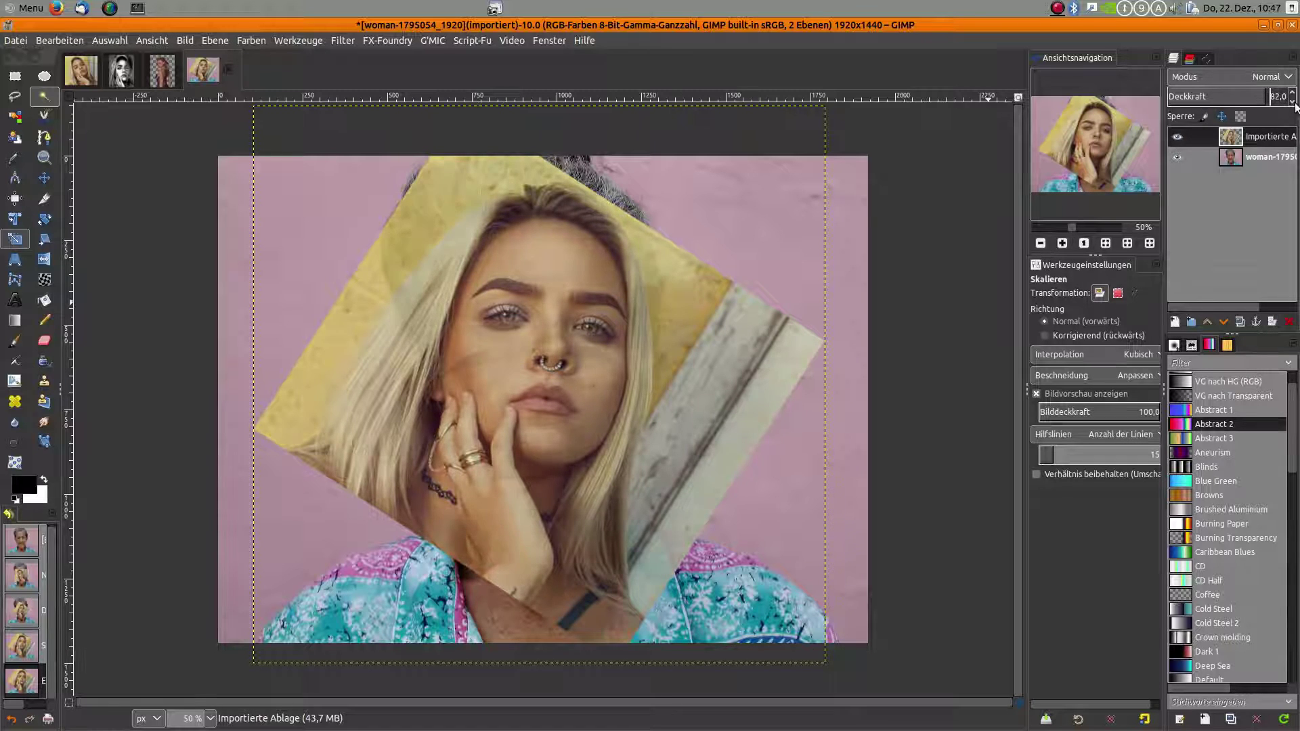
{"action": "scroll", "coordinate": [1295, 105], "scroll_direction": "down", "scroll_amount": 8}
{"action": "scroll", "coordinate": [1295, 106], "scroll_direction": "down", "scroll_amount": 8}
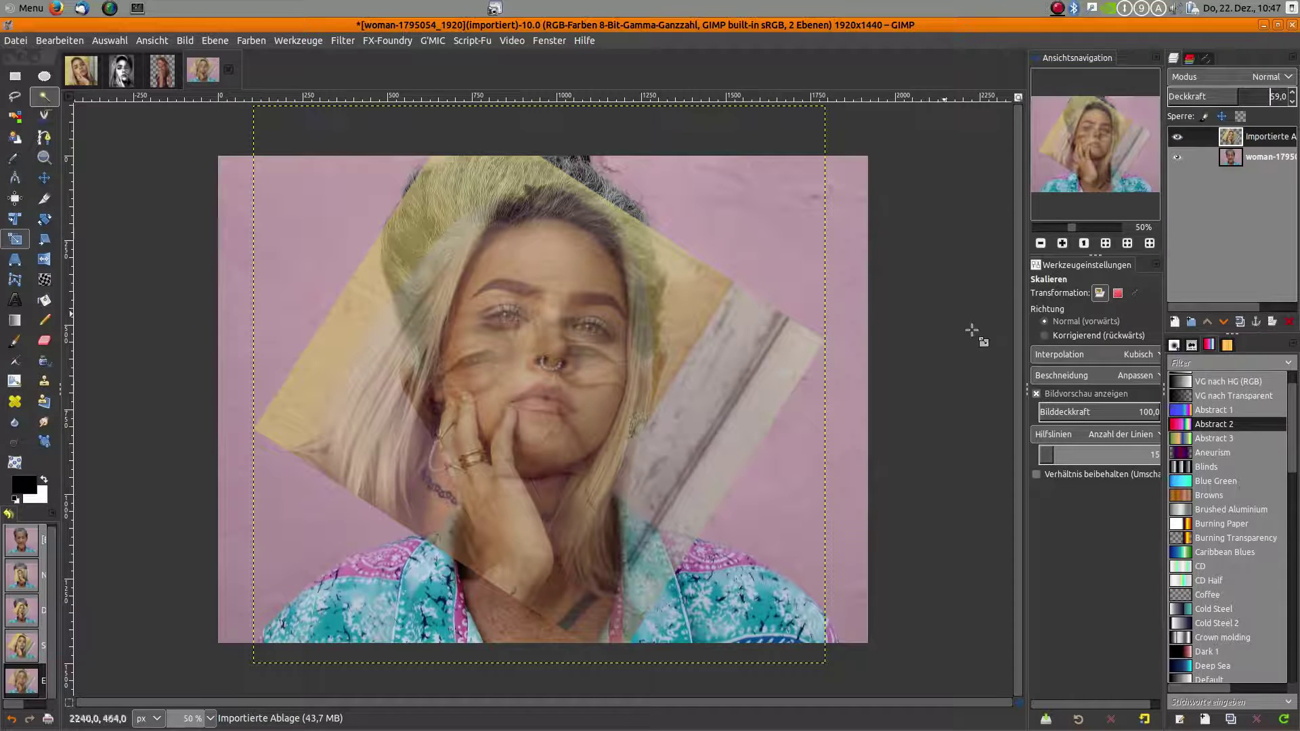
{"action": "scroll", "coordinate": [1293, 104], "scroll_direction": "down", "scroll_amount": 7}
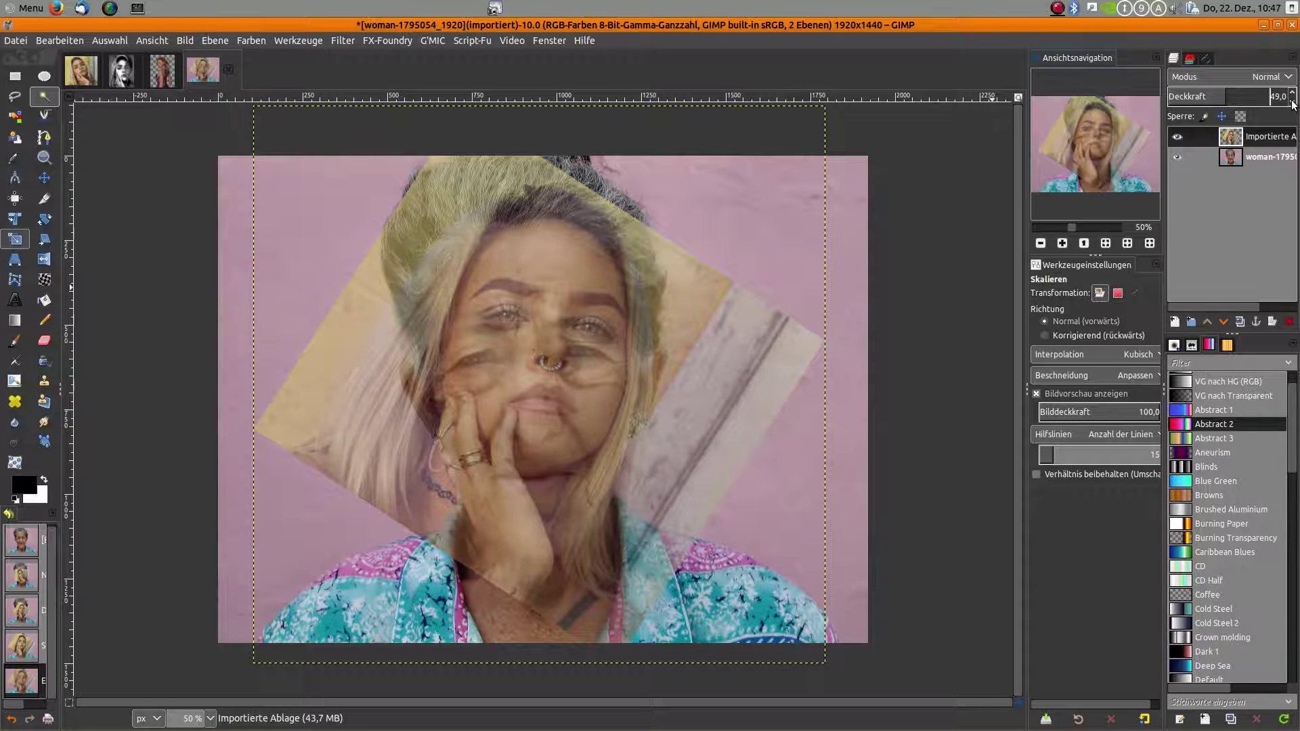
{"action": "key", "text": "1"}
{"action": "key", "text": "minus"}
Step: Shift the blond layer, rotate it about -5° to align the faces, and set opacity to about 42%
{"action": "key", "text": "m"}
{"action": "left_click_drag", "start_coordinate": [517, 332], "coordinate": [506, 372]}
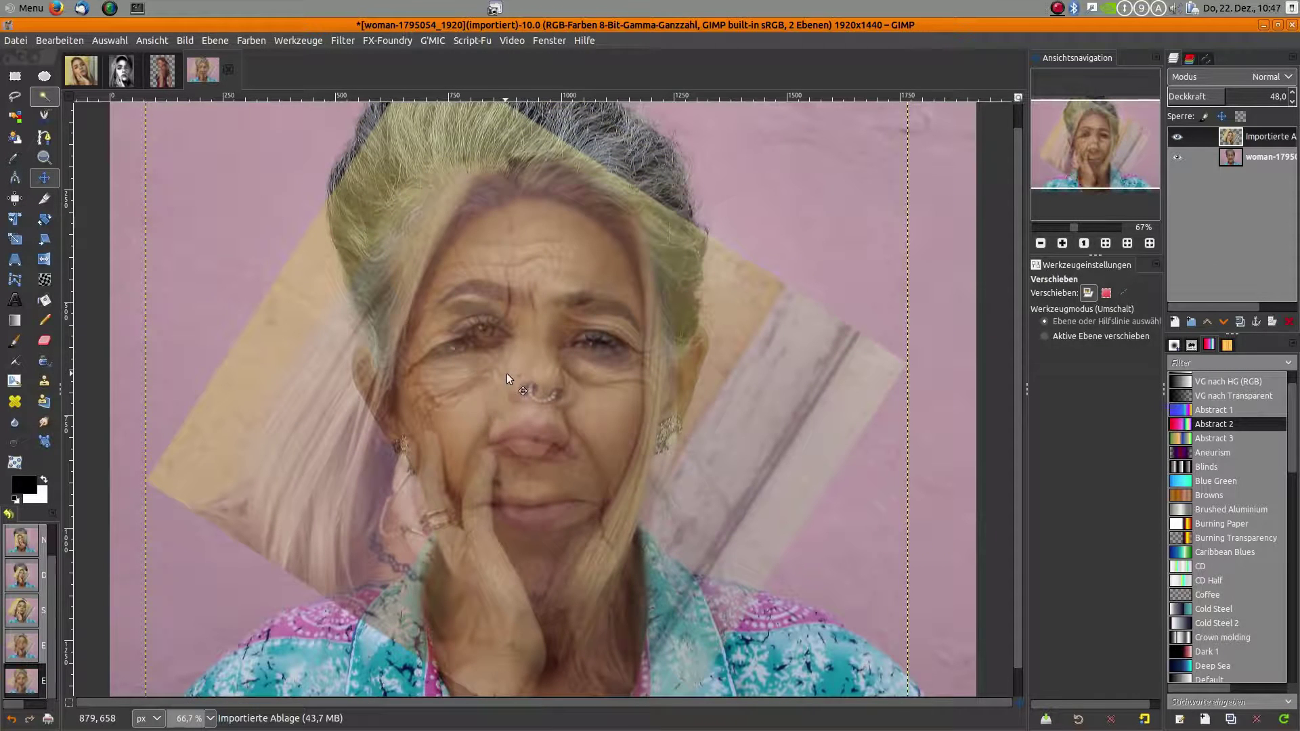
{"action": "key", "text": "shift+r"}
{"action": "mouse_move", "coordinate": [234, 348]}
{"action": "left_mouse_down"}
{"action": "mouse_move", "coordinate": [275, 417]}
{"action": "mouse_move", "coordinate": [269, 441]}
{"action": "left_mouse_up"}
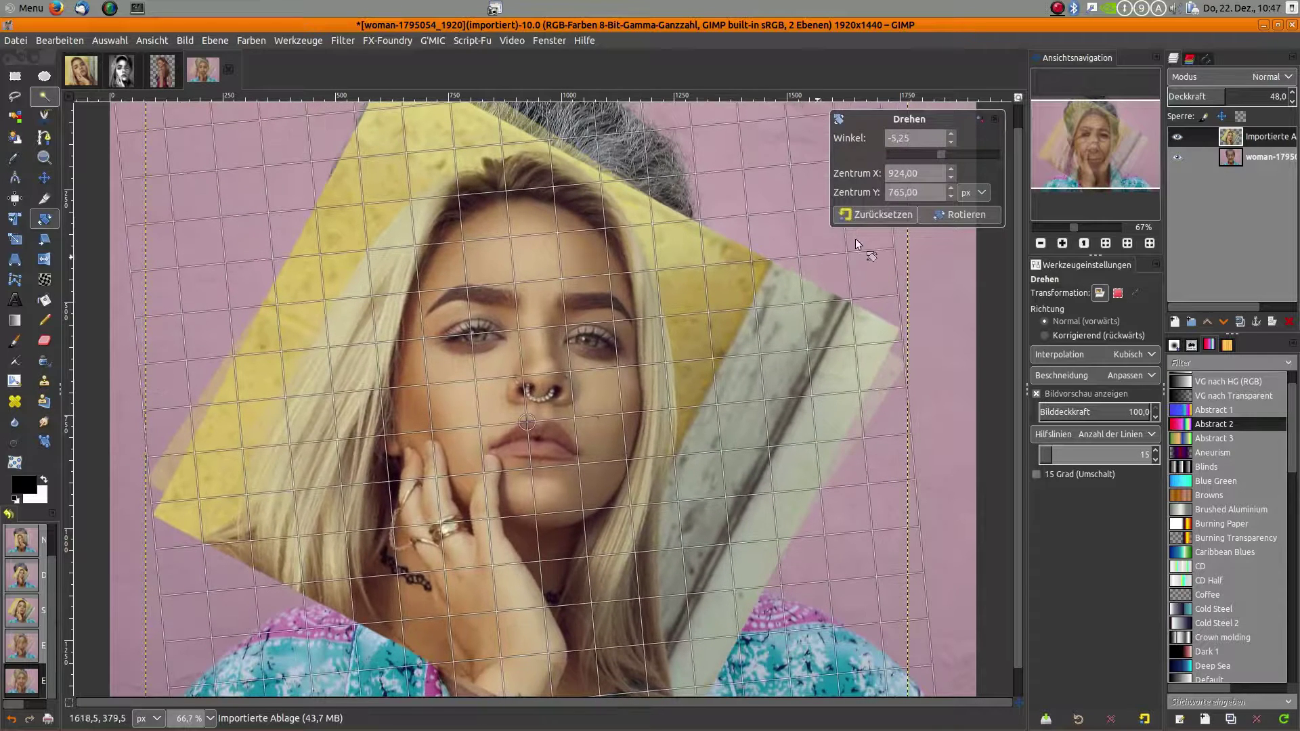
{"action": "left_click", "coordinate": [965, 210]}
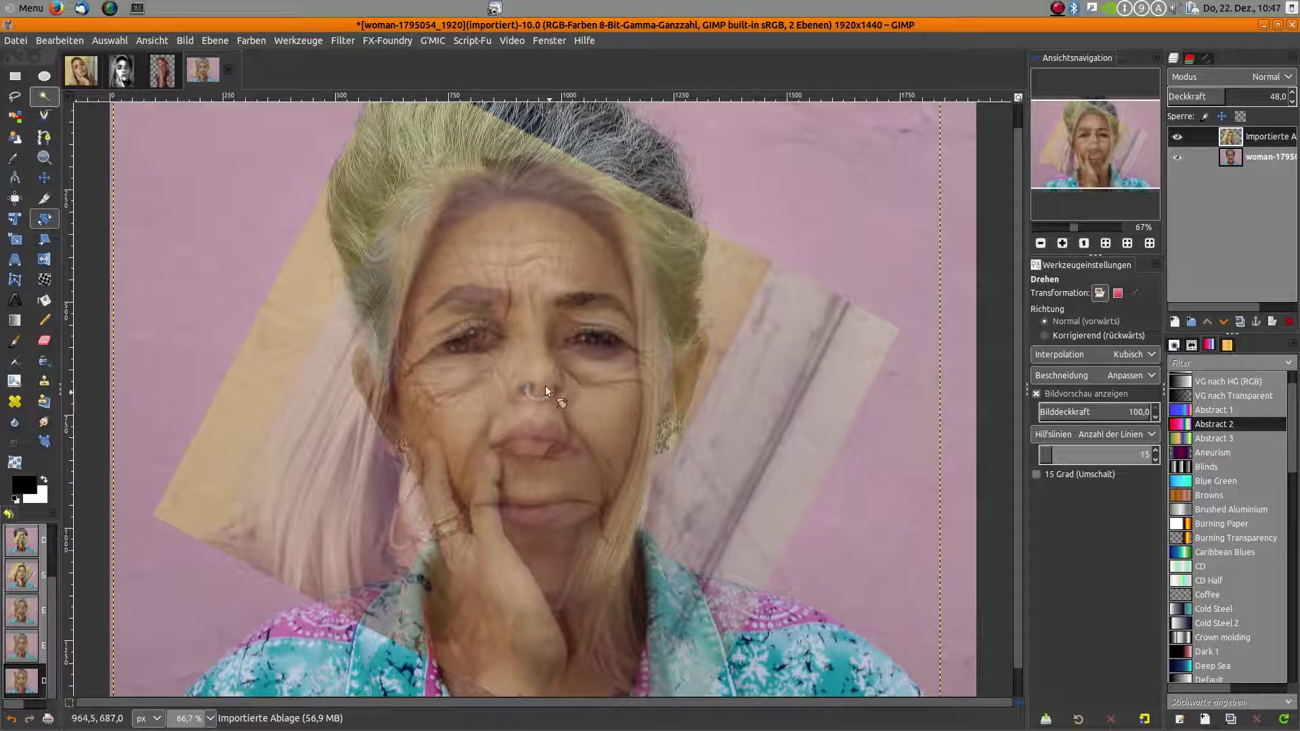
{"action": "scroll", "coordinate": [571, 402], "scroll_direction": "down", "scroll_amount": 1}
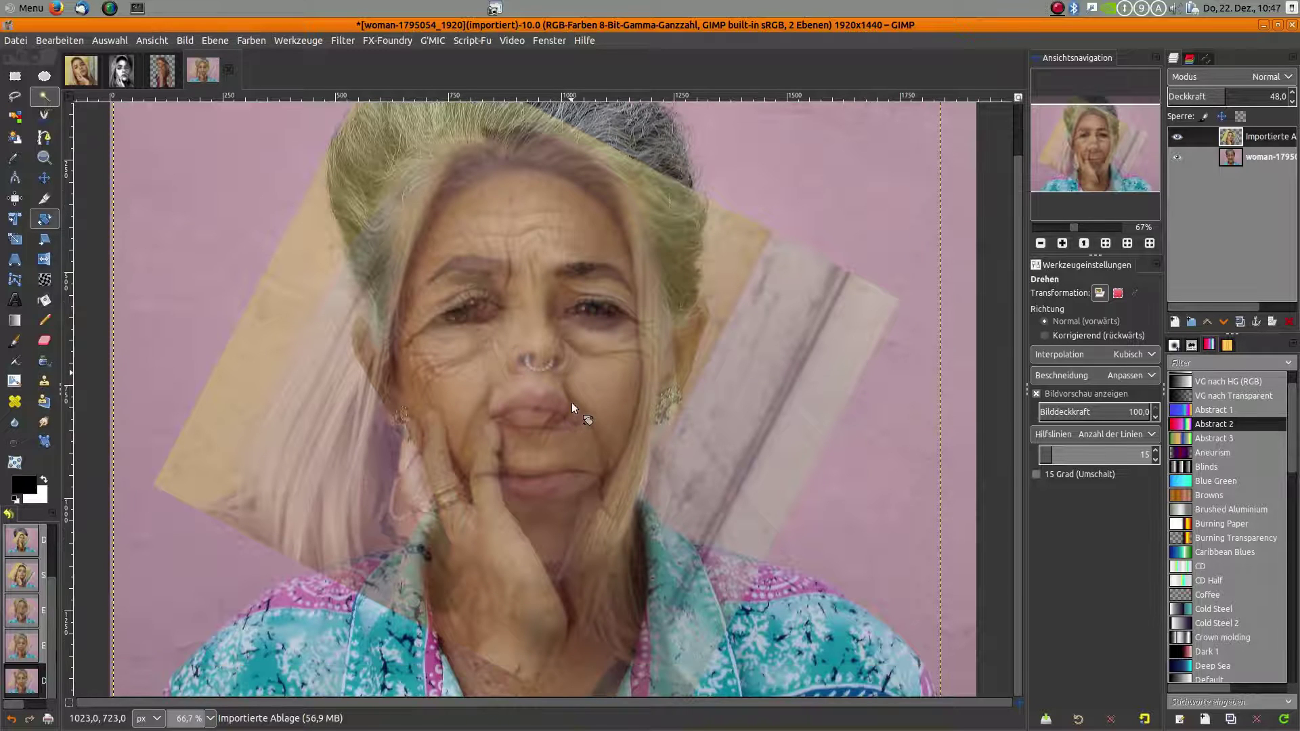
{"action": "mouse_move", "coordinate": [1224, 100]}
{"action": "left_mouse_down"}
{"action": "mouse_move", "coordinate": [1260, 100]}
{"action": "mouse_move", "coordinate": [1218, 103]}
{"action": "left_mouse_up"}
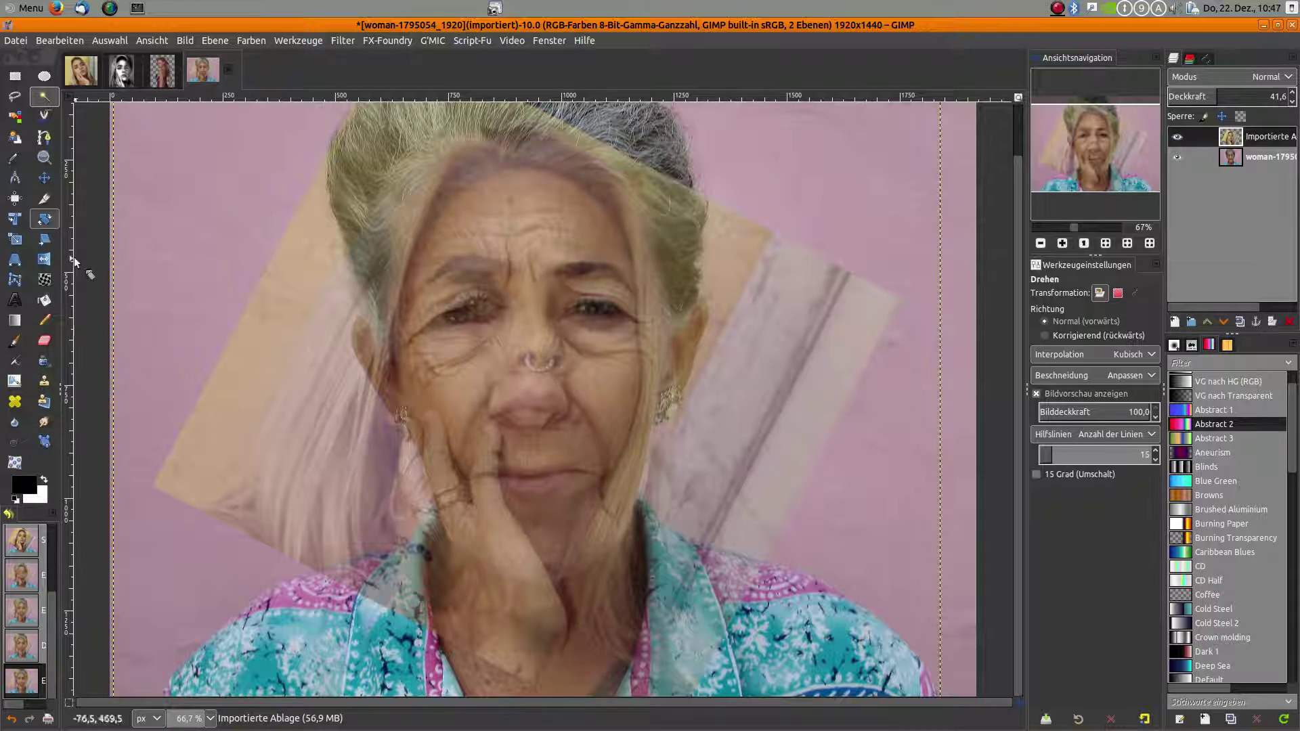
Step: Rescale the blond layer to about 1989×2128 px, stretching it taller over the old face
{"action": "left_click", "coordinate": [14, 239]}
{"action": "left_click", "coordinate": [354, 445]}
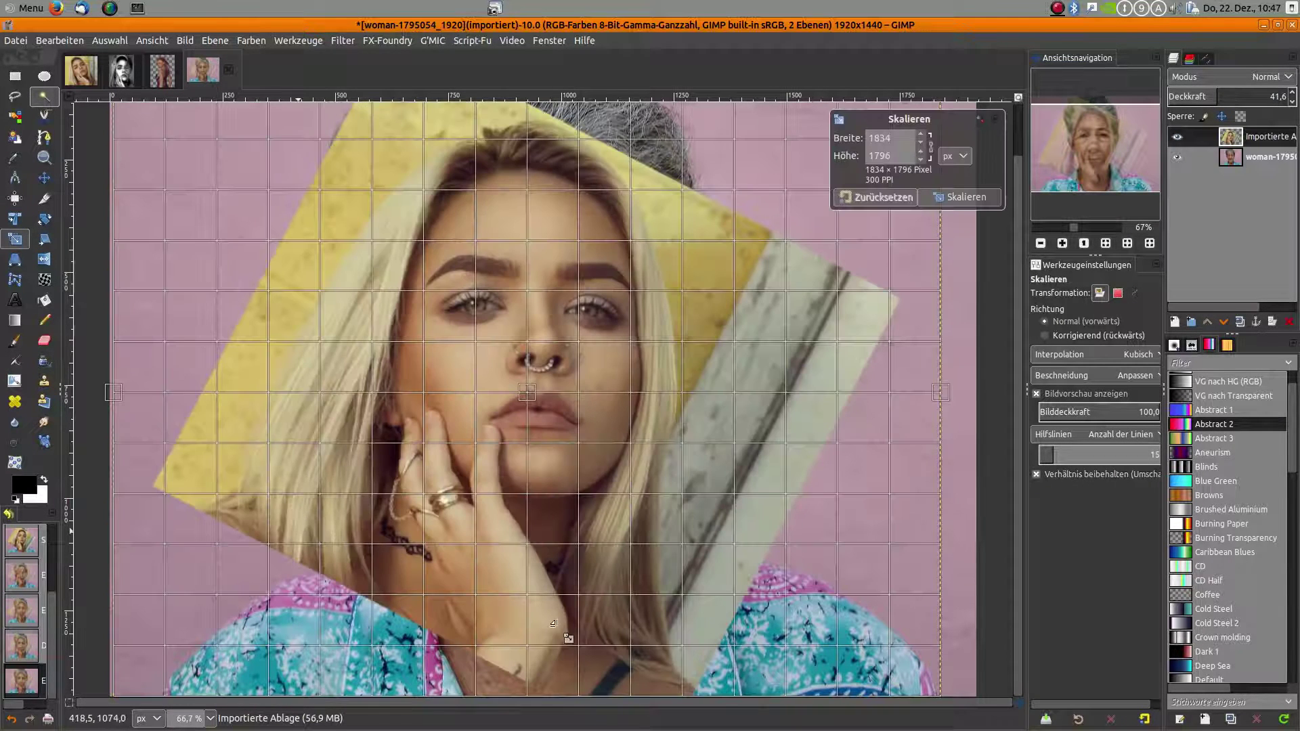
{"action": "scroll", "coordinate": [546, 603], "scroll_direction": "down", "scroll_amount": 3}
{"action": "left_click_drag", "start_coordinate": [379, 558], "coordinate": [354, 586]}
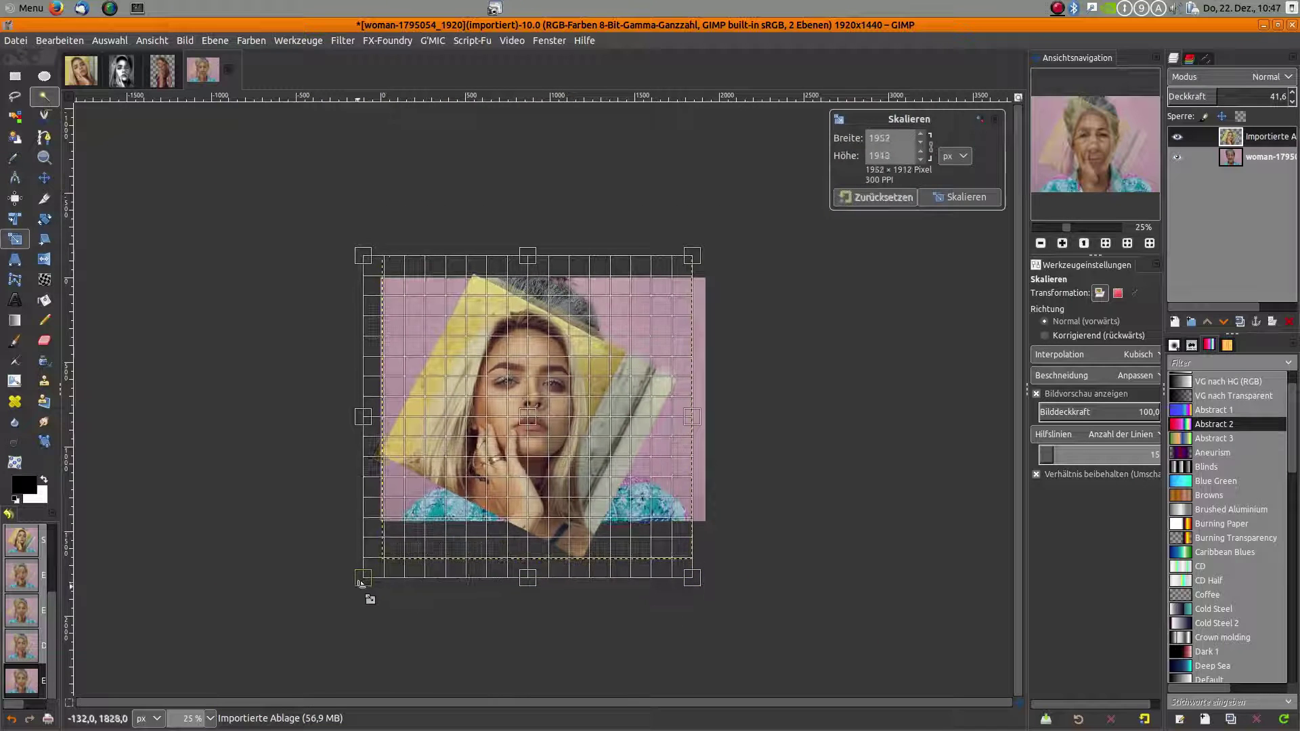
{"action": "left_click_drag", "start_coordinate": [538, 594], "coordinate": [532, 619]}
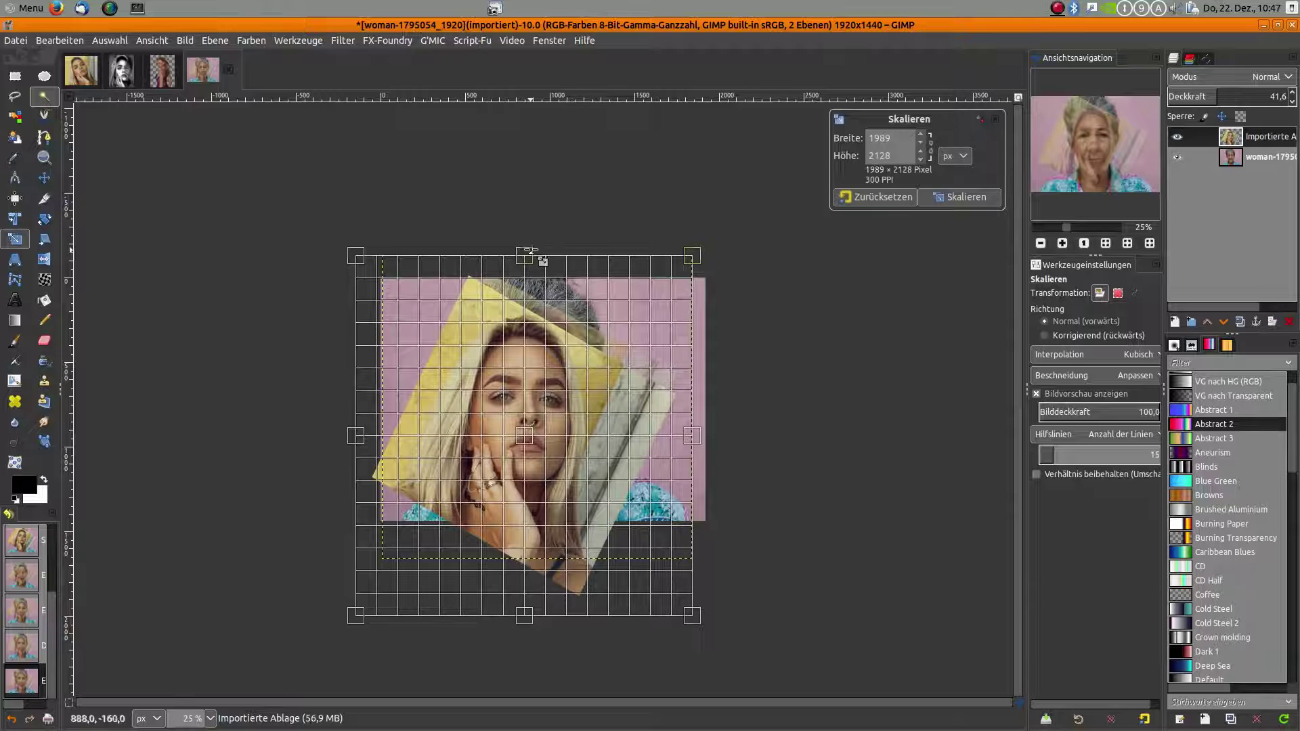
{"action": "left_click_drag", "start_coordinate": [536, 256], "coordinate": [537, 245]}
{"action": "left_click", "coordinate": [976, 200]}
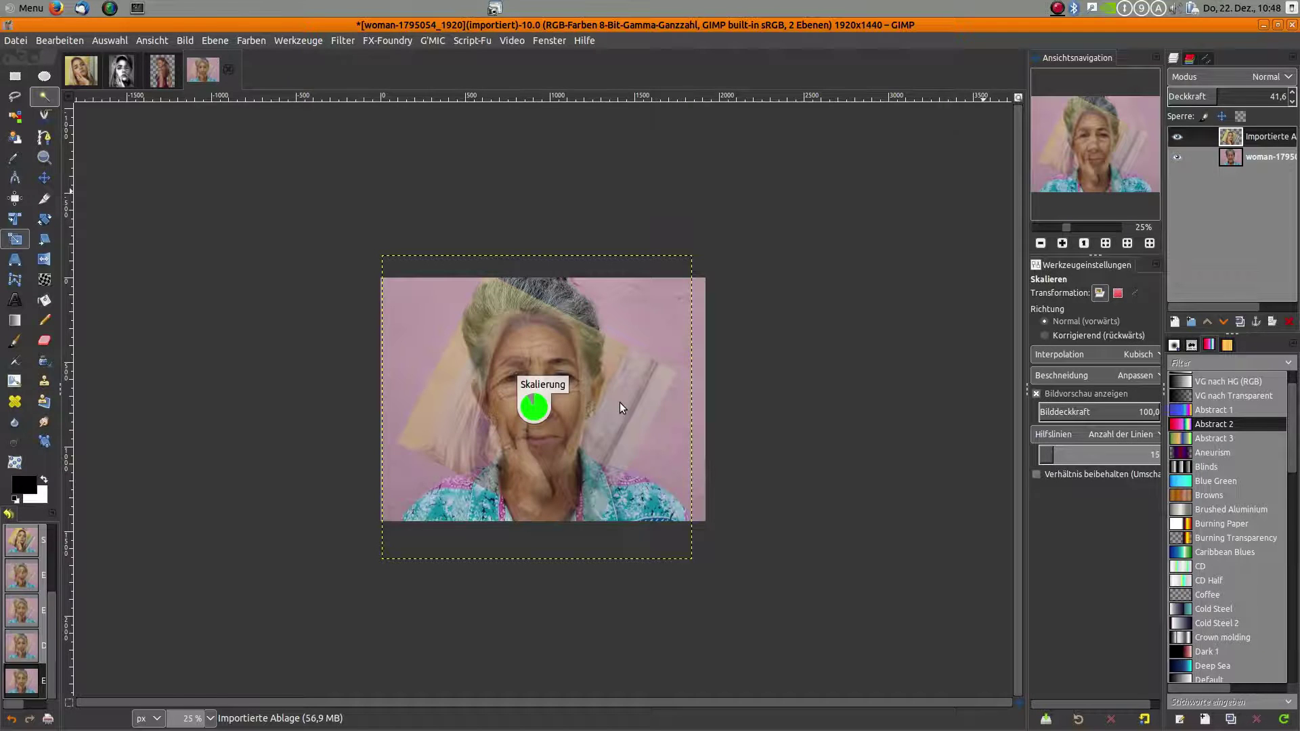
{"action": "key", "text": "shift+2"}
{"action": "key", "text": "plus"}
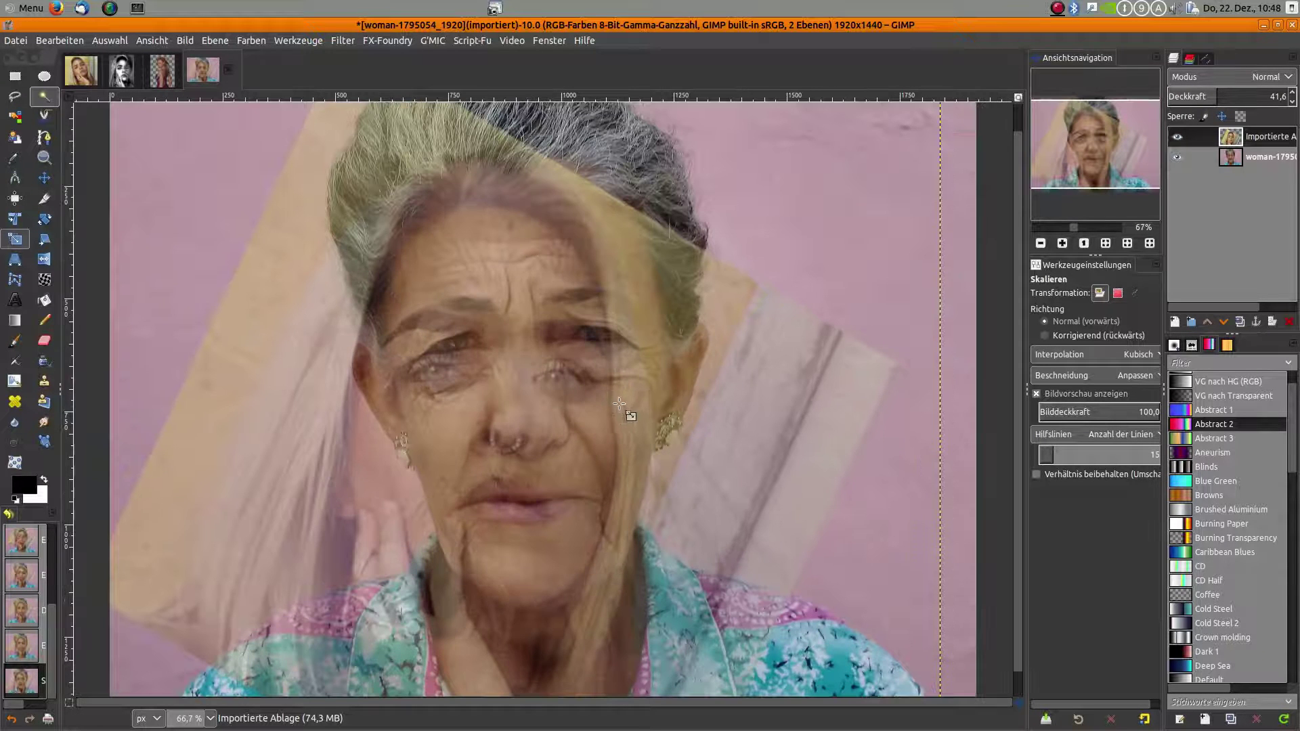
Step: Move the young-face layer up and to the right, then tilt it slightly
{"action": "left_click", "coordinate": [43, 178]}
{"action": "left_click_drag", "start_coordinate": [506, 446], "coordinate": [566, 400]}
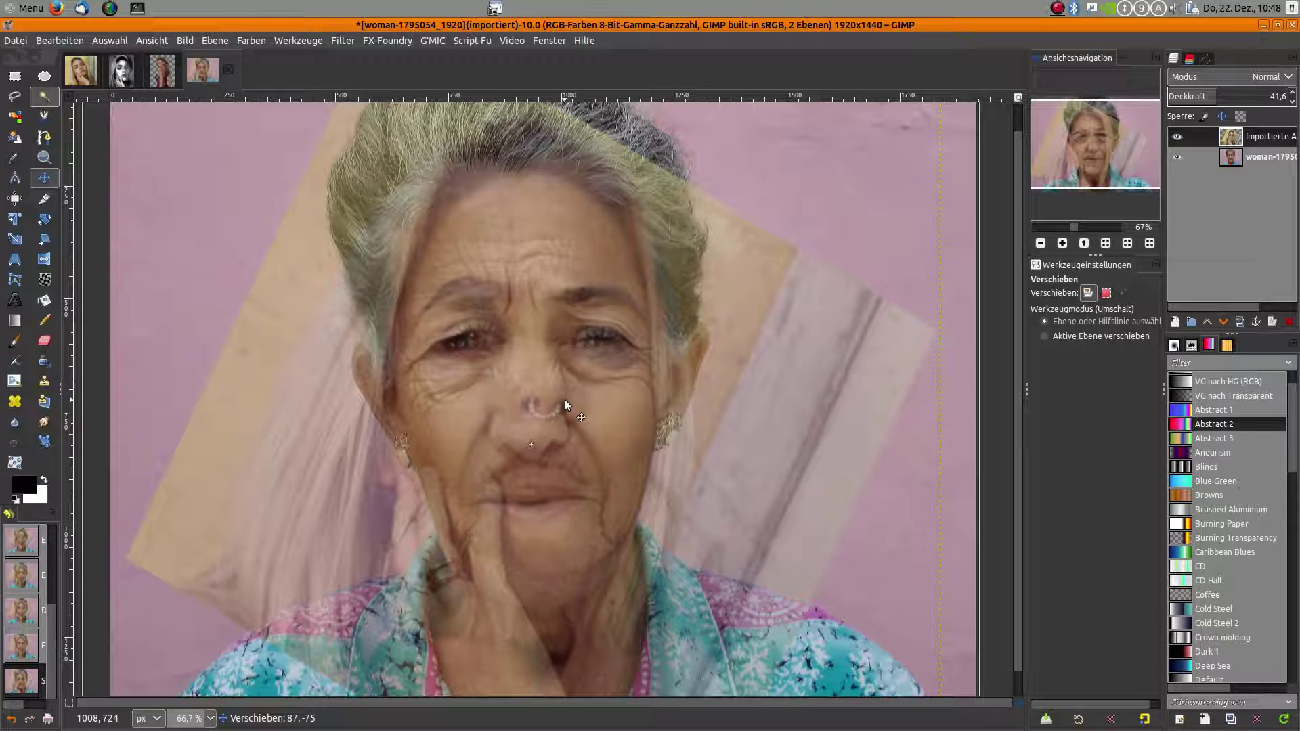
{"action": "mouse_move", "coordinate": [565, 399]}
{"action": "left_mouse_down"}
{"action": "mouse_move", "coordinate": [566, 411]}
{"action": "mouse_move", "coordinate": [559, 396]}
{"action": "left_mouse_up"}
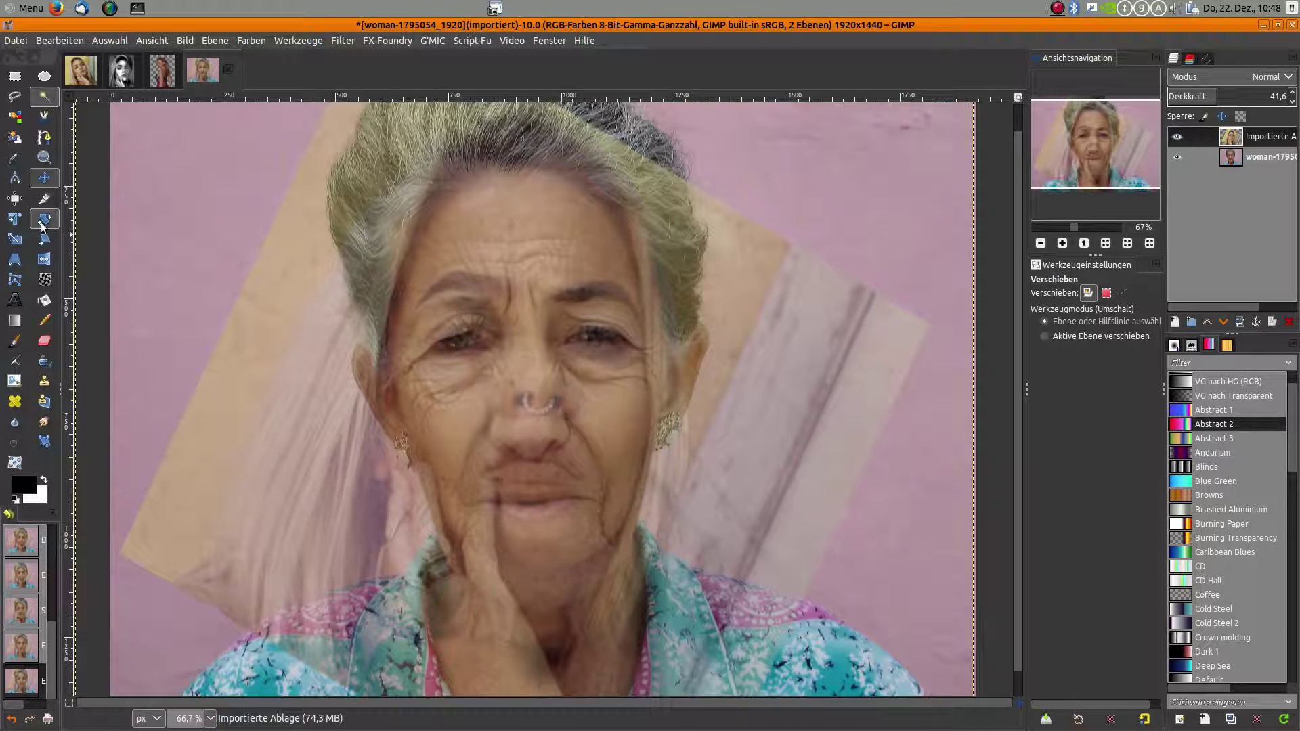
{"action": "key", "text": "shift+r"}
{"action": "left_click", "coordinate": [283, 417]}
{"action": "left_click_drag", "start_coordinate": [278, 418], "coordinate": [264, 390]}
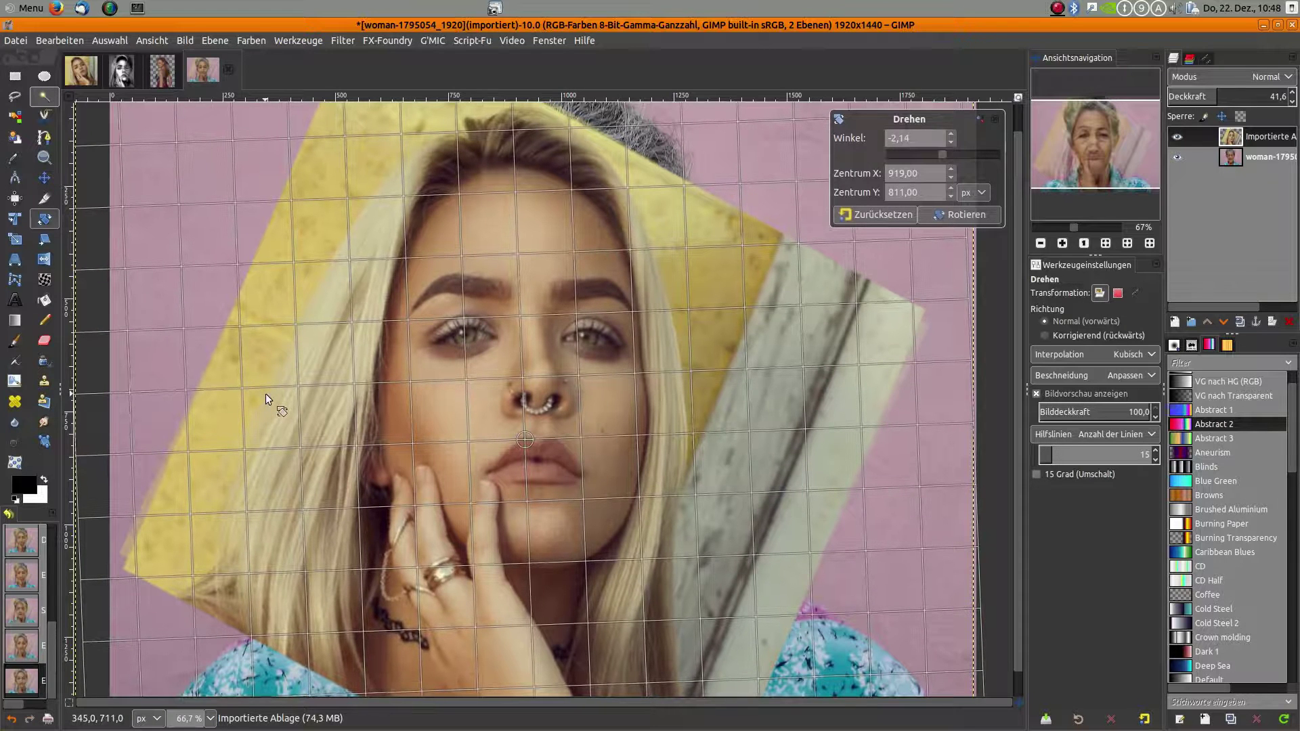
{"action": "left_click", "coordinate": [940, 214]}
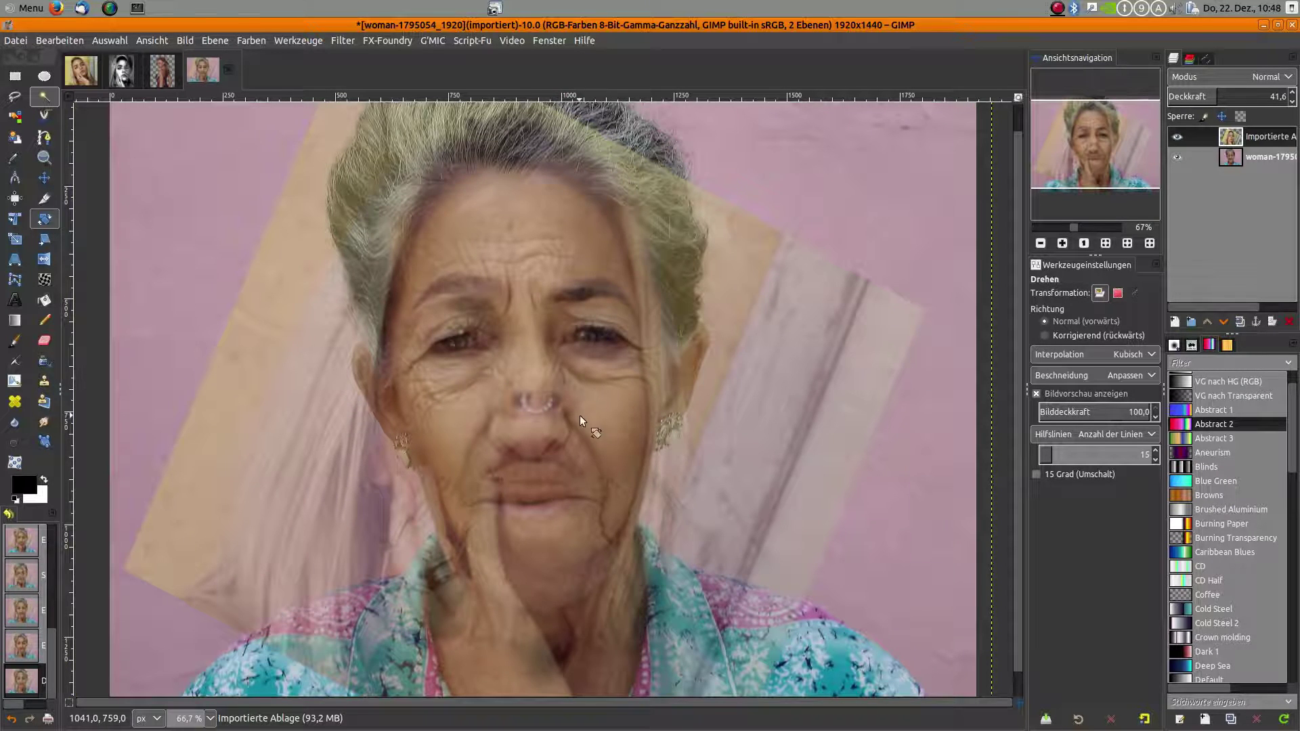
Step: Rotate the young-face layer a fraction further to bring the faces into closer alignment
{"action": "scroll", "coordinate": [581, 416], "scroll_direction": "down", "scroll_amount": 1}
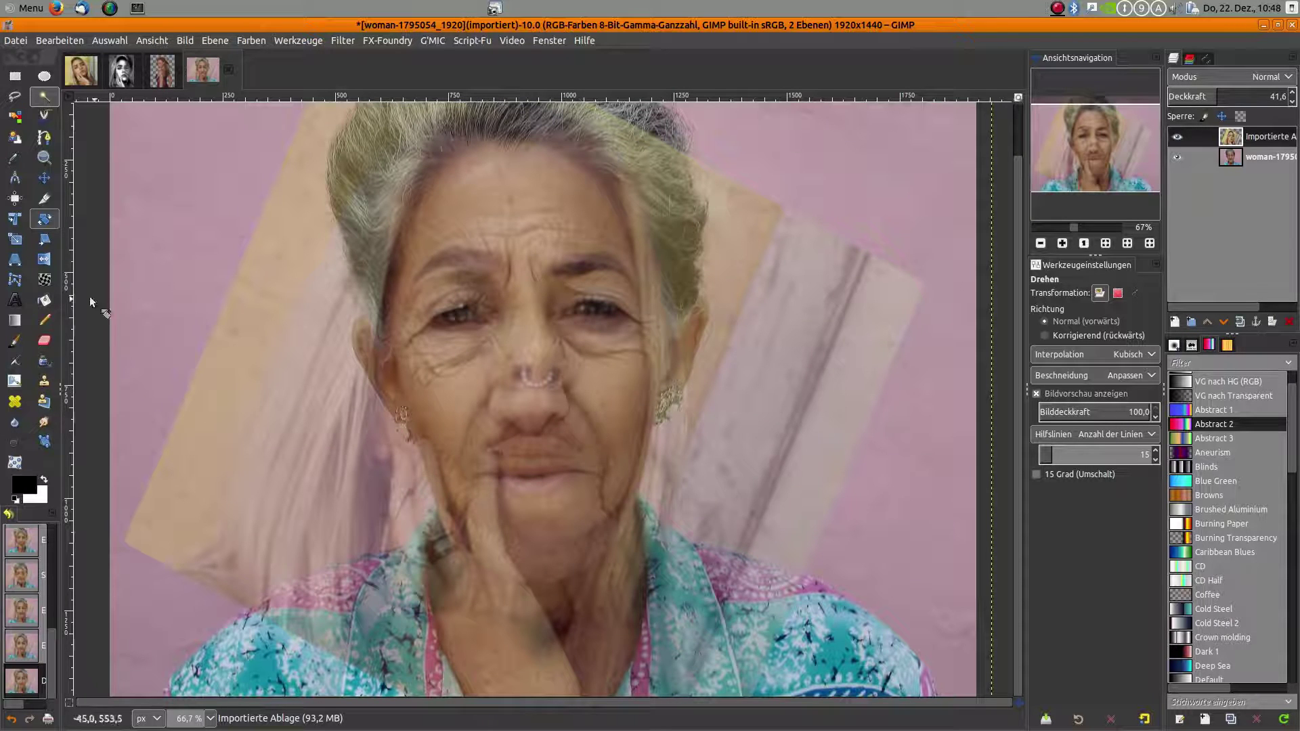
{"action": "left_click", "coordinate": [294, 308]}
{"action": "left_click_drag", "start_coordinate": [285, 323], "coordinate": [285, 326]}
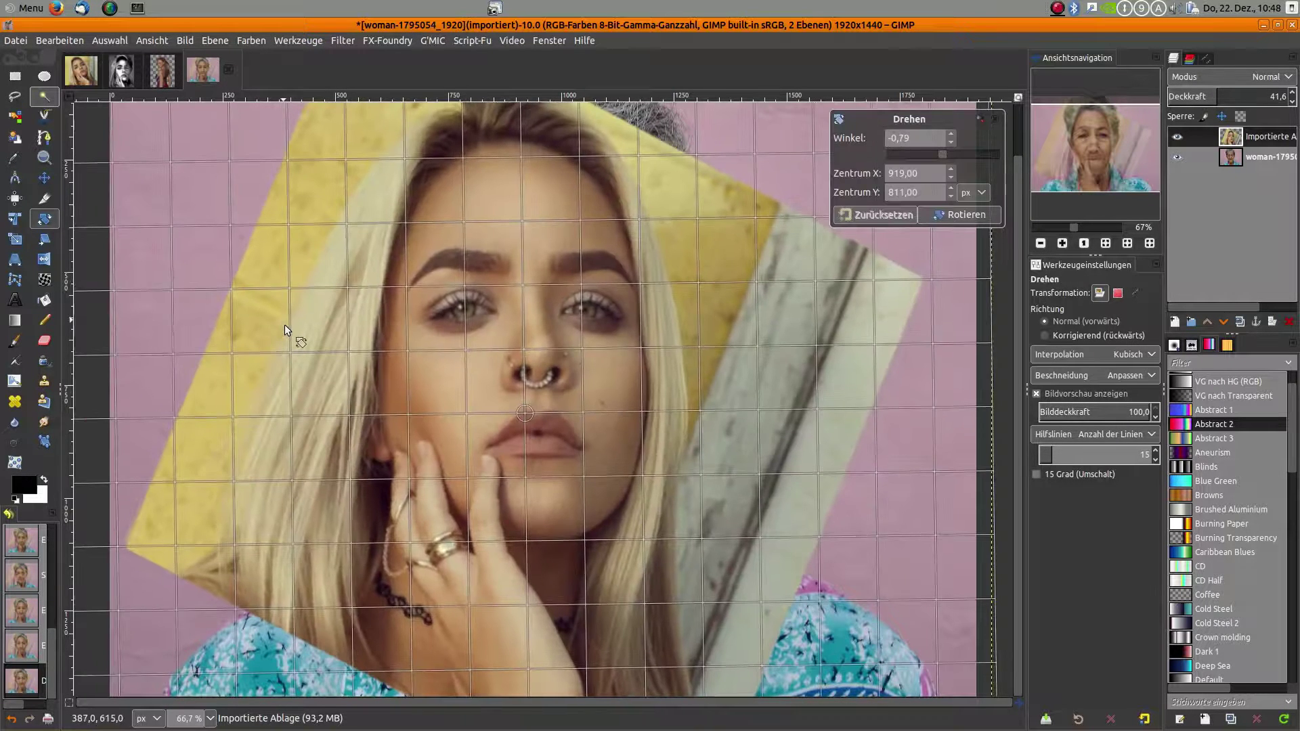
{"action": "left_click", "coordinate": [967, 213]}
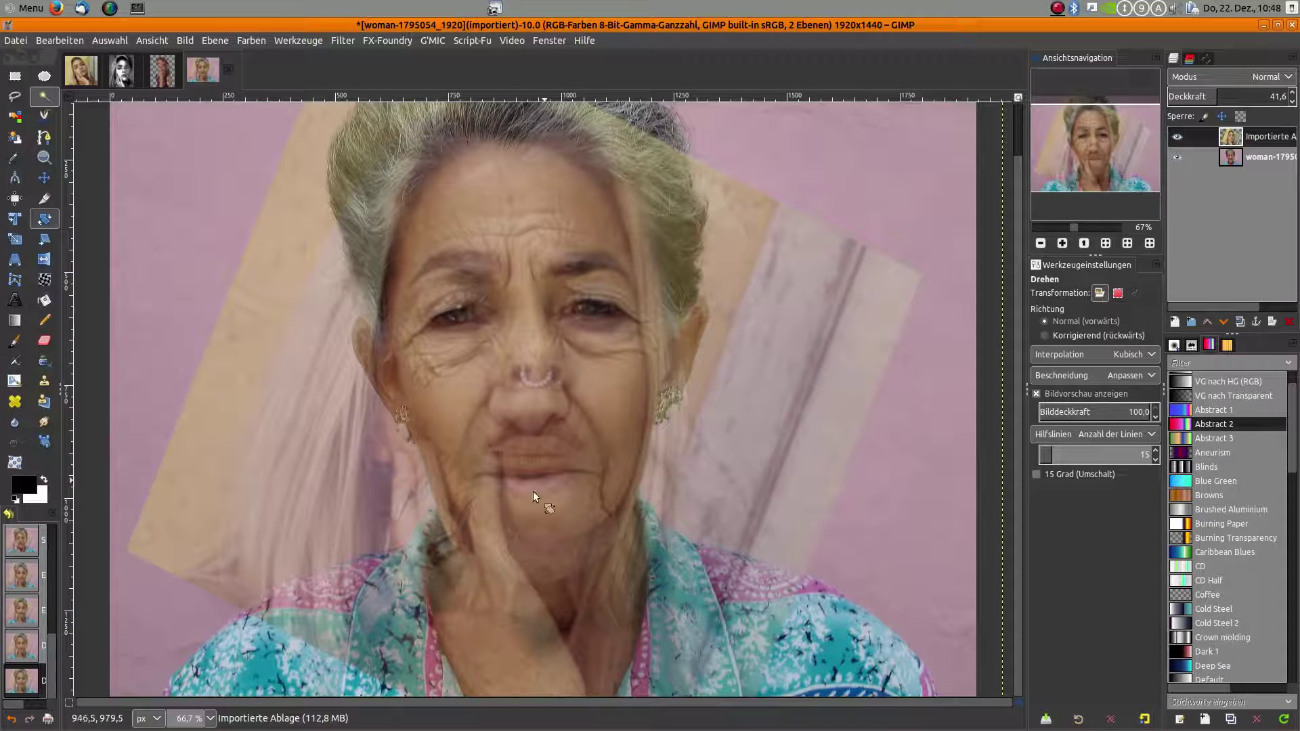
{"action": "key", "text": "minus"}
{"action": "key", "text": "minus"}
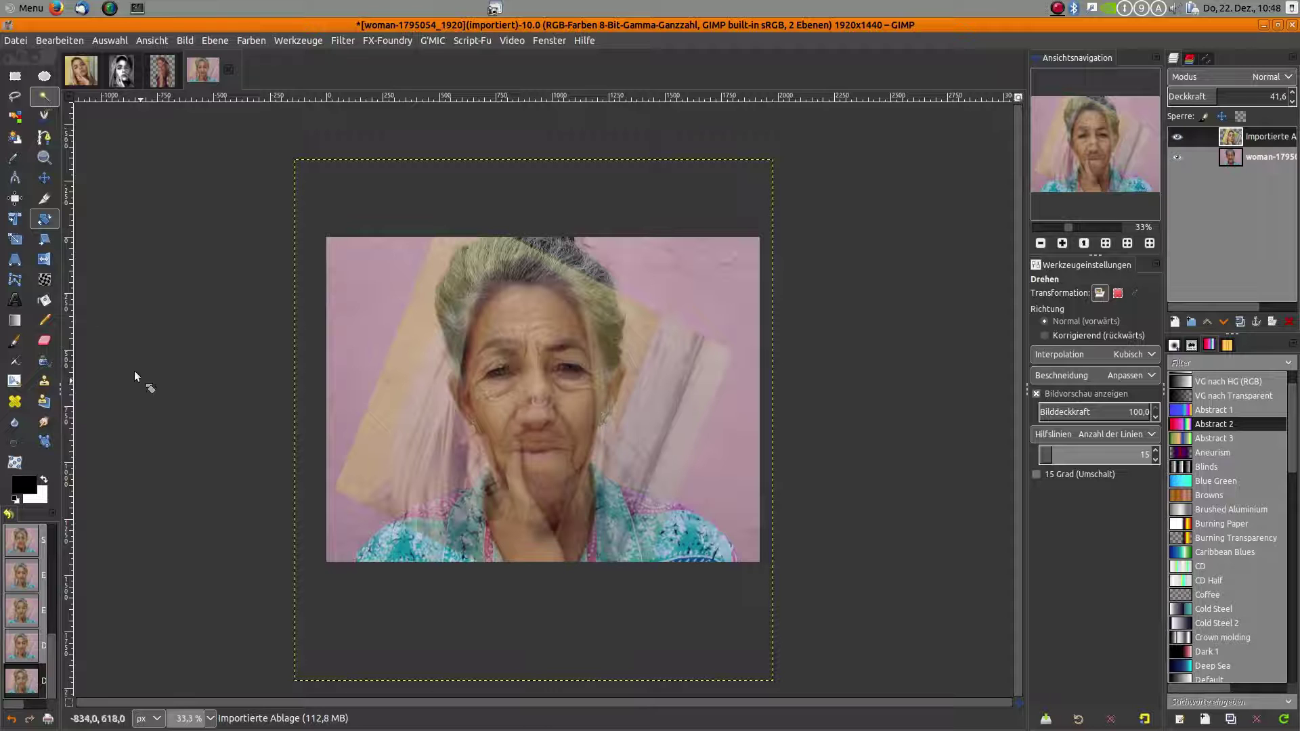
Step: Stretch the young-face layer taller to about 2120×2485 px
{"action": "left_click", "coordinate": [14, 239]}
{"action": "left_click", "coordinate": [569, 640]}
{"action": "left_click_drag", "start_coordinate": [534, 680], "coordinate": [533, 713]}
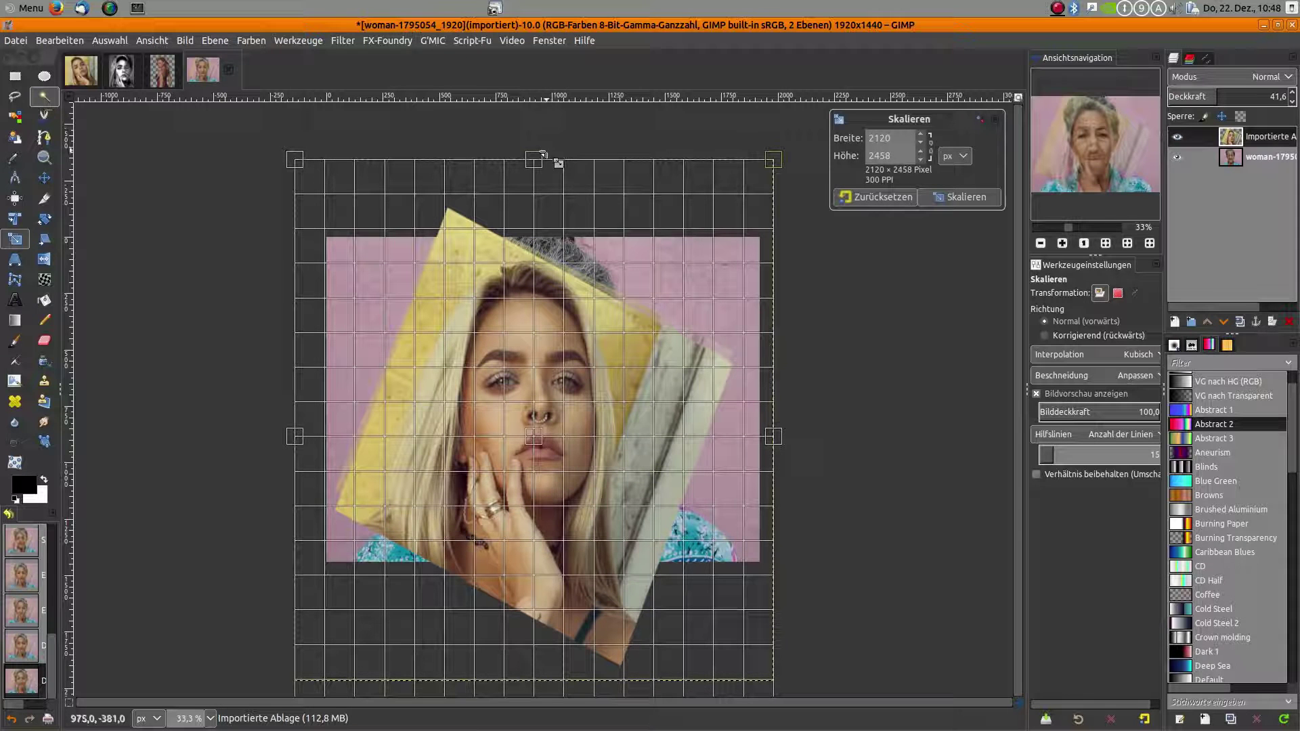
{"action": "left_click_drag", "start_coordinate": [541, 163], "coordinate": [542, 156]}
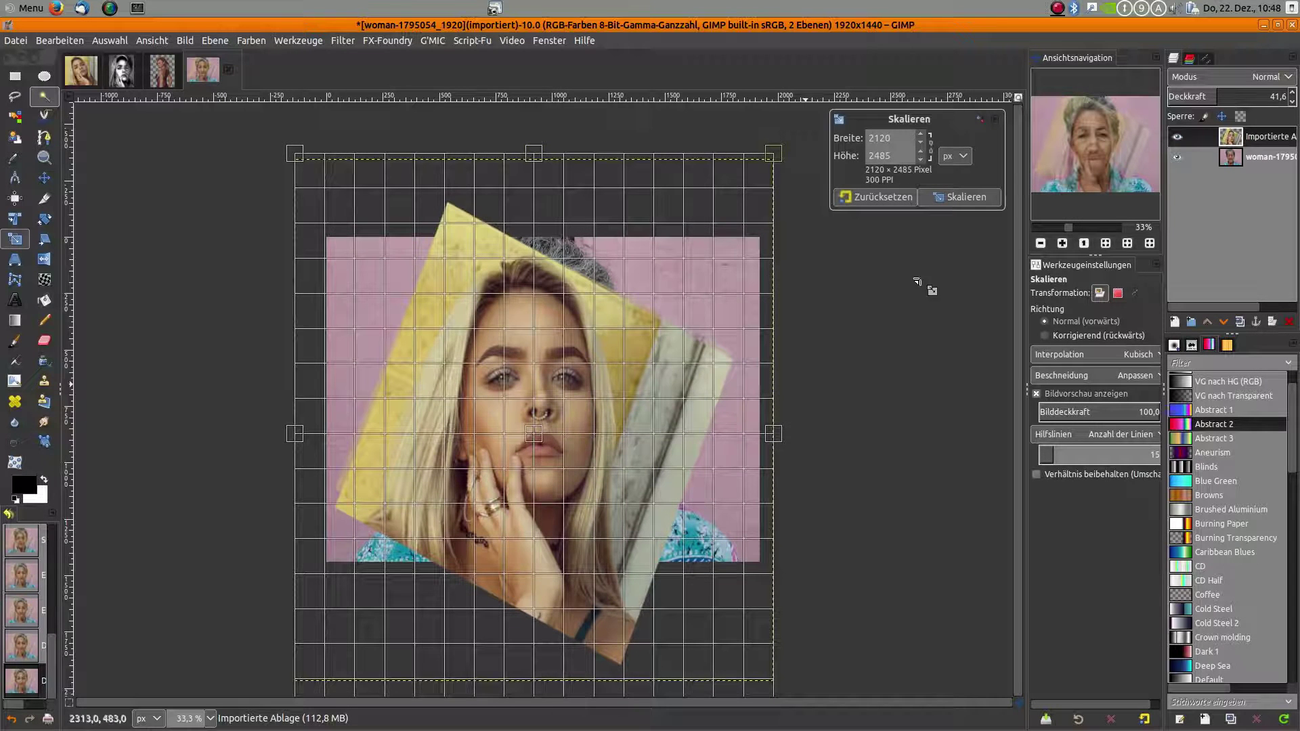
{"action": "left_click", "coordinate": [972, 198]}
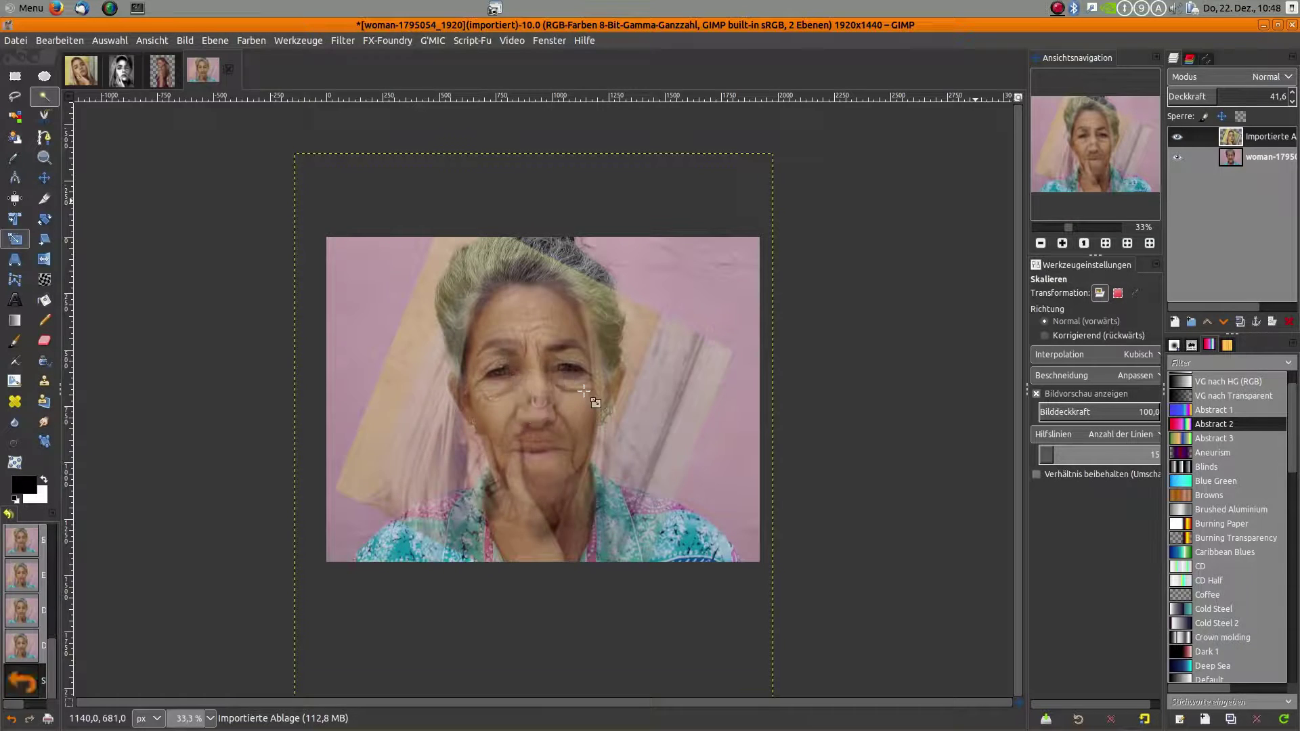
{"action": "key", "text": "minus"}
{"action": "key", "text": "minus"}
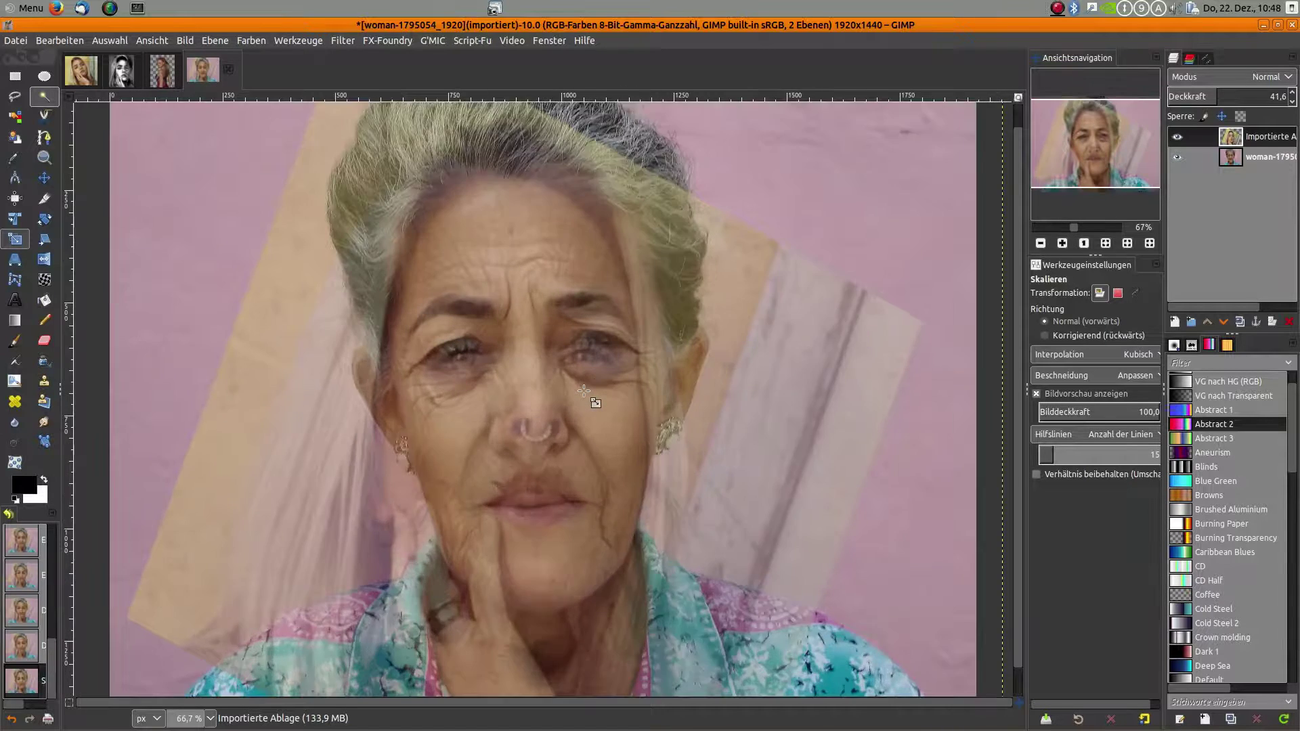
Step: At 100% zoom, nudge the young-face layer a few pixels so the eyes line up
{"action": "key", "text": "1"}
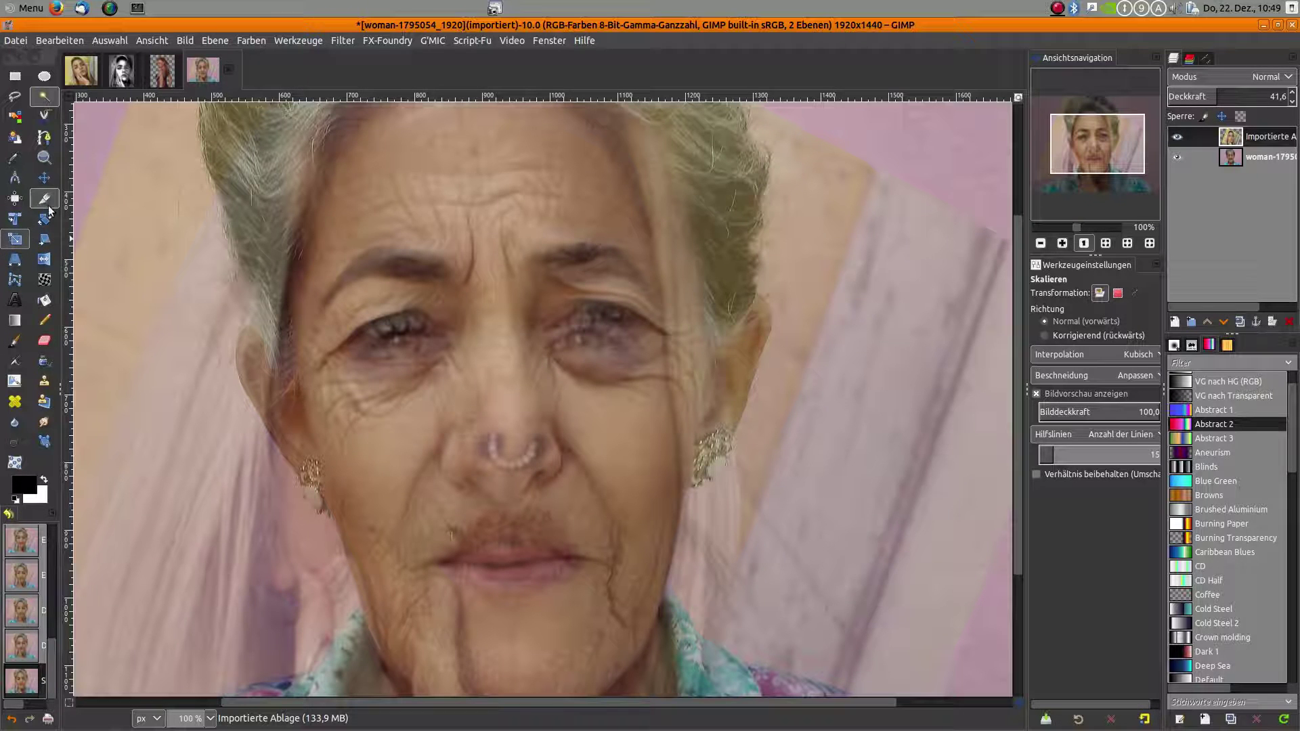
{"action": "left_click", "coordinate": [45, 181]}
{"action": "mouse_move", "coordinate": [486, 380]}
{"action": "left_mouse_down"}
{"action": "mouse_move", "coordinate": [490, 363]}
{"action": "mouse_move", "coordinate": [481, 398]}
{"action": "left_mouse_up"}
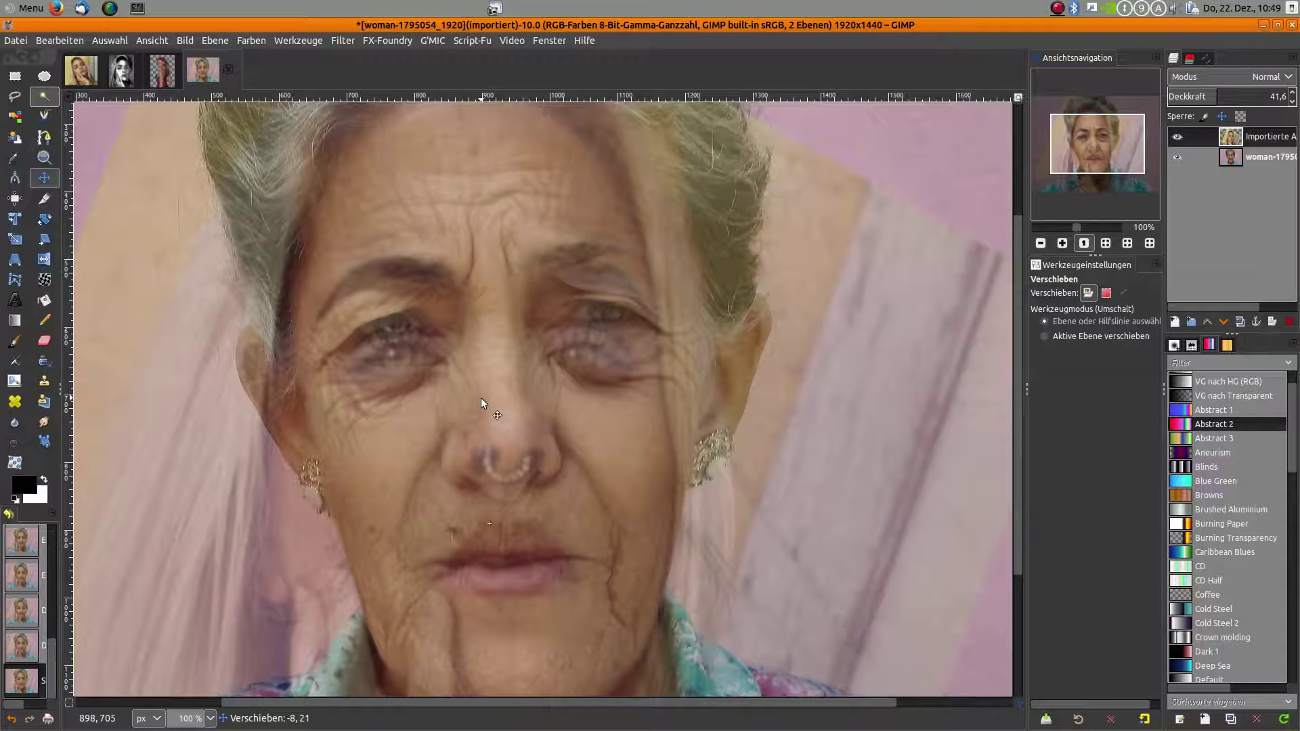
{"action": "scroll", "coordinate": [485, 402], "scroll_direction": "down", "scroll_amount": 2}
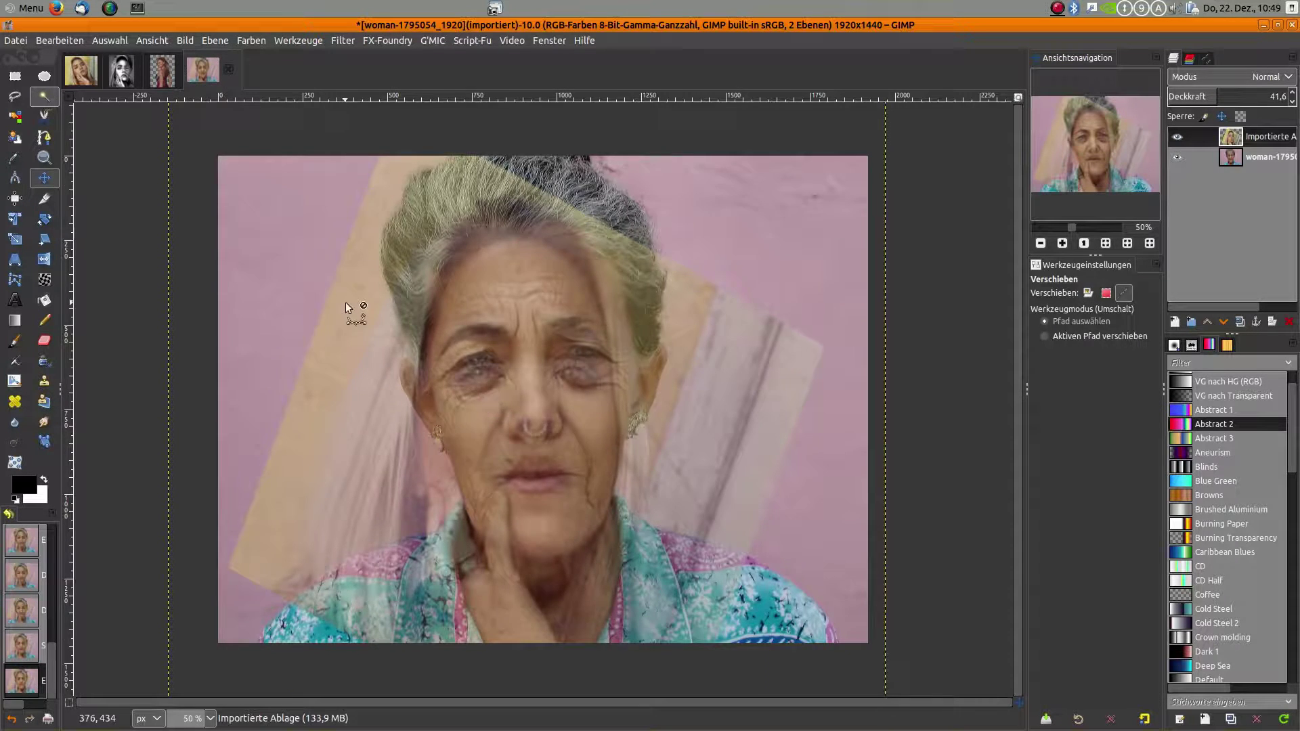
{"action": "scroll", "coordinate": [345, 302], "scroll_direction": "down", "scroll_amount": 1}
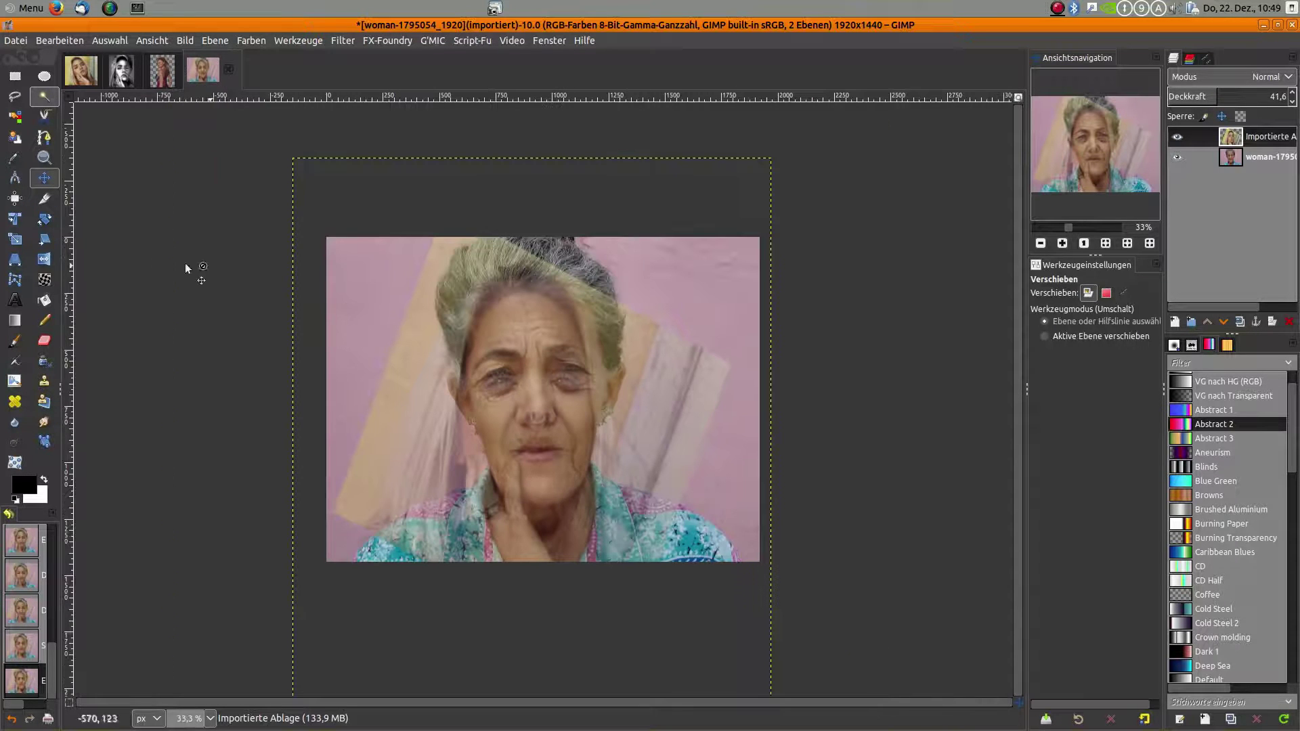
Step: Enlarge the young-face layer from its top-left corner and top edge to about 2199×2608 px
{"action": "left_click", "coordinate": [14, 241]}
{"action": "left_click", "coordinate": [315, 198]}
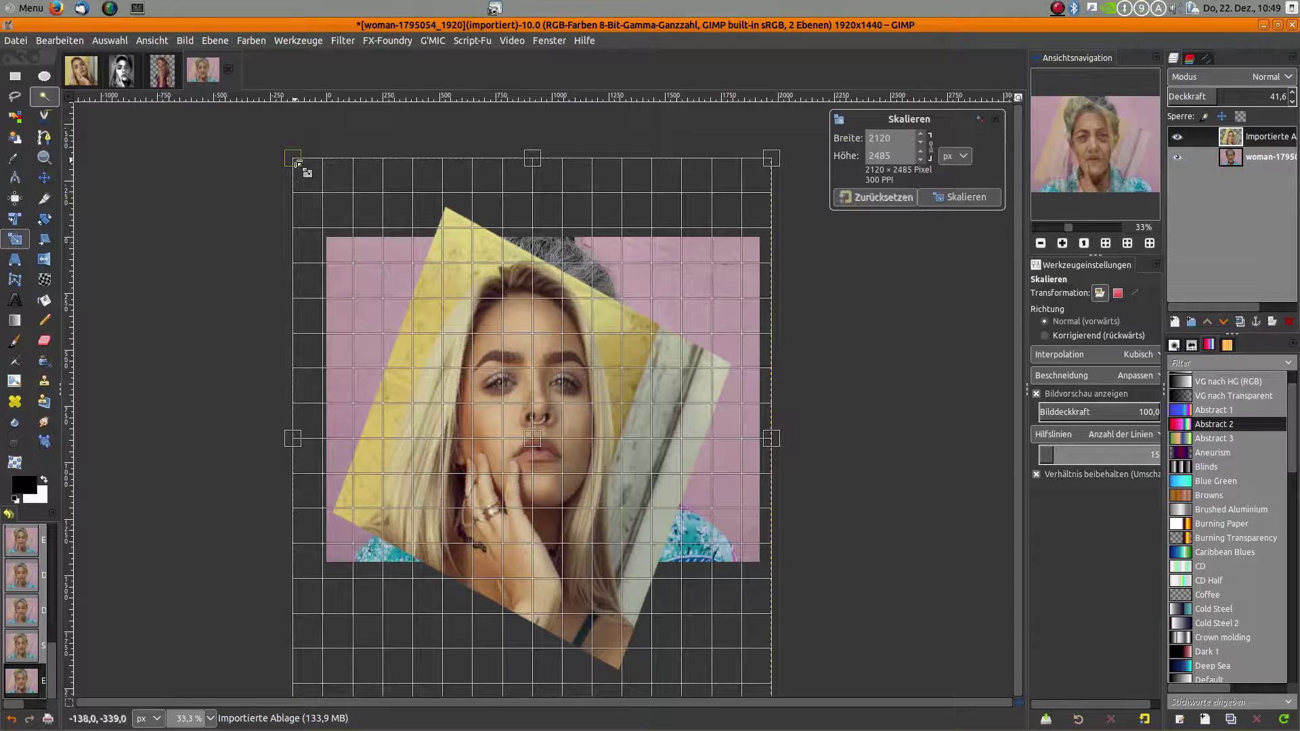
{"action": "left_click_drag", "start_coordinate": [293, 159], "coordinate": [270, 142]}
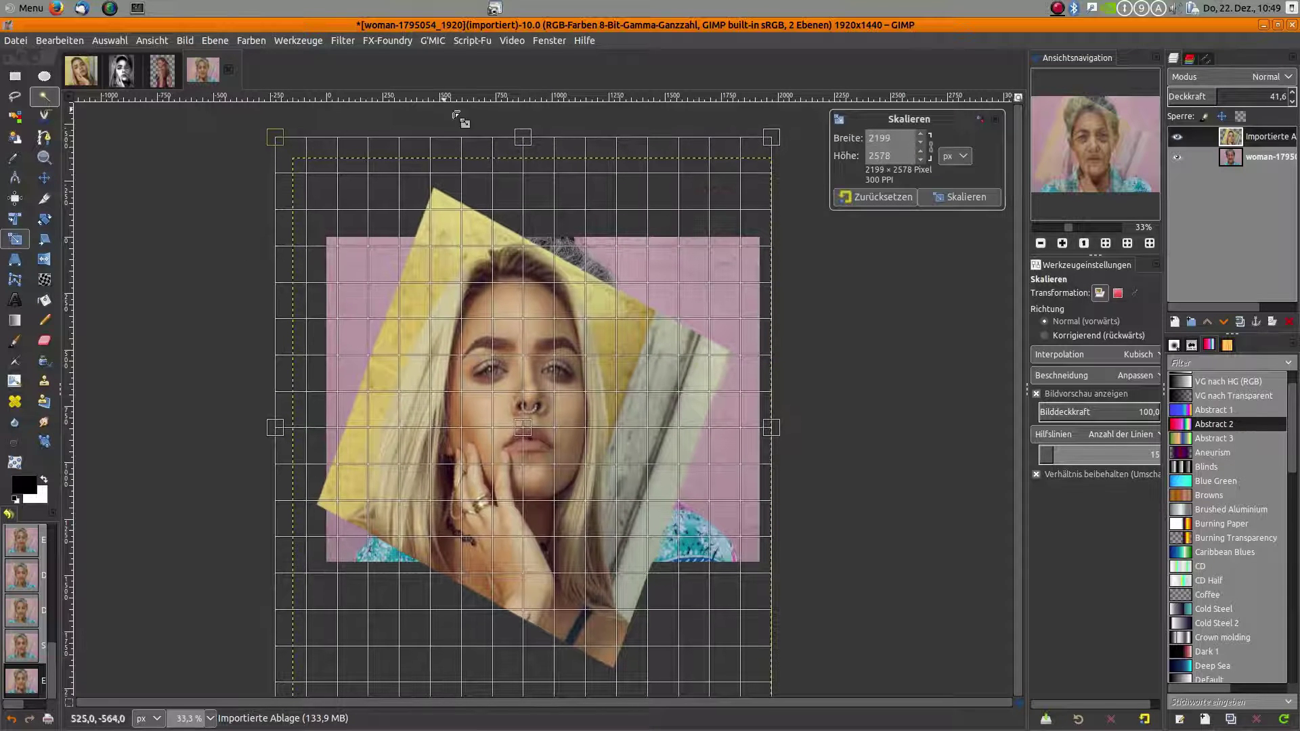
{"action": "left_click_drag", "start_coordinate": [526, 137], "coordinate": [526, 130]}
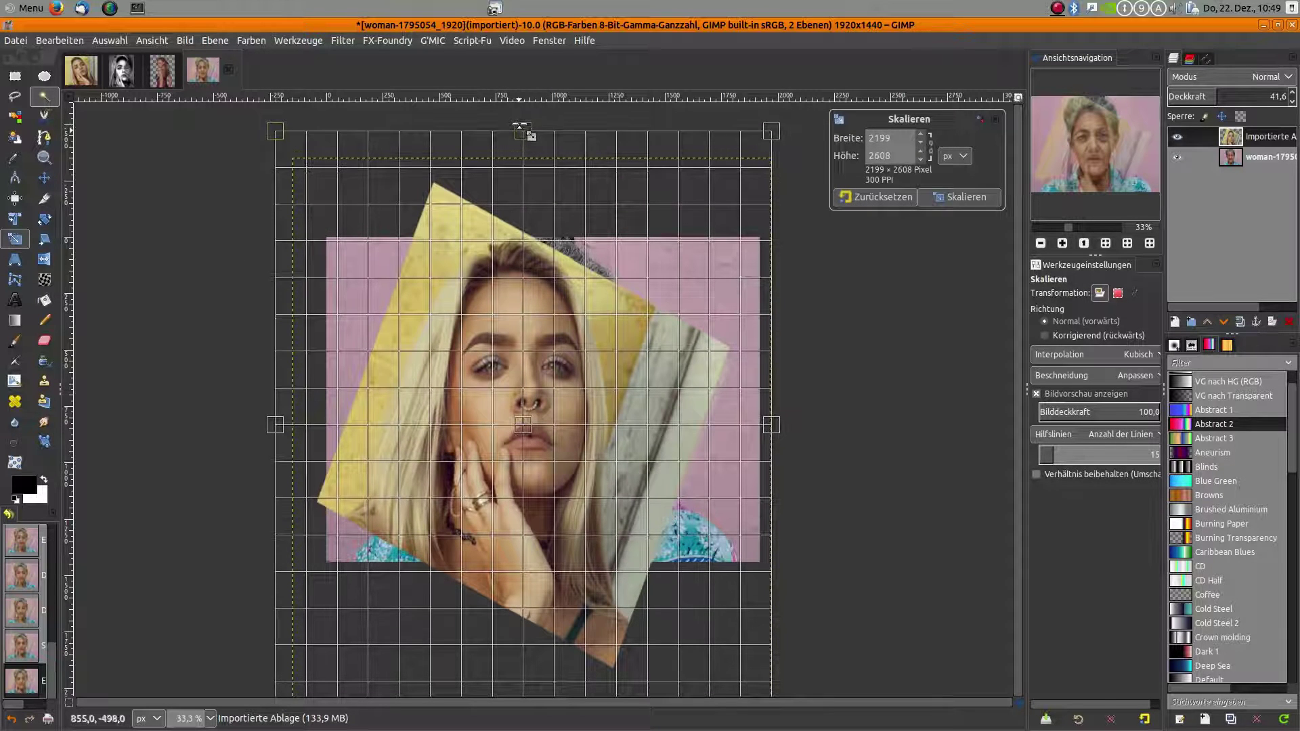
{"action": "left_click", "coordinate": [964, 197]}
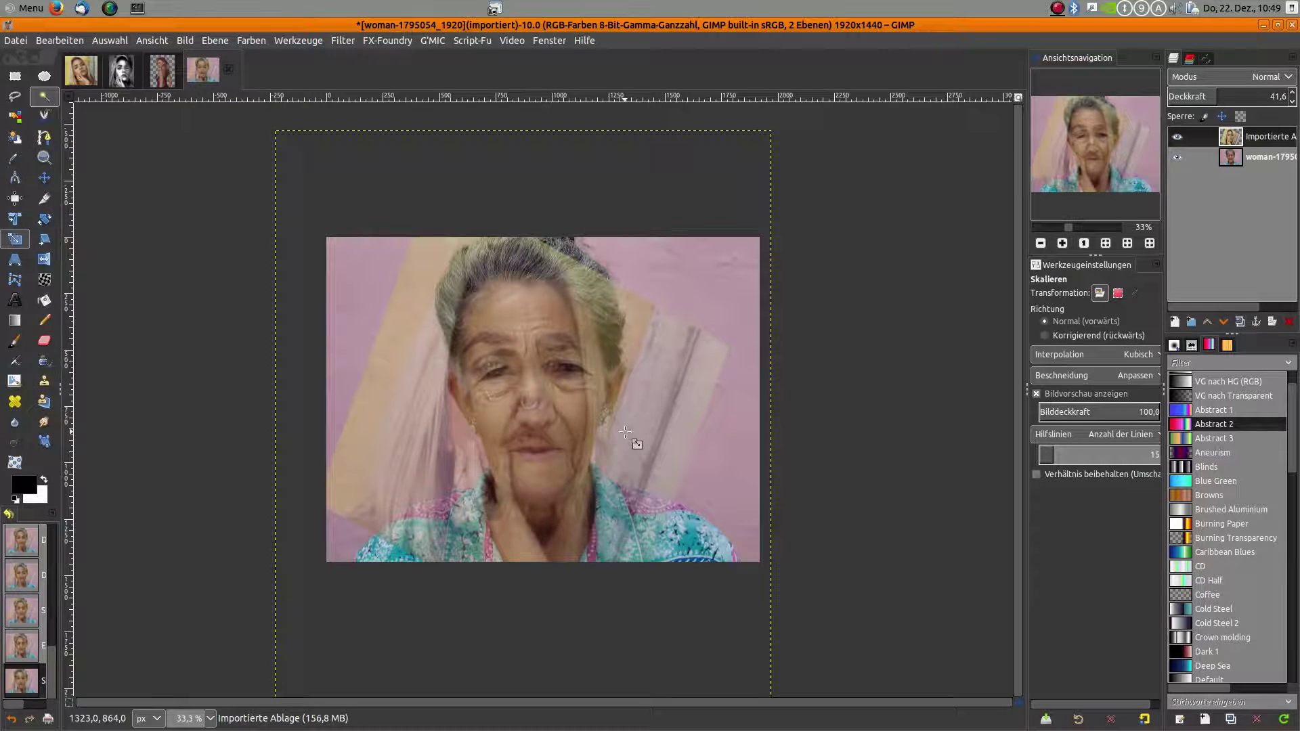
{"action": "key", "text": "plus"}
{"action": "key", "text": "plus"}
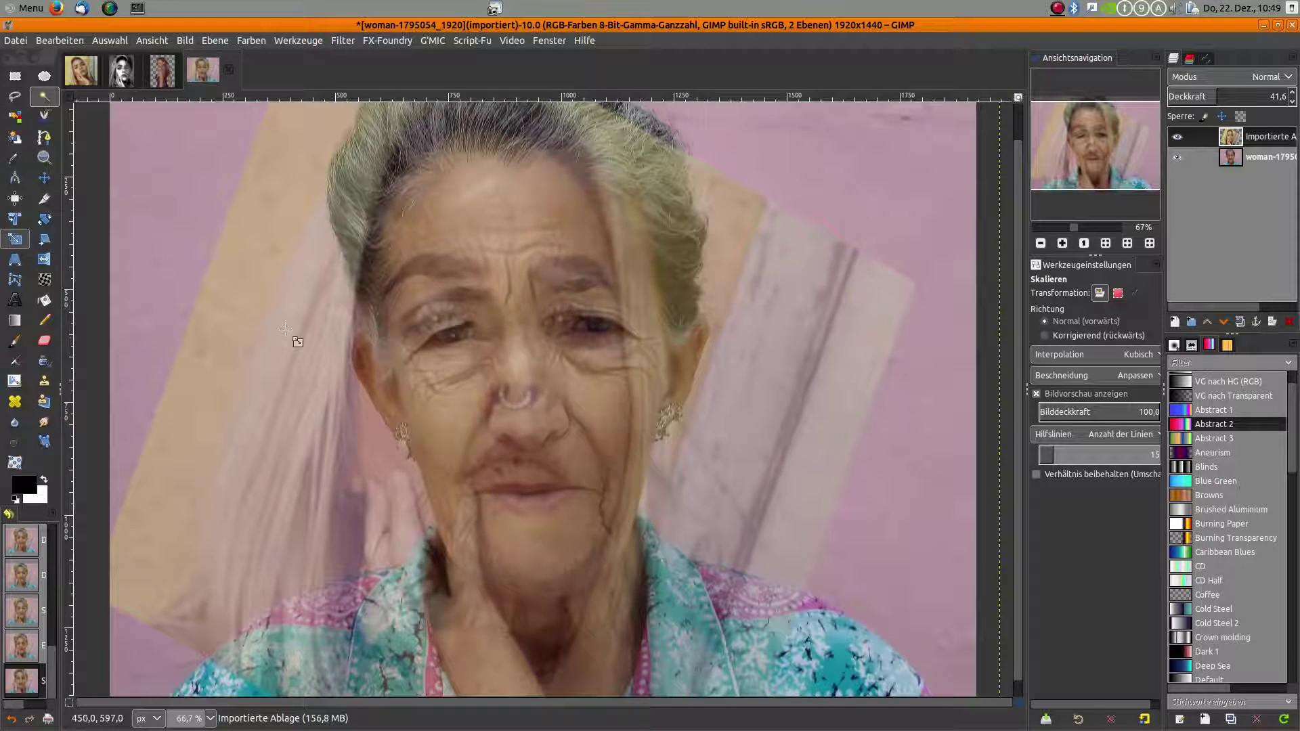
{"action": "left_click", "coordinate": [58, 184]}
{"action": "mouse_move", "coordinate": [506, 368]}
{"action": "left_mouse_down"}
{"action": "mouse_move", "coordinate": [534, 374]}
{"action": "mouse_move", "coordinate": [530, 385]}
{"action": "left_mouse_up"}
{"action": "key", "text": "shift+Up"}
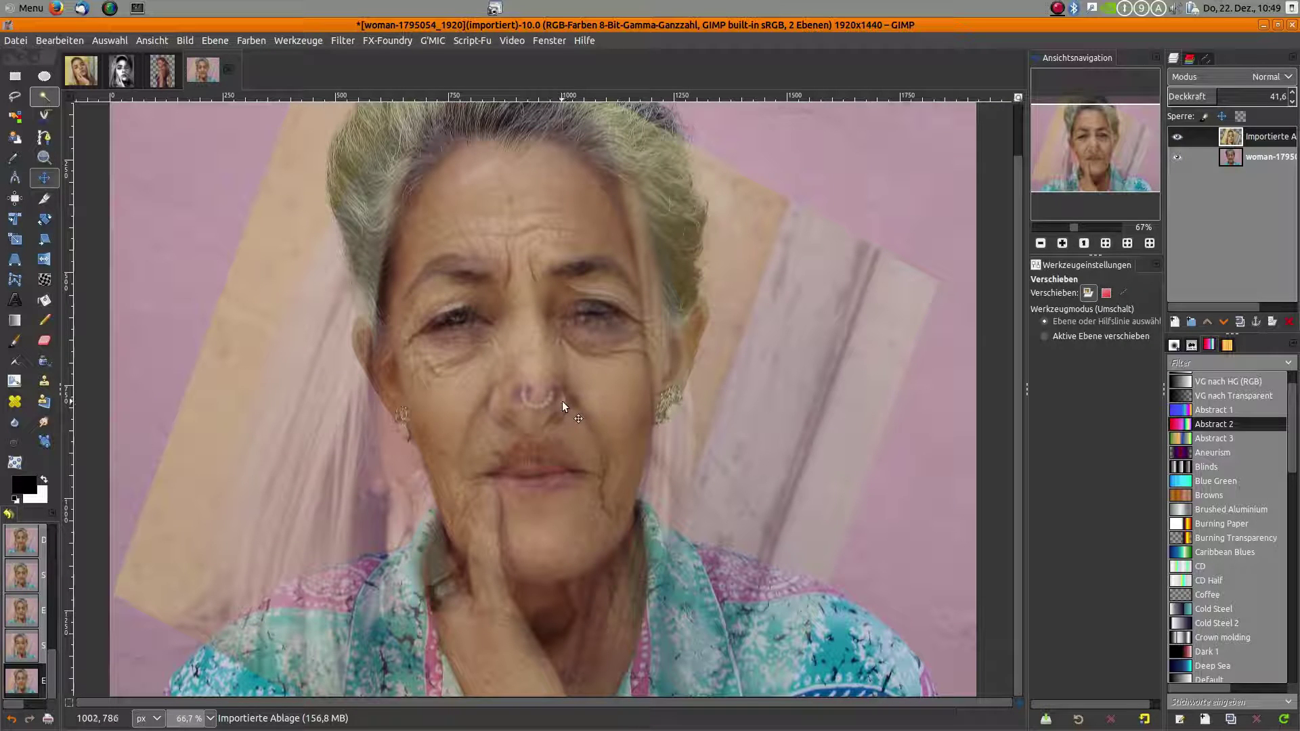
{"action": "left_click_drag", "start_coordinate": [537, 387], "coordinate": [536, 388]}
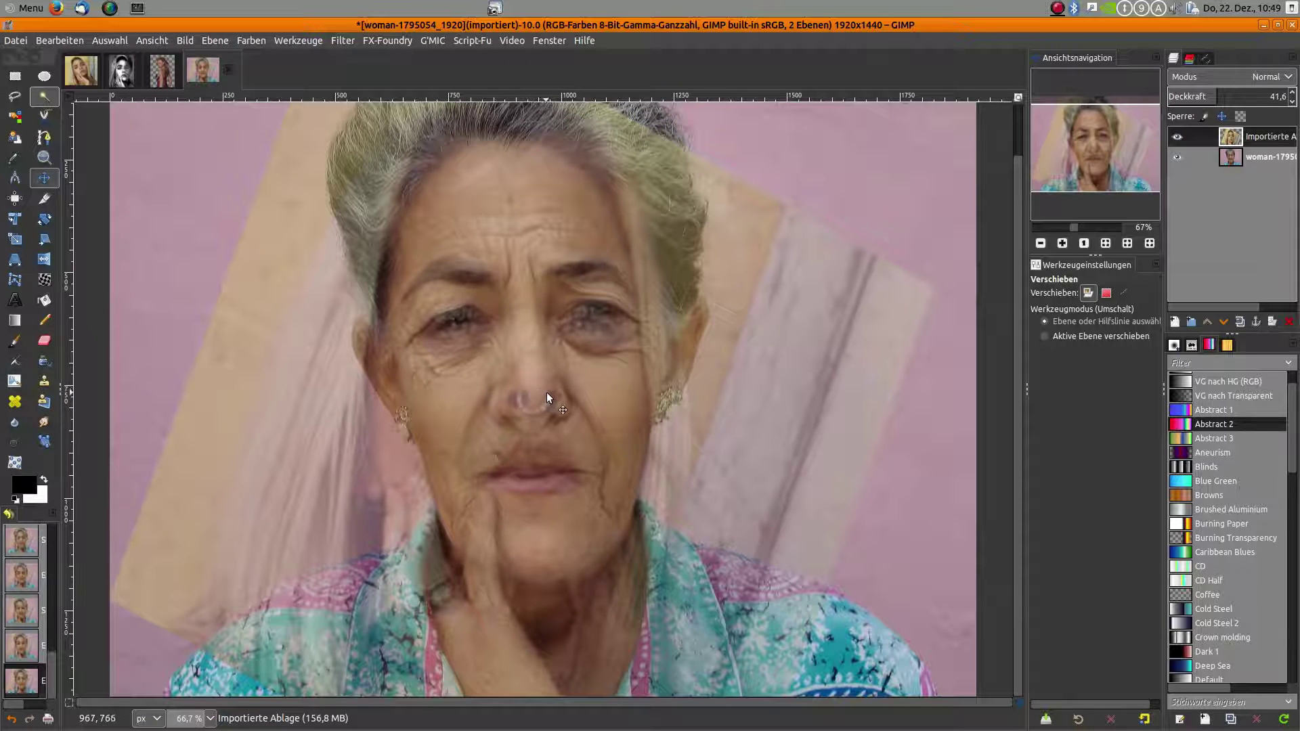
{"action": "scroll", "coordinate": [547, 393], "scroll_direction": "down", "scroll_amount": 1}
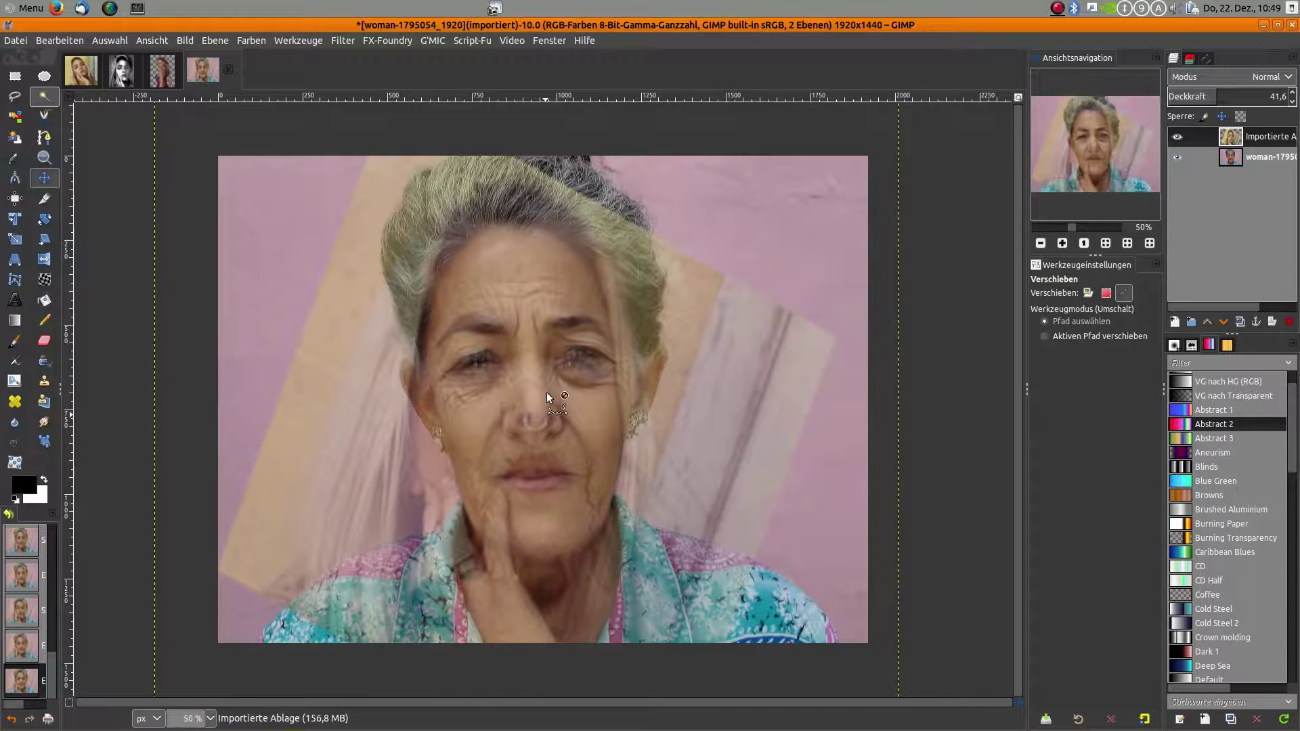
{"action": "scroll", "coordinate": [539, 394], "scroll_direction": "up", "scroll_amount": 1}
{"action": "scroll", "coordinate": [539, 394], "scroll_direction": "up", "scroll_amount": 1}
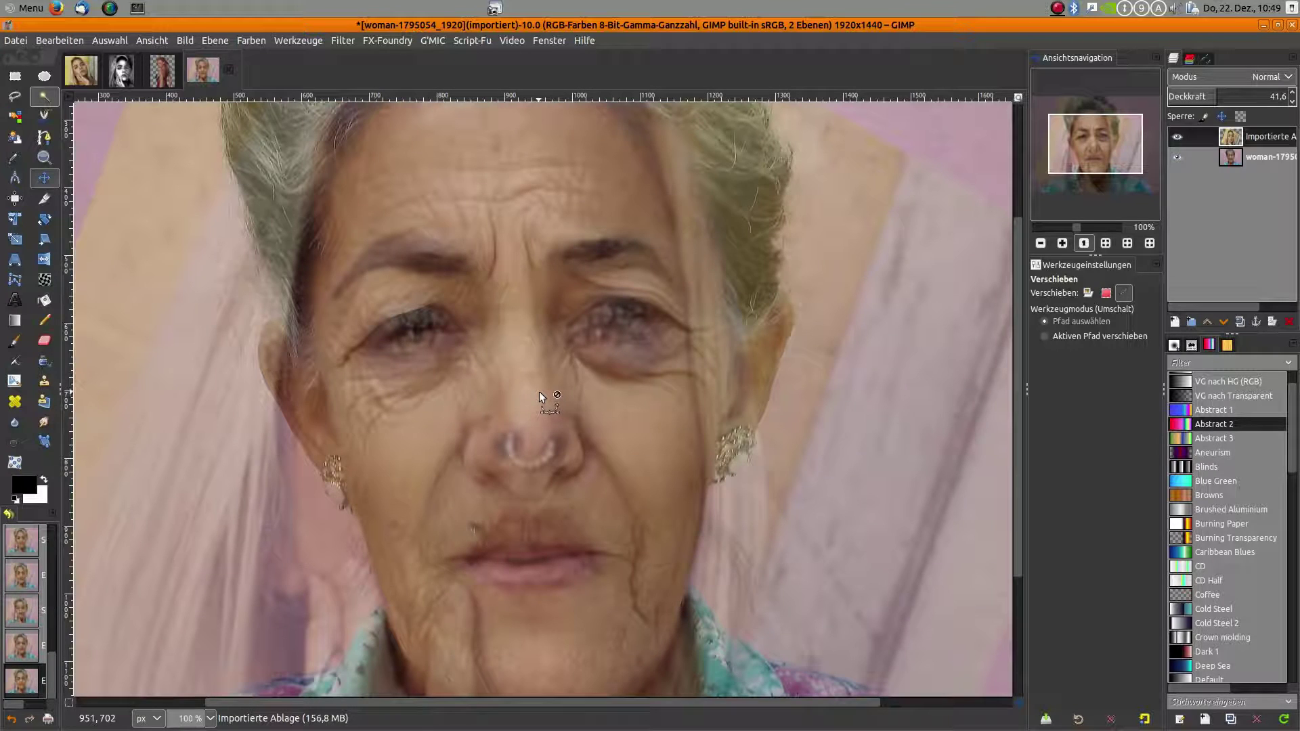
{"action": "left_click_drag", "start_coordinate": [536, 387], "coordinate": [537, 382]}
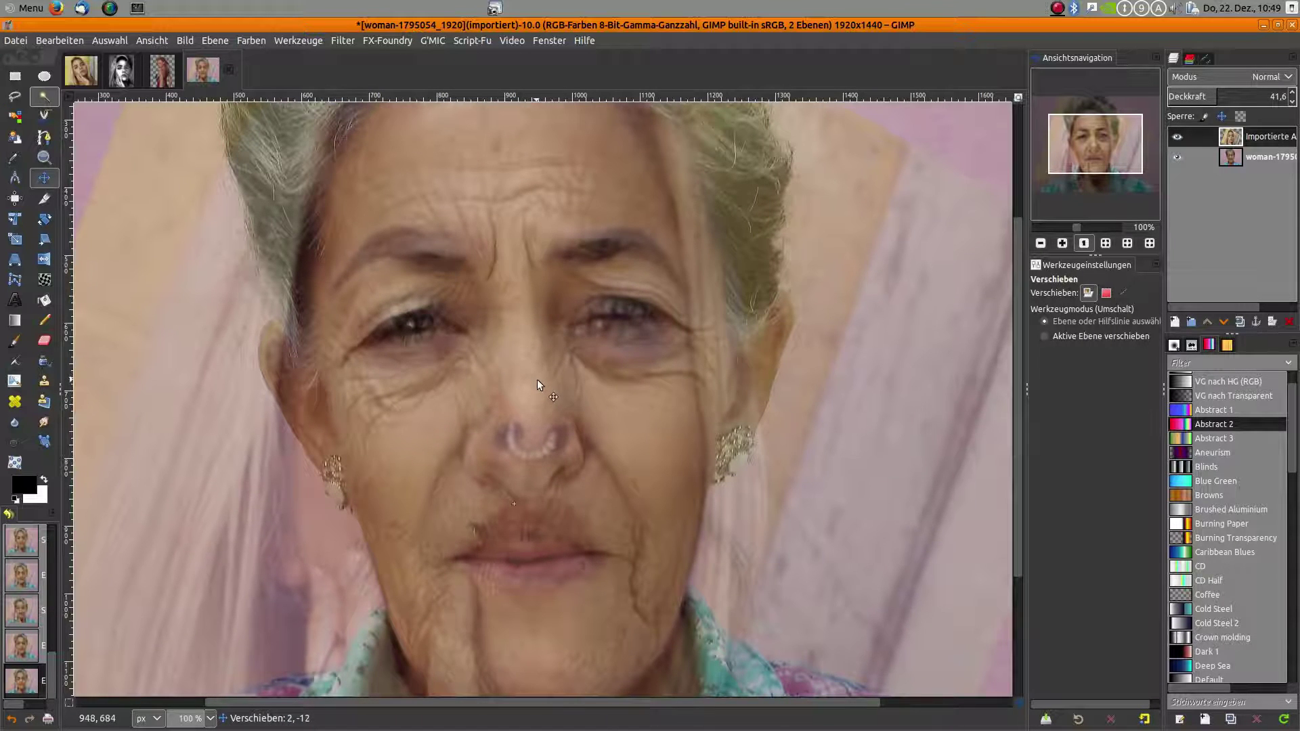
{"action": "scroll", "coordinate": [568, 380], "scroll_direction": "down", "scroll_amount": 3}
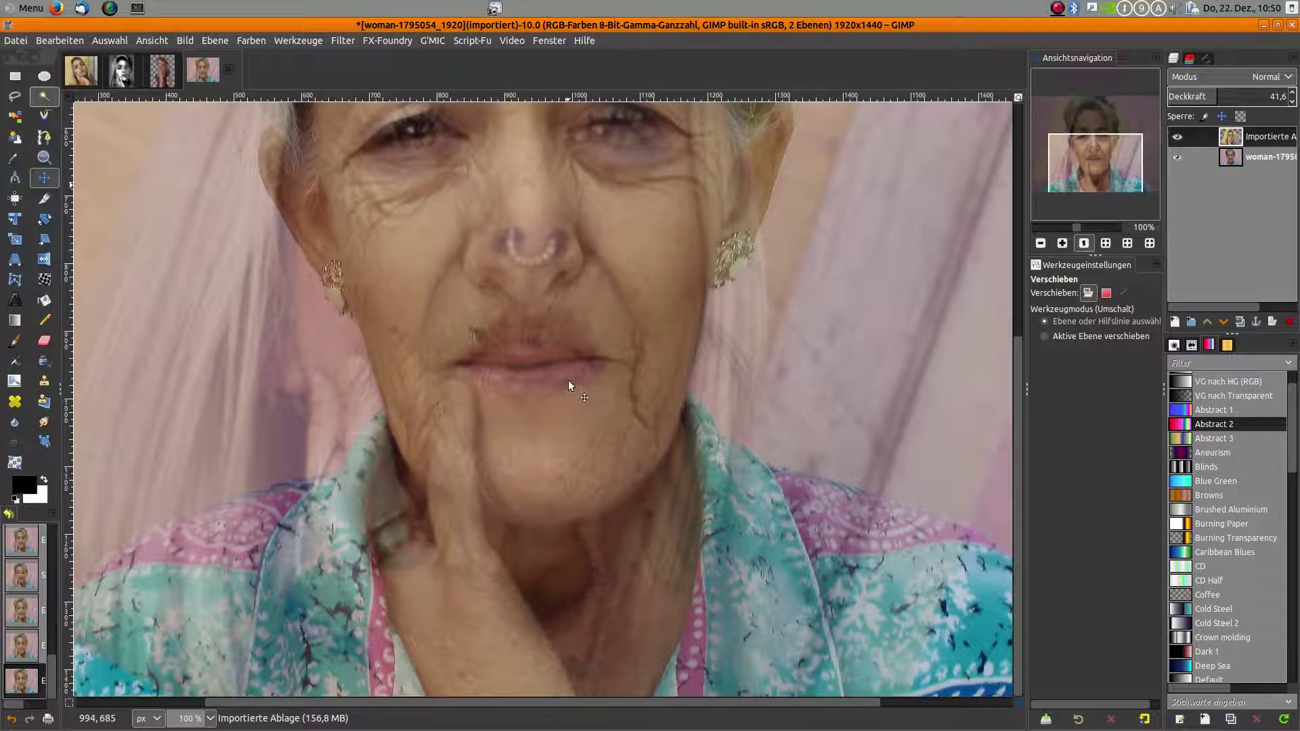
{"action": "scroll", "coordinate": [567, 379], "scroll_direction": "down", "scroll_amount": 1}
{"action": "scroll", "coordinate": [568, 380], "scroll_direction": "down", "scroll_amount": 1}
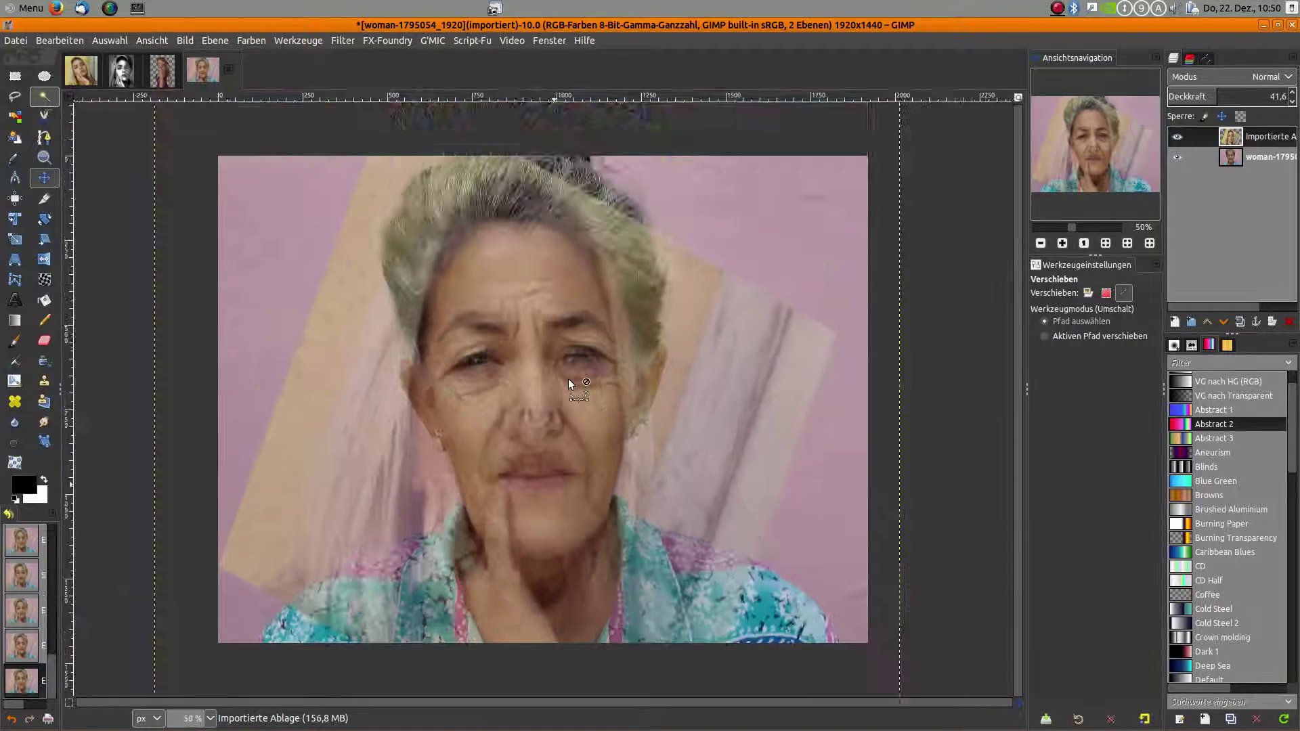
{"action": "scroll", "coordinate": [567, 379], "scroll_direction": "down", "scroll_amount": 1}
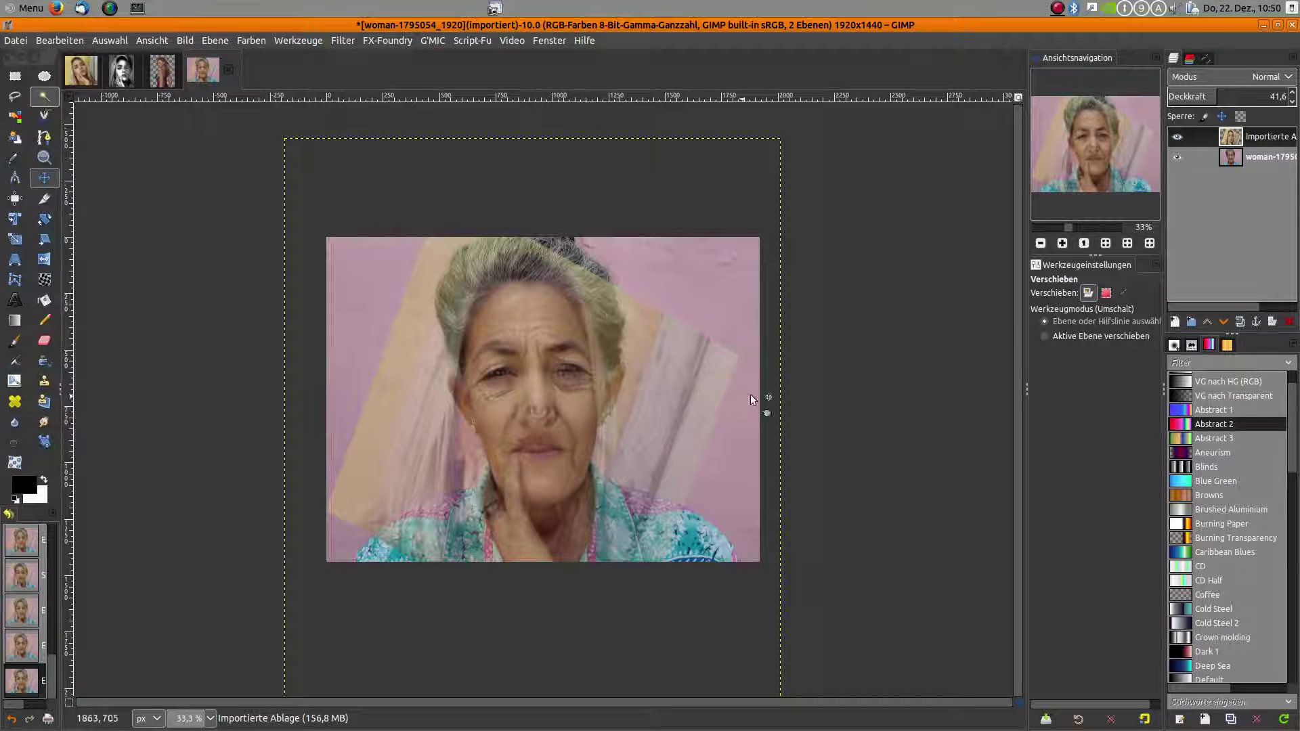
Step: Set the young woman layer's opacity to 97.8 and drag the red-haired woman image into the composite
{"action": "mouse_move", "coordinate": [1215, 96]}
{"action": "left_mouse_down"}
{"action": "mouse_move", "coordinate": [1197, 96]}
{"action": "mouse_move", "coordinate": [1287, 96]}
{"action": "left_mouse_up"}
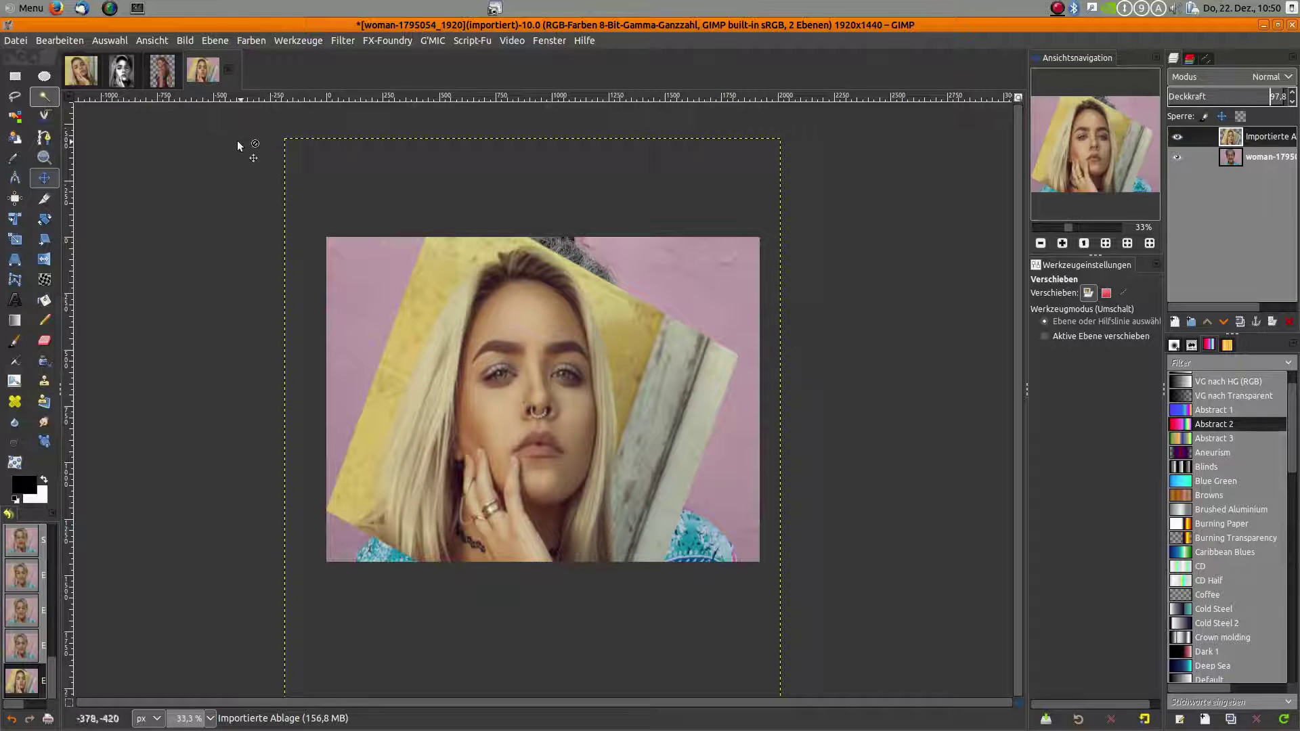
{"action": "left_click", "coordinate": [166, 81]}
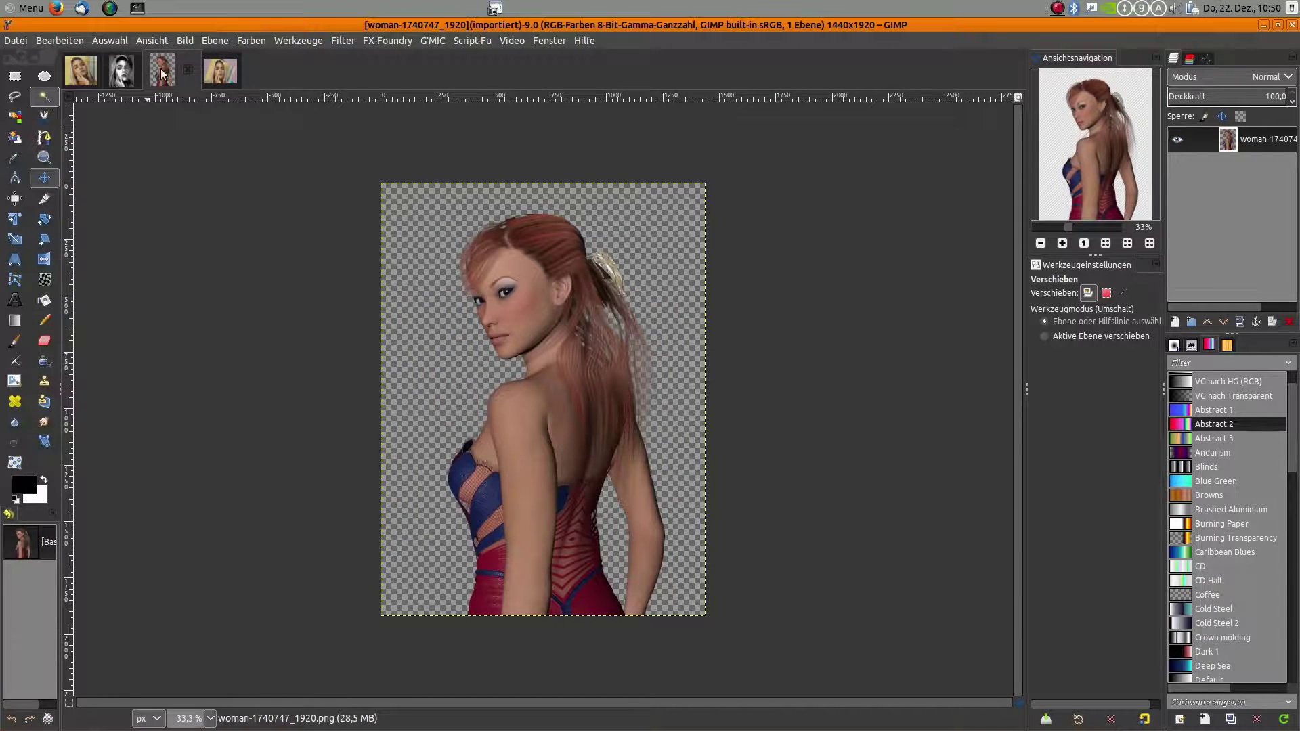
{"action": "left_click_drag", "start_coordinate": [163, 74], "coordinate": [491, 380]}
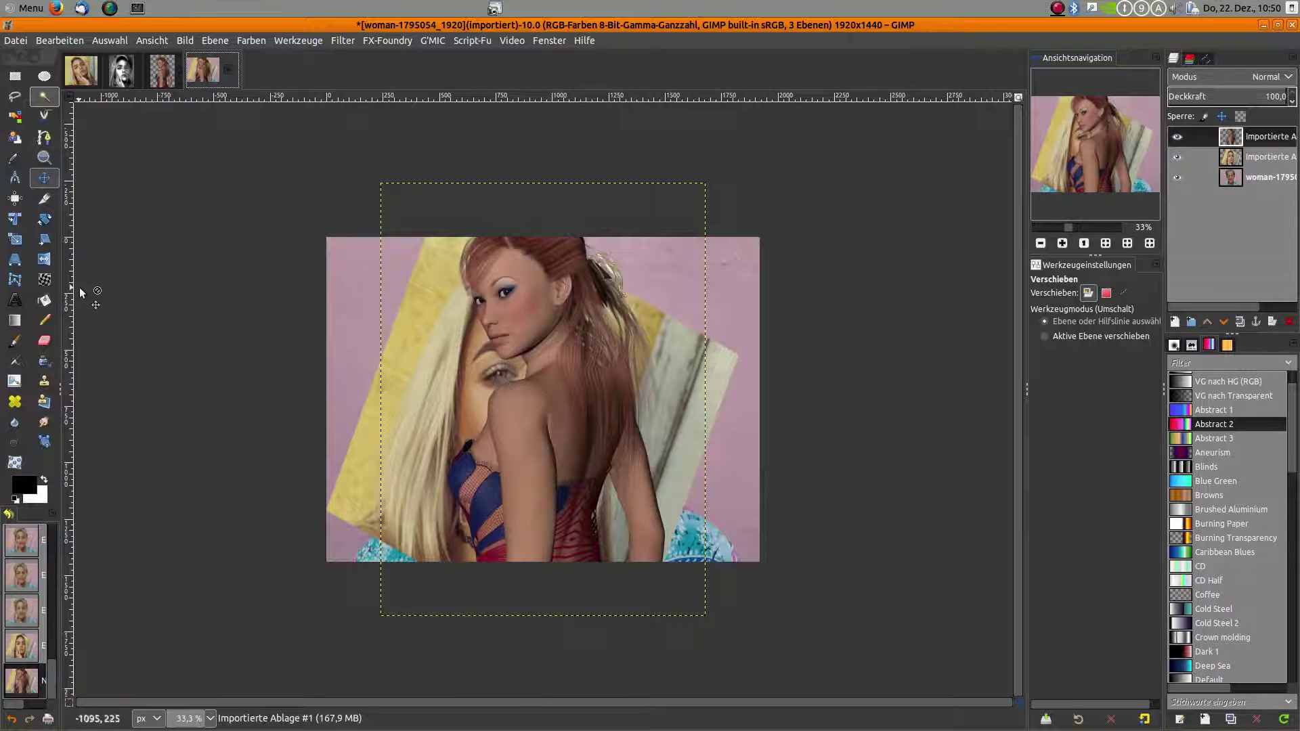
Step: Flip the red-haired woman layer horizontally and position her over the young woman's face
{"action": "left_click_drag", "start_coordinate": [544, 455], "coordinate": [464, 439]}
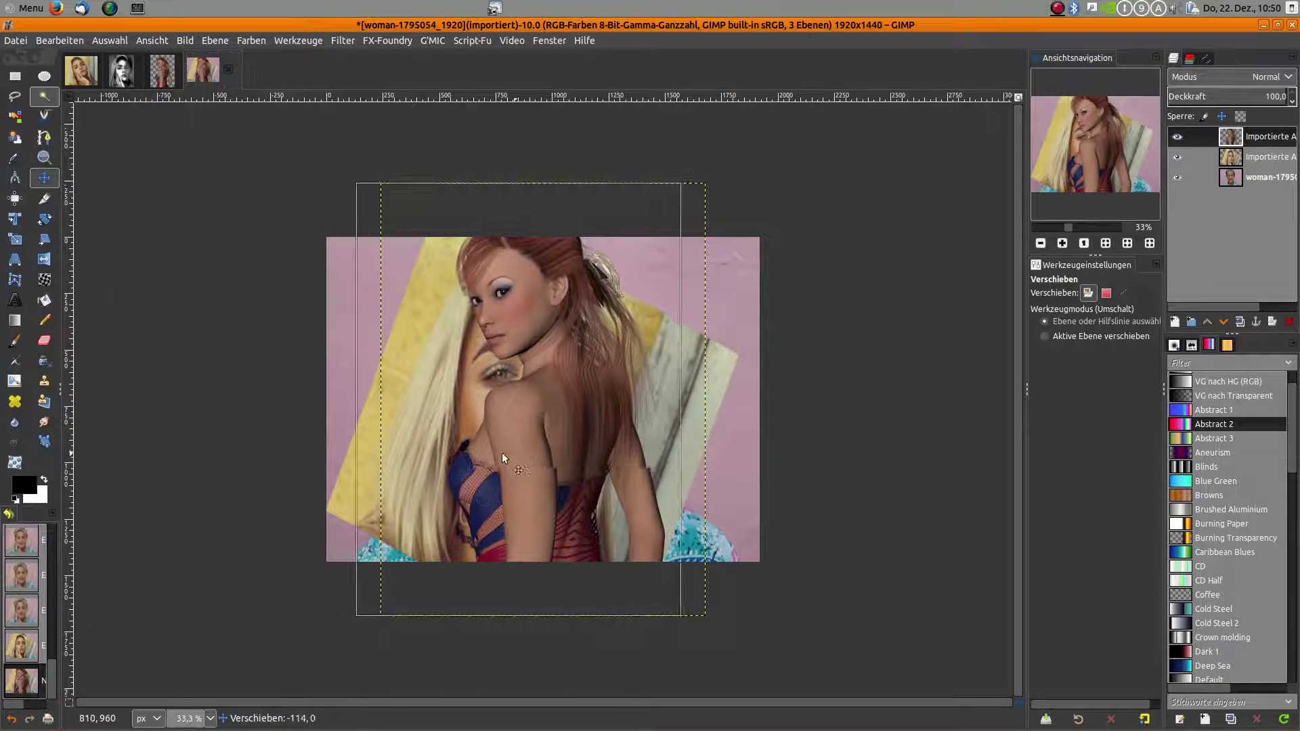
{"action": "left_click", "coordinate": [44, 260]}
{"action": "left_click", "coordinate": [464, 410]}
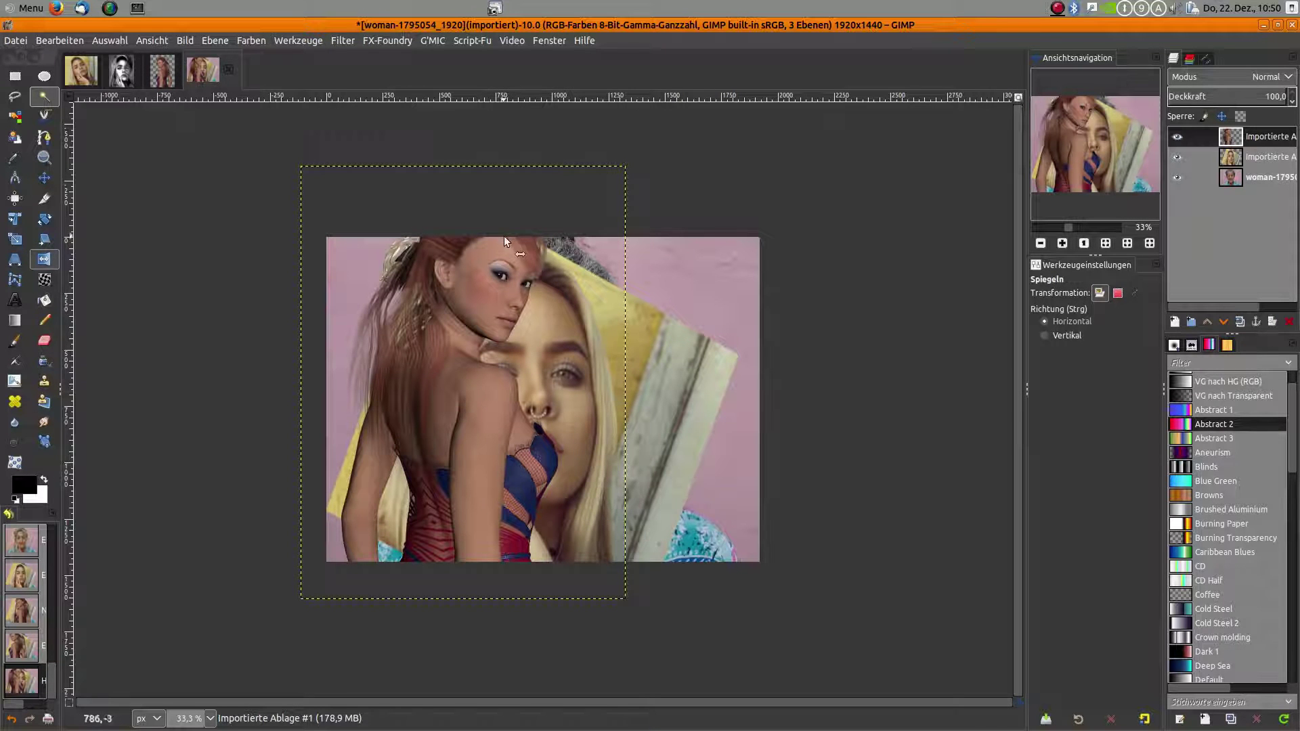
{"action": "left_click", "coordinate": [44, 177]}
{"action": "mouse_move", "coordinate": [485, 401]}
{"action": "left_mouse_down"}
{"action": "mouse_move", "coordinate": [529, 447]}
{"action": "mouse_move", "coordinate": [442, 369]}
{"action": "left_mouse_up"}
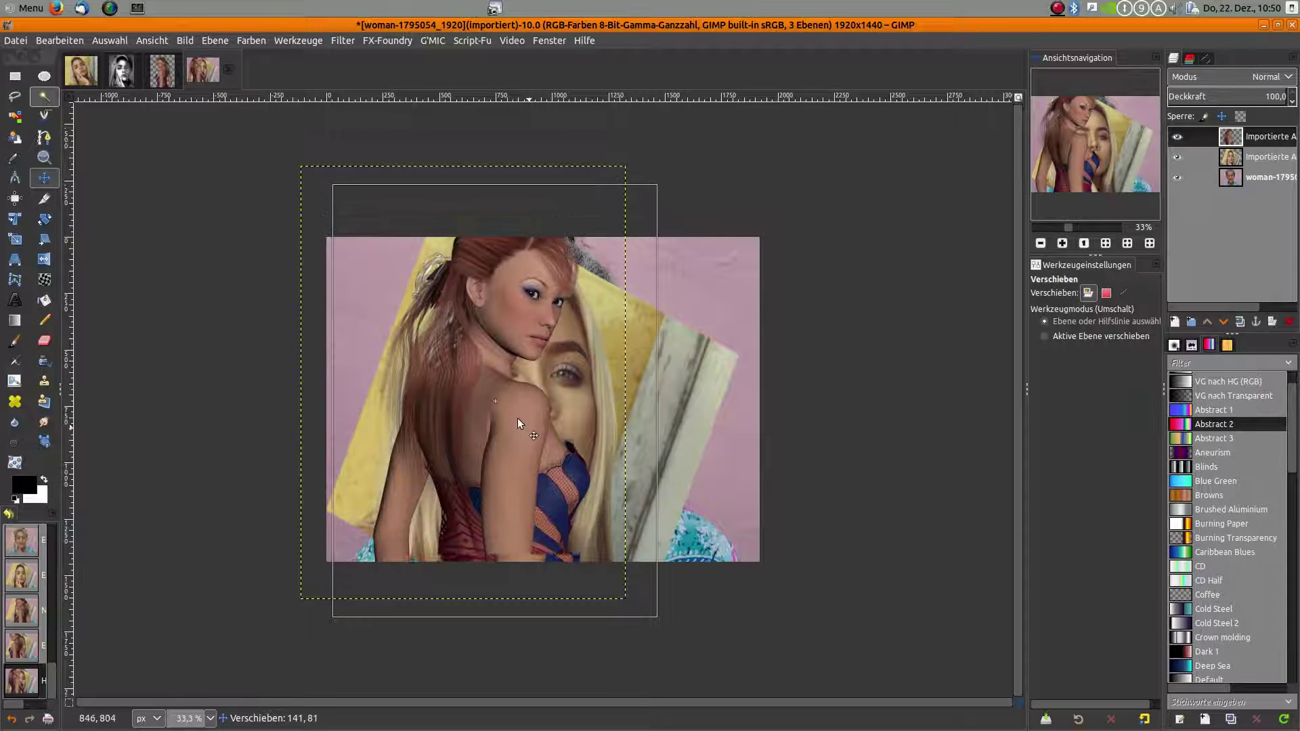
Step: Scale the red-haired woman layer to 1154×1539 and move her head beside the blond face
{"action": "left_click", "coordinate": [14, 238]}
{"action": "left_click", "coordinate": [339, 230]}
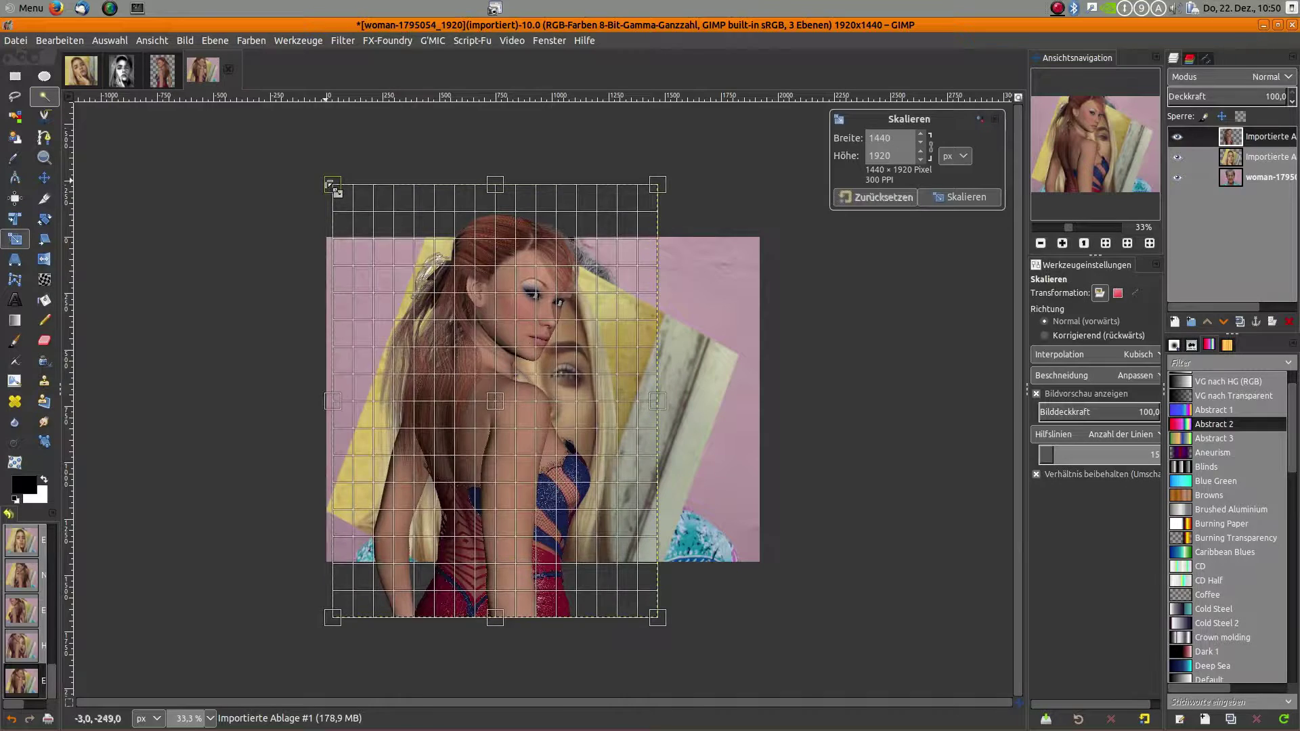
{"action": "left_click_drag", "start_coordinate": [330, 184], "coordinate": [395, 270]}
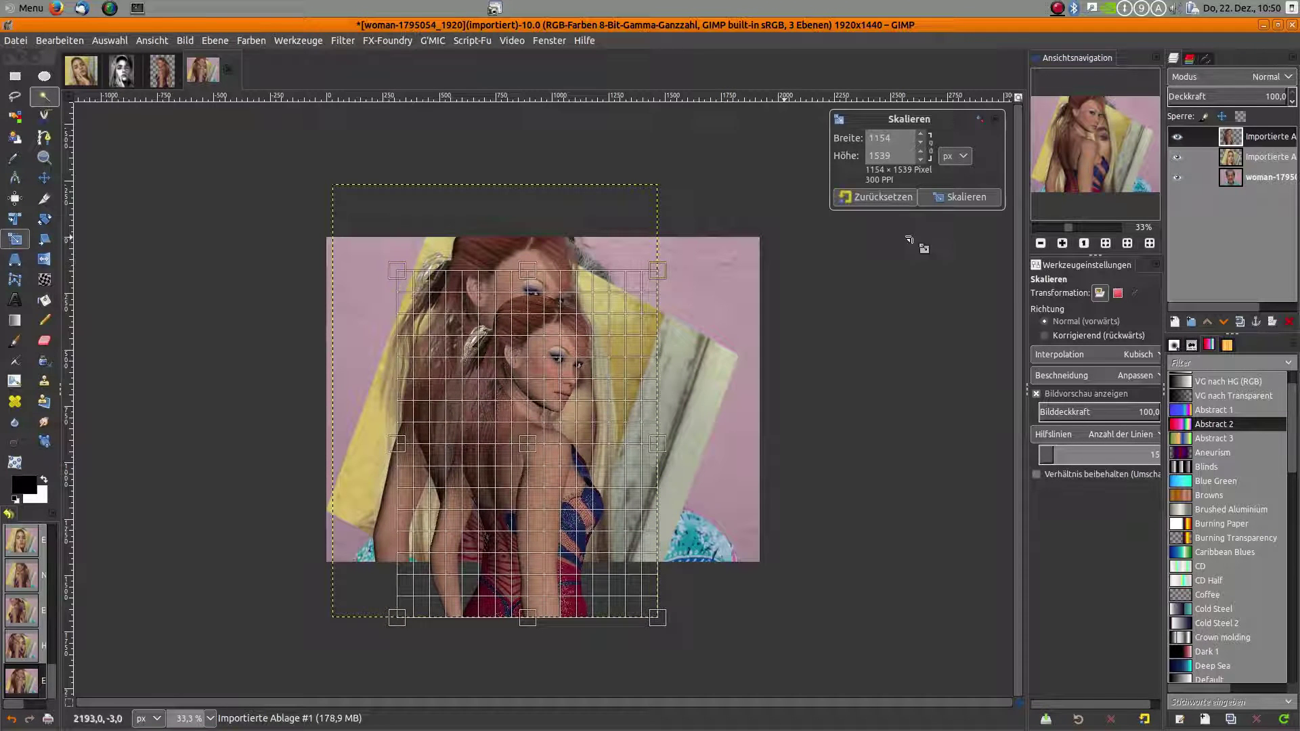
{"action": "left_click", "coordinate": [972, 197]}
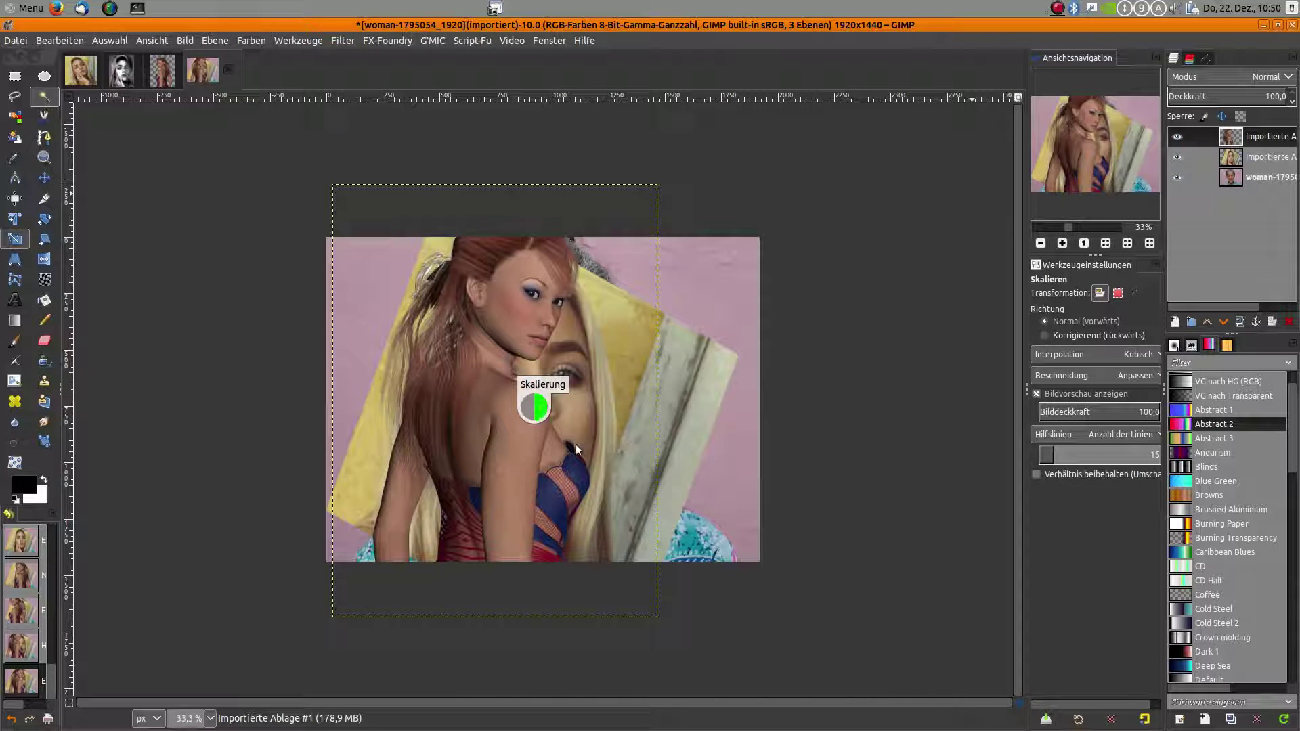
{"action": "left_click", "coordinate": [44, 178]}
{"action": "left_click_drag", "start_coordinate": [539, 499], "coordinate": [526, 441]}
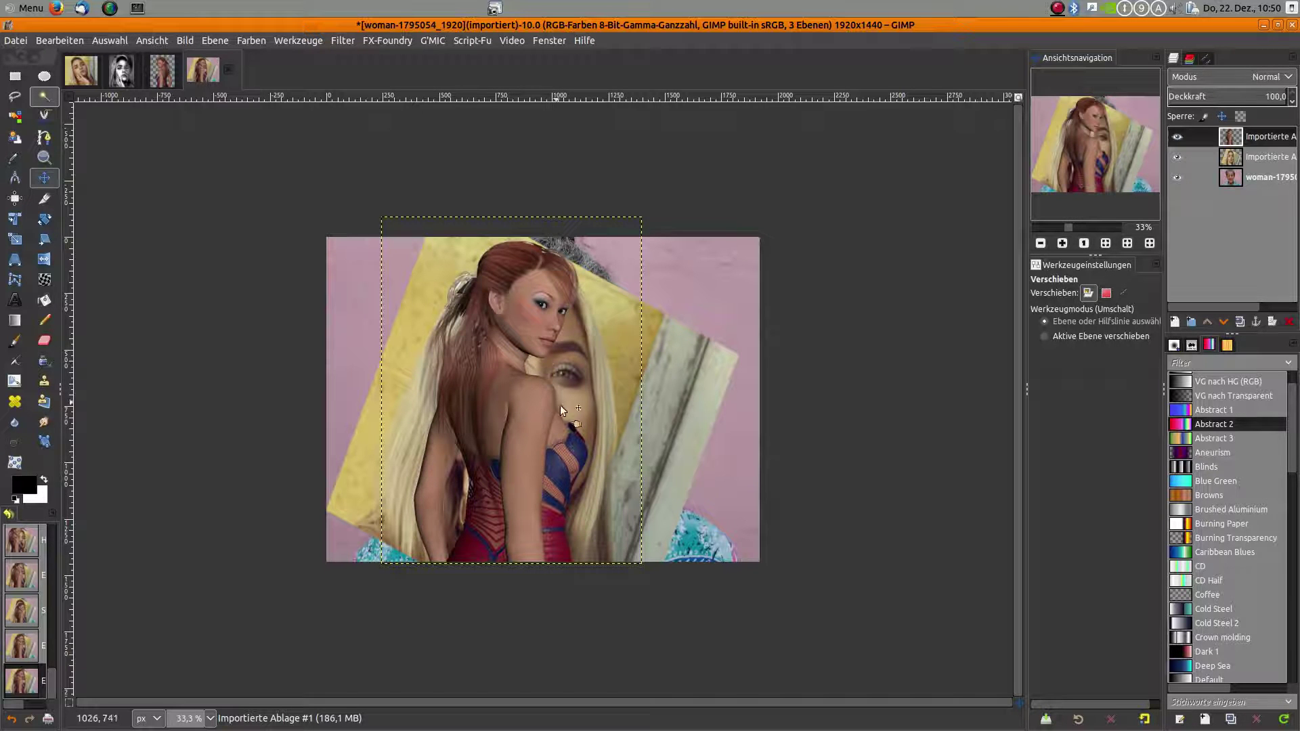
{"action": "left_click_drag", "start_coordinate": [575, 449], "coordinate": [574, 429]}
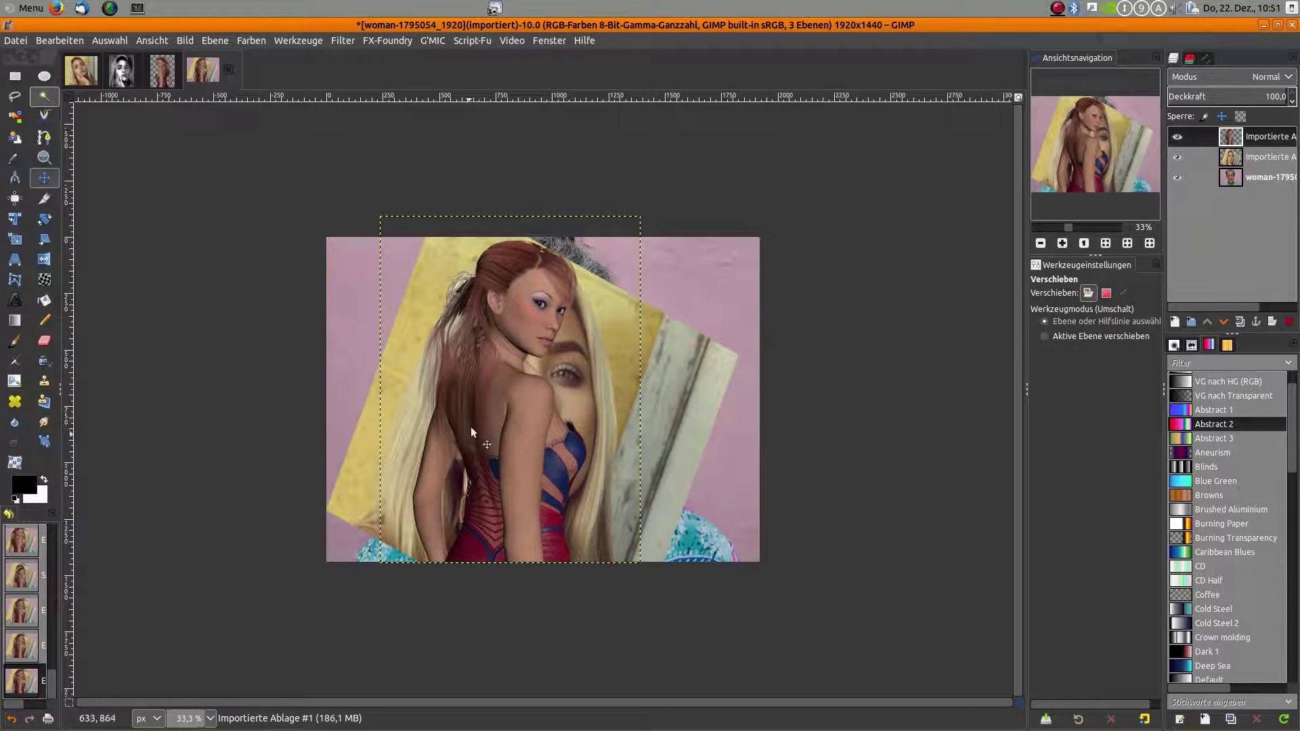
Step: Select the red-haired woman's shape via Auswahl aus Alphakanal, hide her layer, and activate the young woman layer
{"action": "right_click", "coordinate": [1233, 140]}
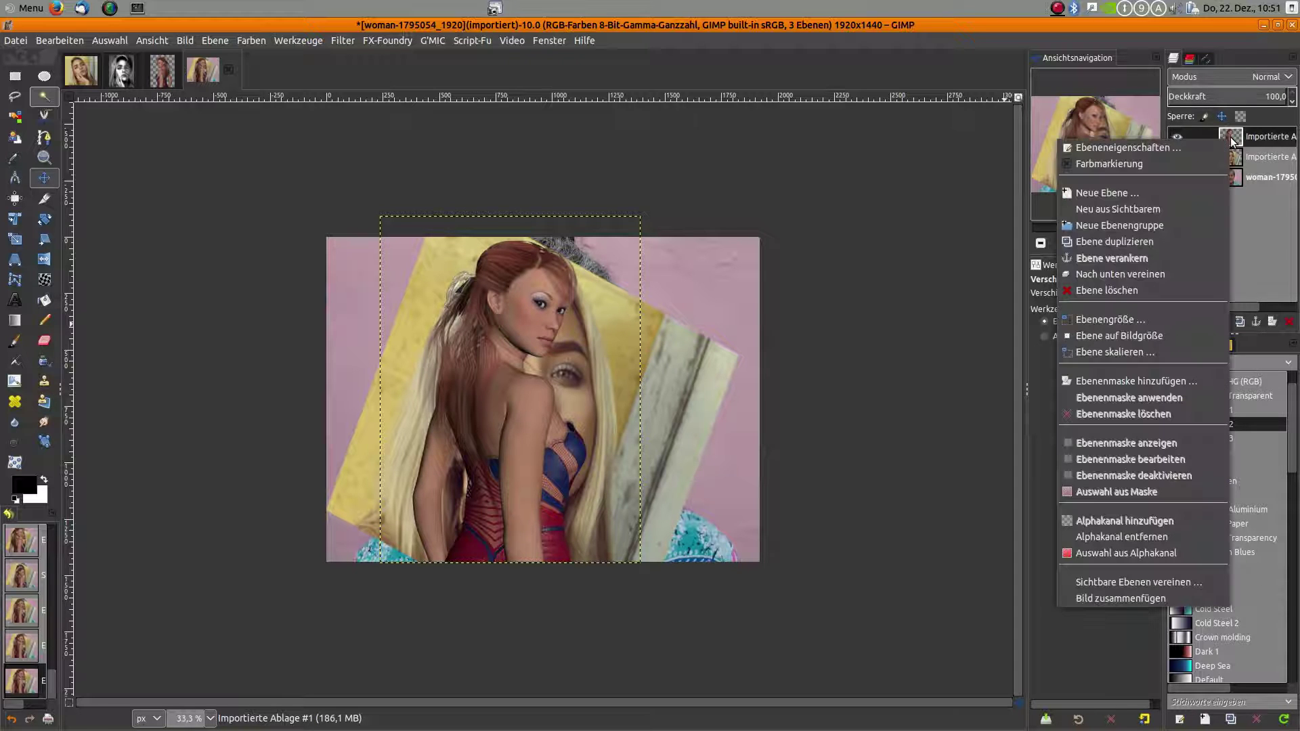
{"action": "left_click", "coordinate": [1135, 554]}
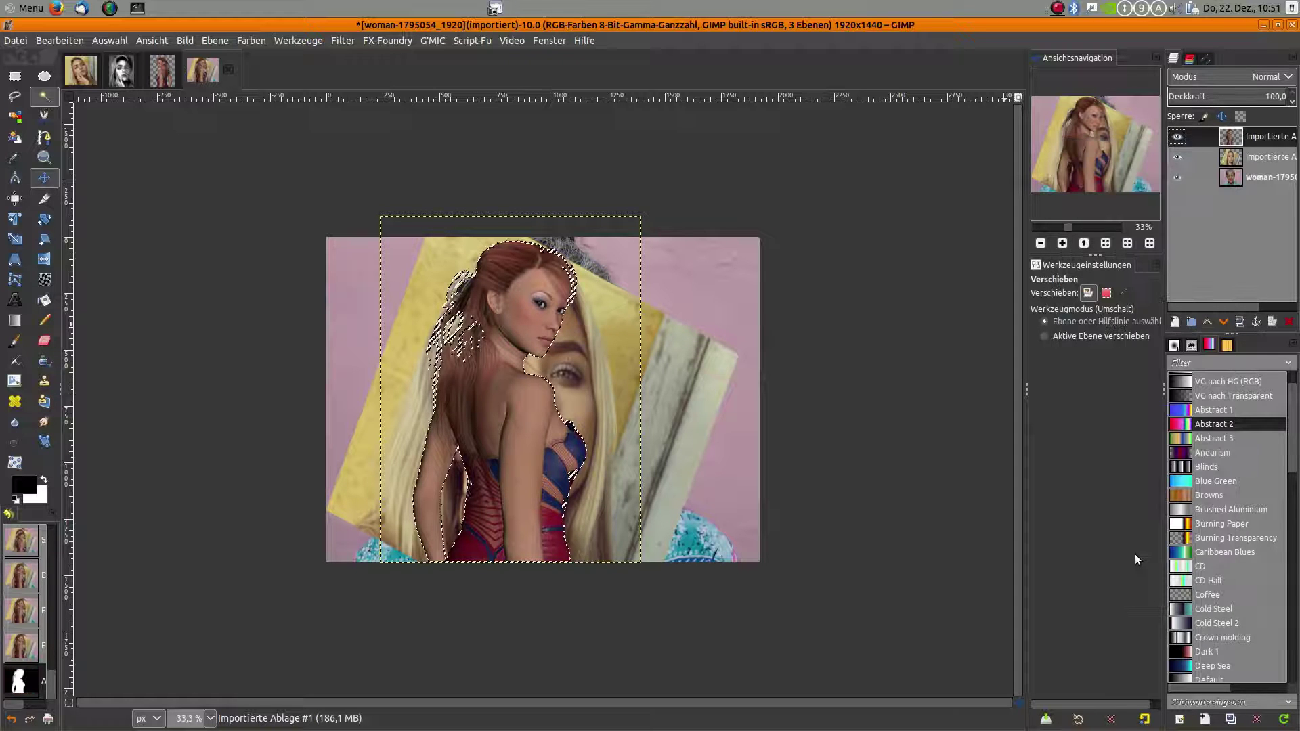
{"action": "left_click", "coordinate": [1177, 137]}
{"action": "left_click", "coordinate": [1250, 159]}
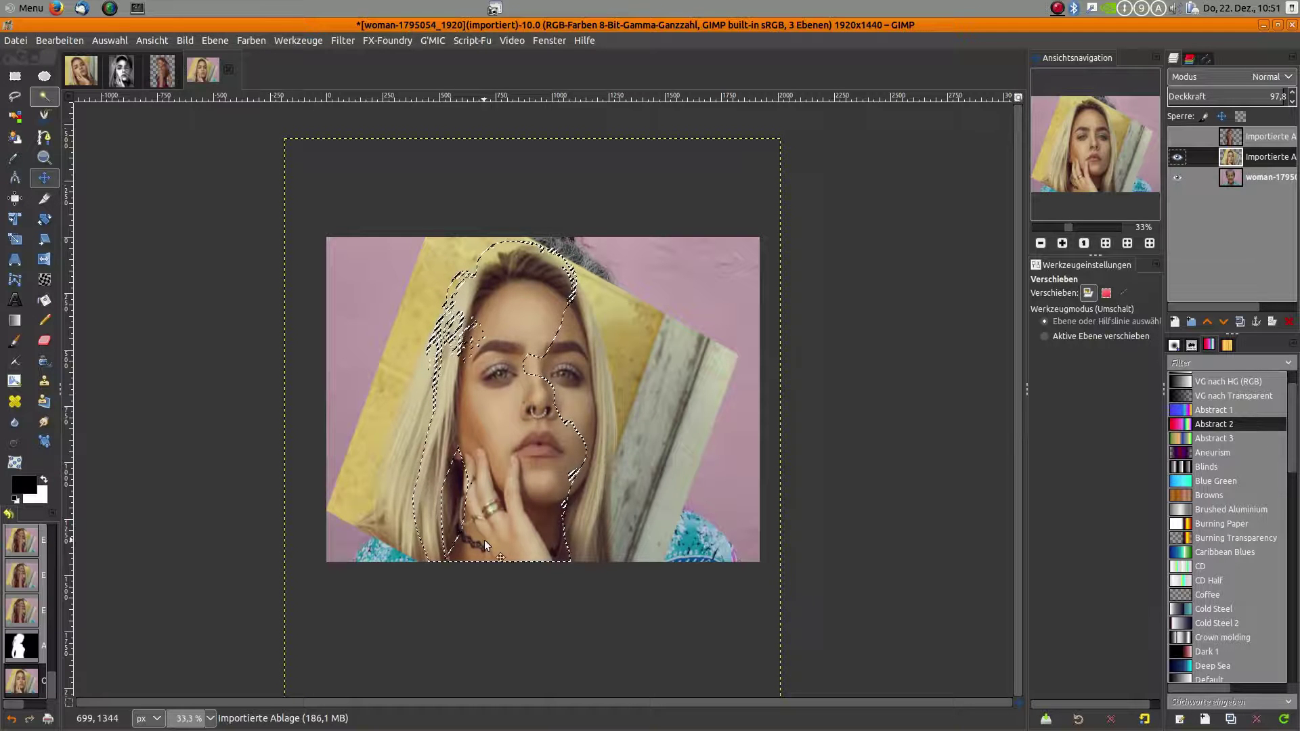
Step: Copy the young face inside the silhouette and paste it as a new layer
{"action": "key", "text": "ctrl+c"}
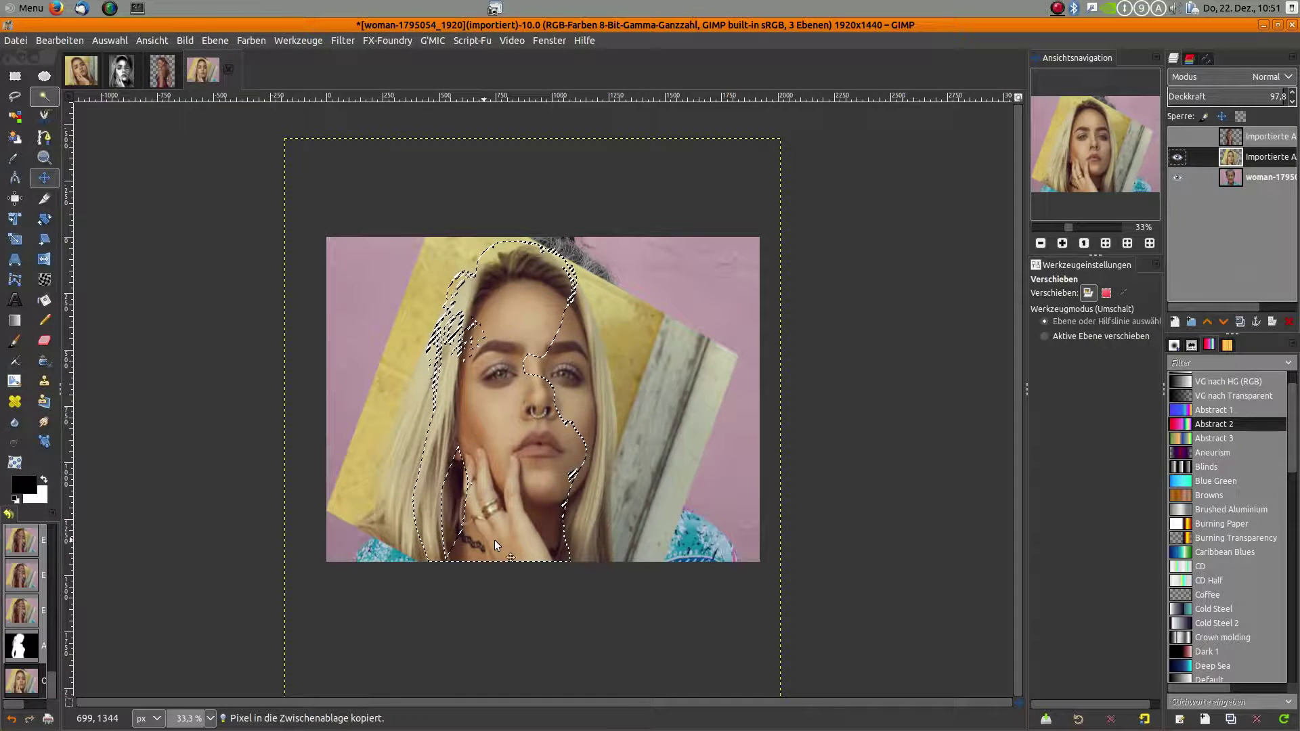
{"action": "key", "text": "ctrl+v"}
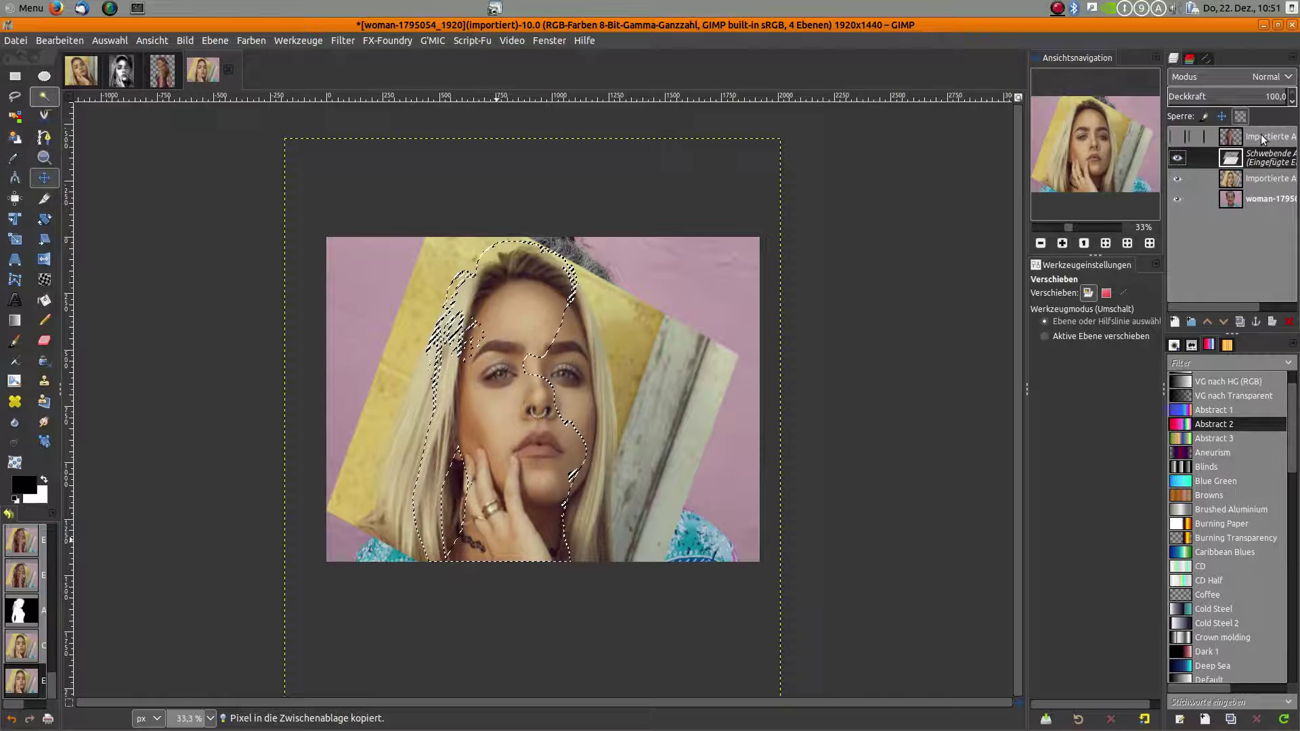
{"action": "left_click", "coordinate": [1174, 322]}
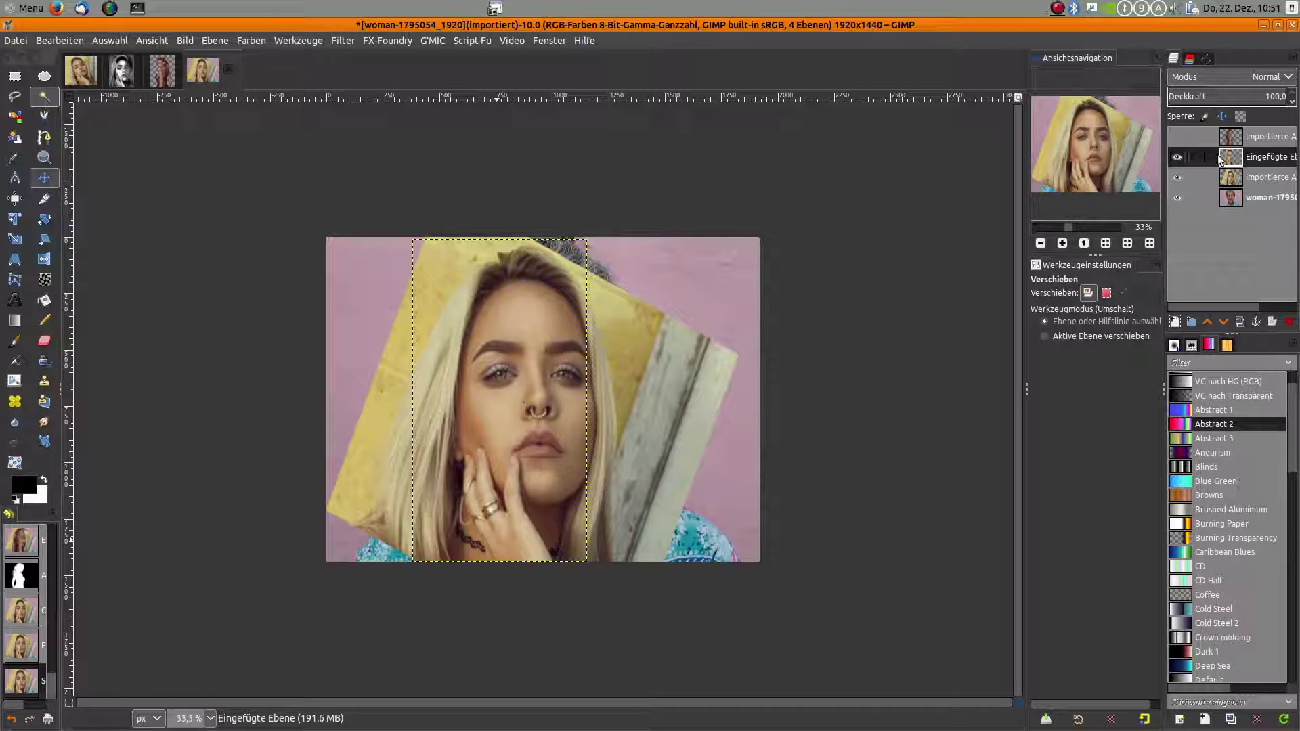
Step: Hide the original young woman layer, toggling it to compare, and zoom to check the cutout
{"action": "left_click", "coordinate": [1179, 179]}
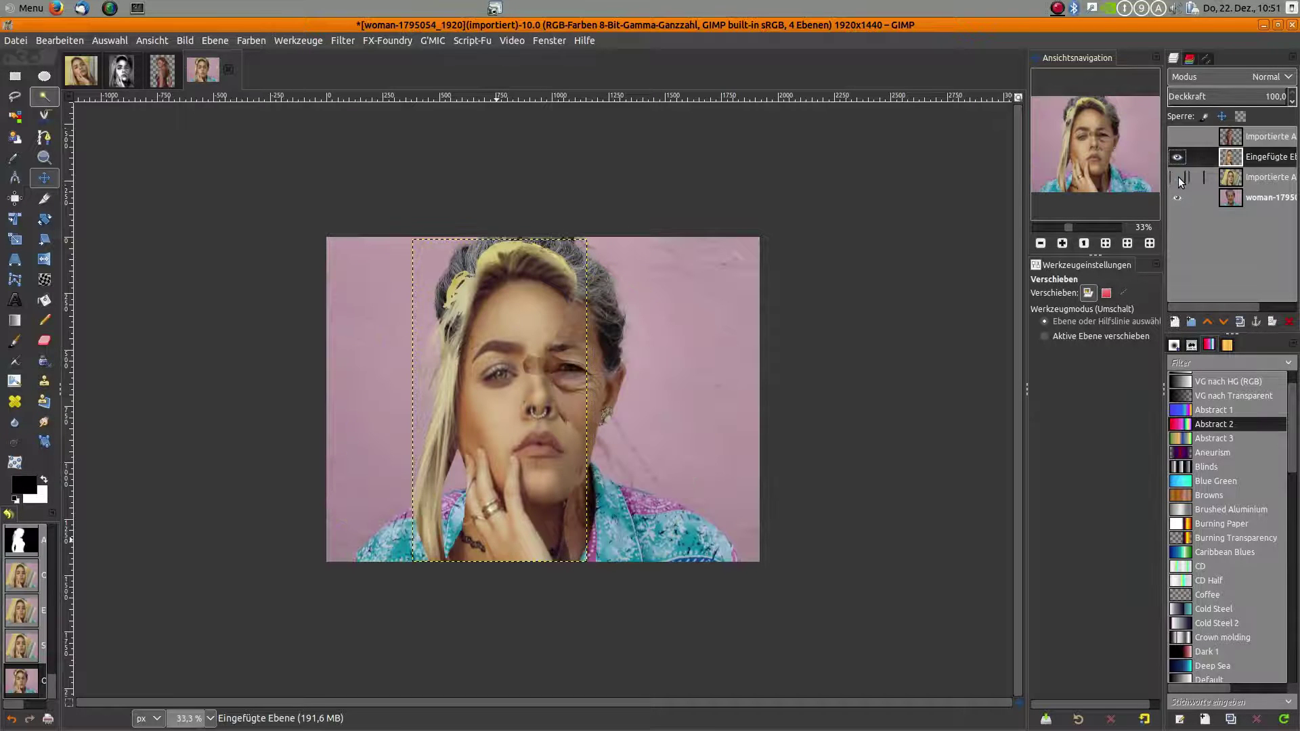
{"action": "left_click", "coordinate": [1178, 177]}
{"action": "left_click", "coordinate": [1179, 177]}
{"action": "scroll", "coordinate": [507, 380], "scroll_direction": "up", "scroll_amount": 3}
{"action": "scroll", "coordinate": [506, 381], "scroll_direction": "down", "scroll_amount": 1}
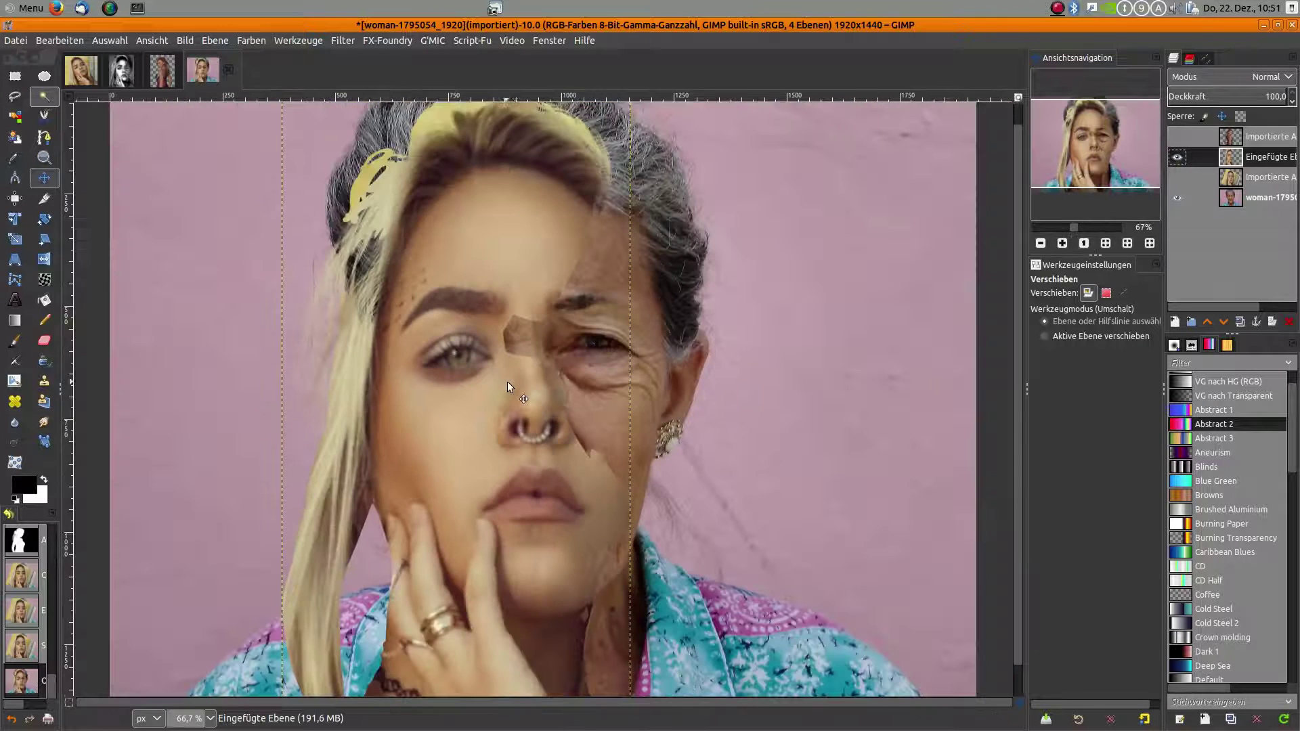
{"action": "scroll", "coordinate": [450, 313], "scroll_direction": "down", "scroll_amount": 1}
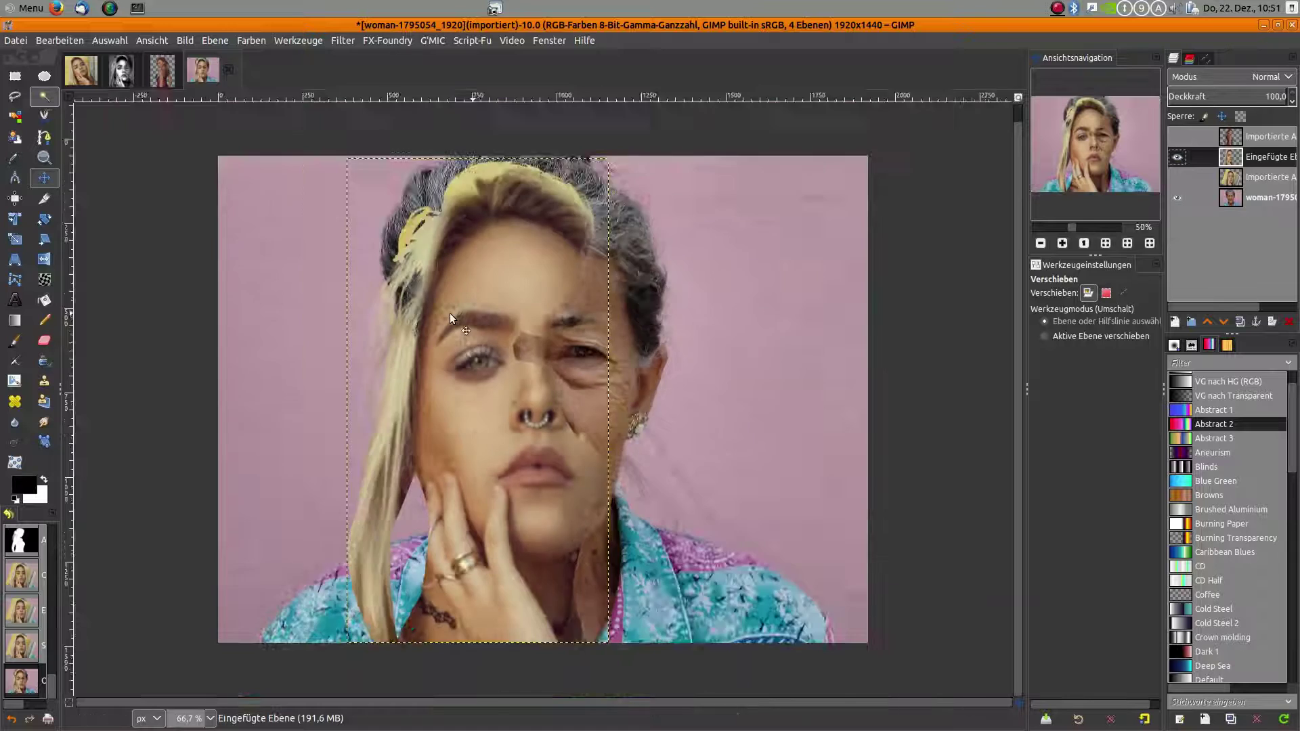
{"action": "scroll", "coordinate": [449, 313], "scroll_direction": "down", "scroll_amount": 1}
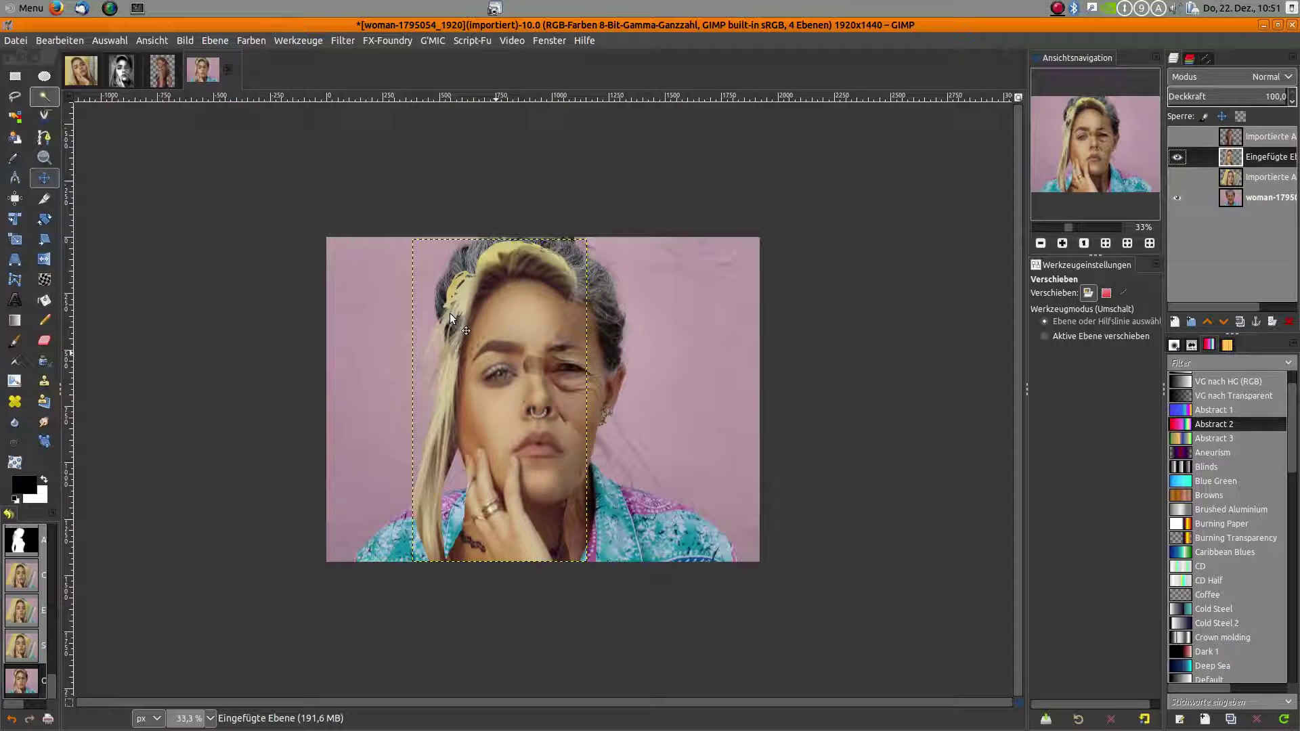
Step: Select the cutout from its alpha, border the selection by 5 pixels, and fill the border white
{"action": "right_click", "coordinate": [1241, 162]}
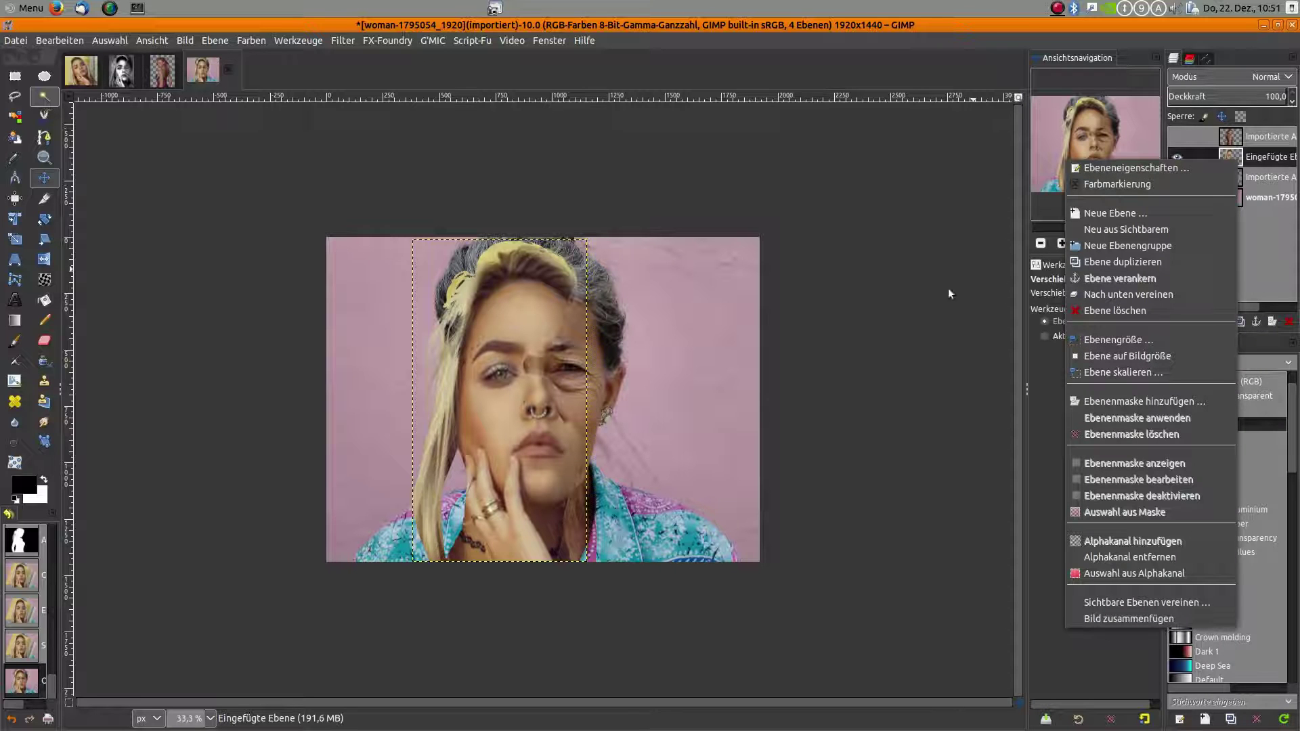
{"action": "left_click", "coordinate": [1114, 573]}
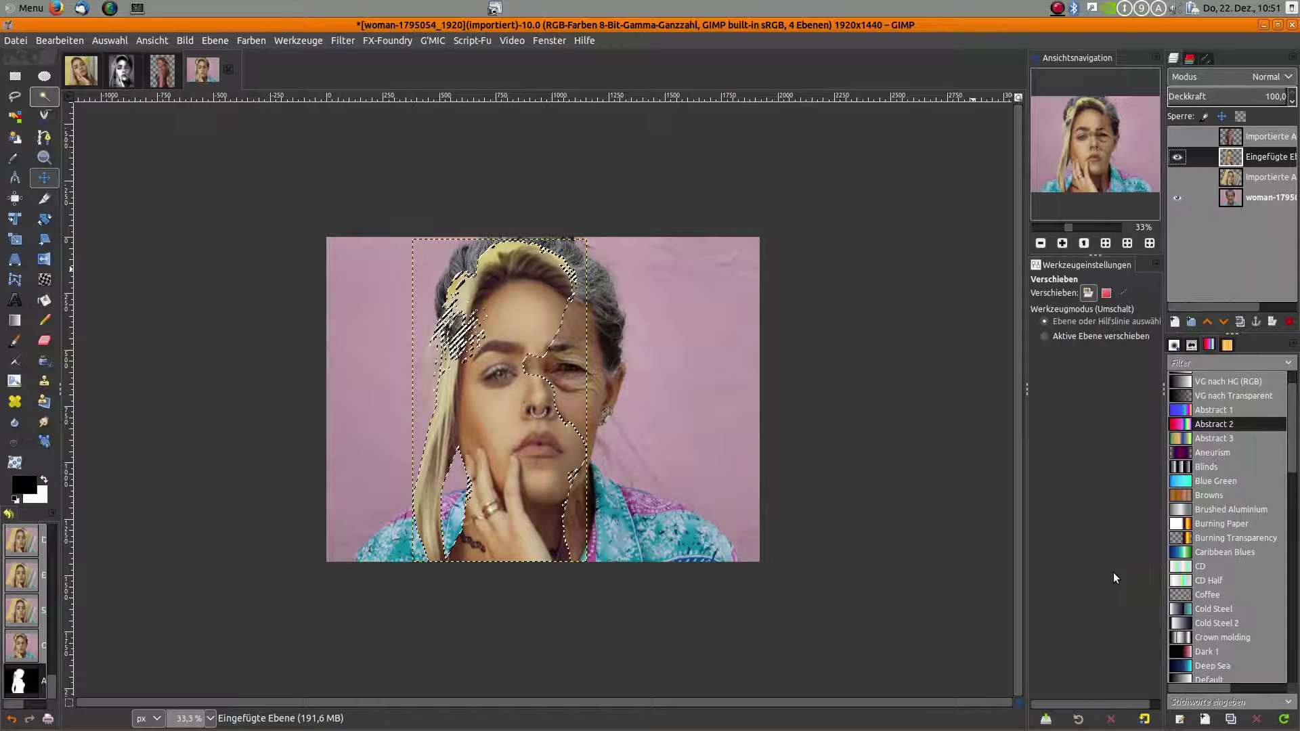
{"action": "left_click", "coordinate": [110, 40]}
{"action": "left_click", "coordinate": [126, 248]}
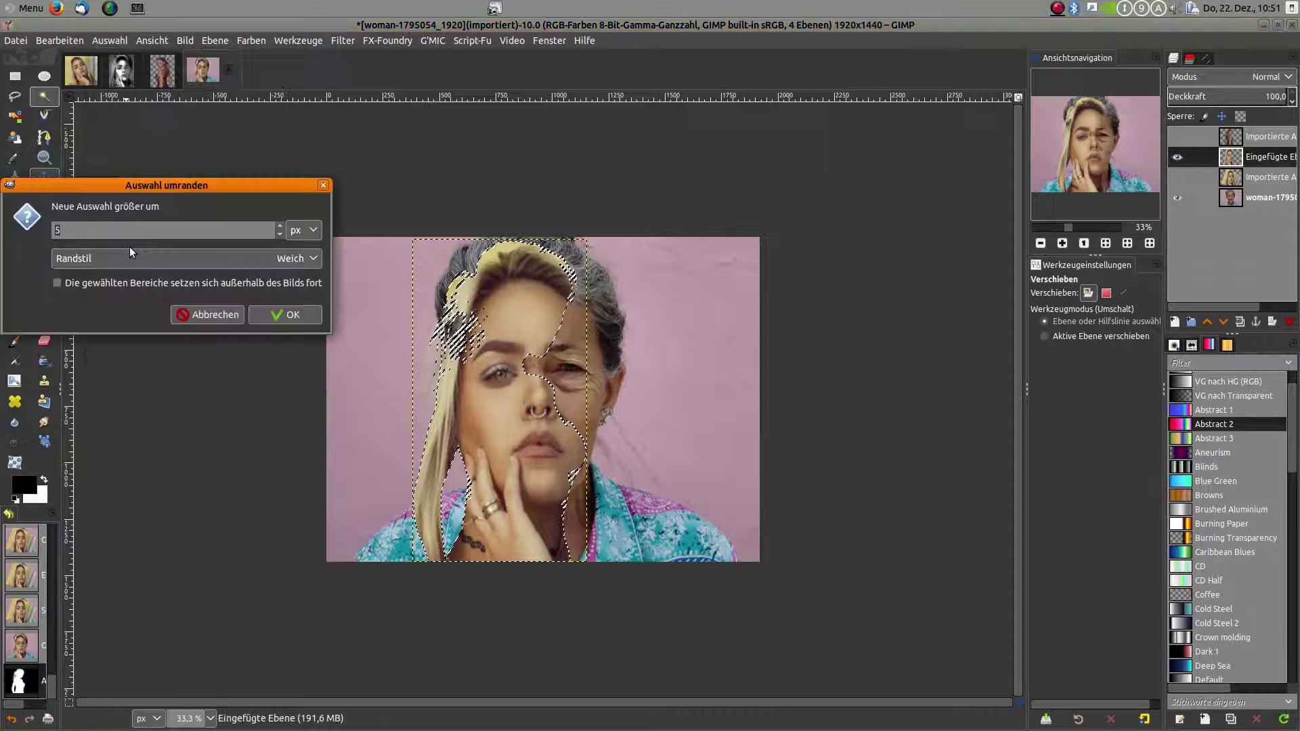
{"action": "left_click", "coordinate": [283, 315]}
{"action": "scroll", "coordinate": [503, 441], "scroll_direction": "up", "scroll_amount": 4}
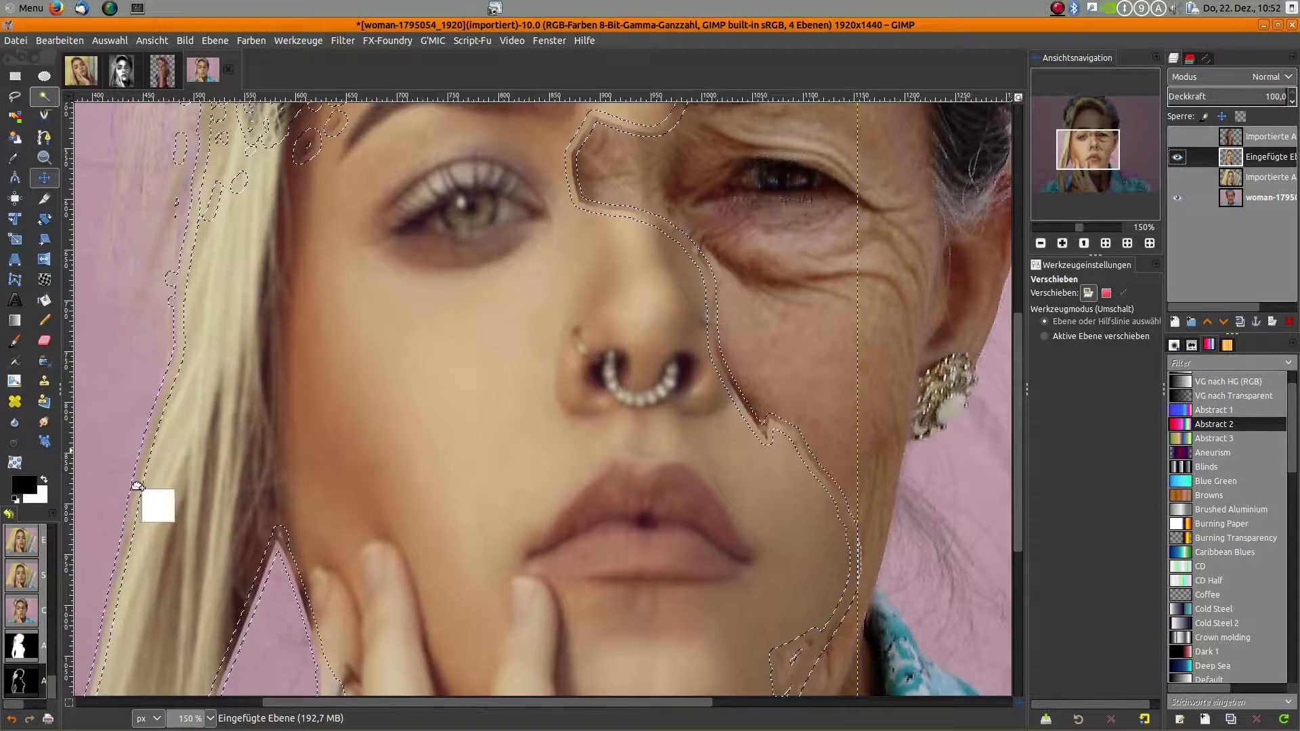
{"action": "left_click_drag", "start_coordinate": [42, 497], "coordinate": [137, 487]}
{"action": "scroll", "coordinate": [278, 481], "scroll_direction": "down", "scroll_amount": 2}
{"action": "scroll", "coordinate": [278, 481], "scroll_direction": "down", "scroll_amount": 1}
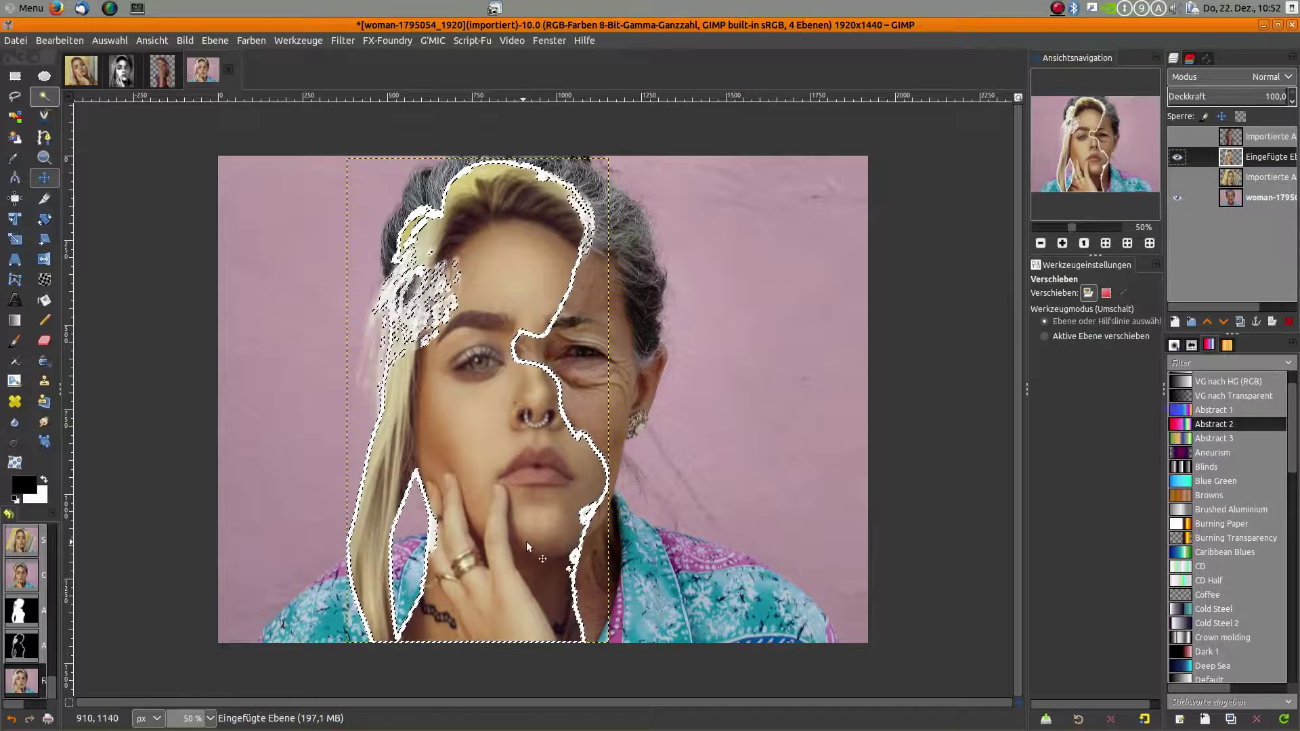
Step: Clear the selection, delete the hidden top layer, and activate the Importierte Ablage layer
{"action": "left_click", "coordinate": [109, 40]}
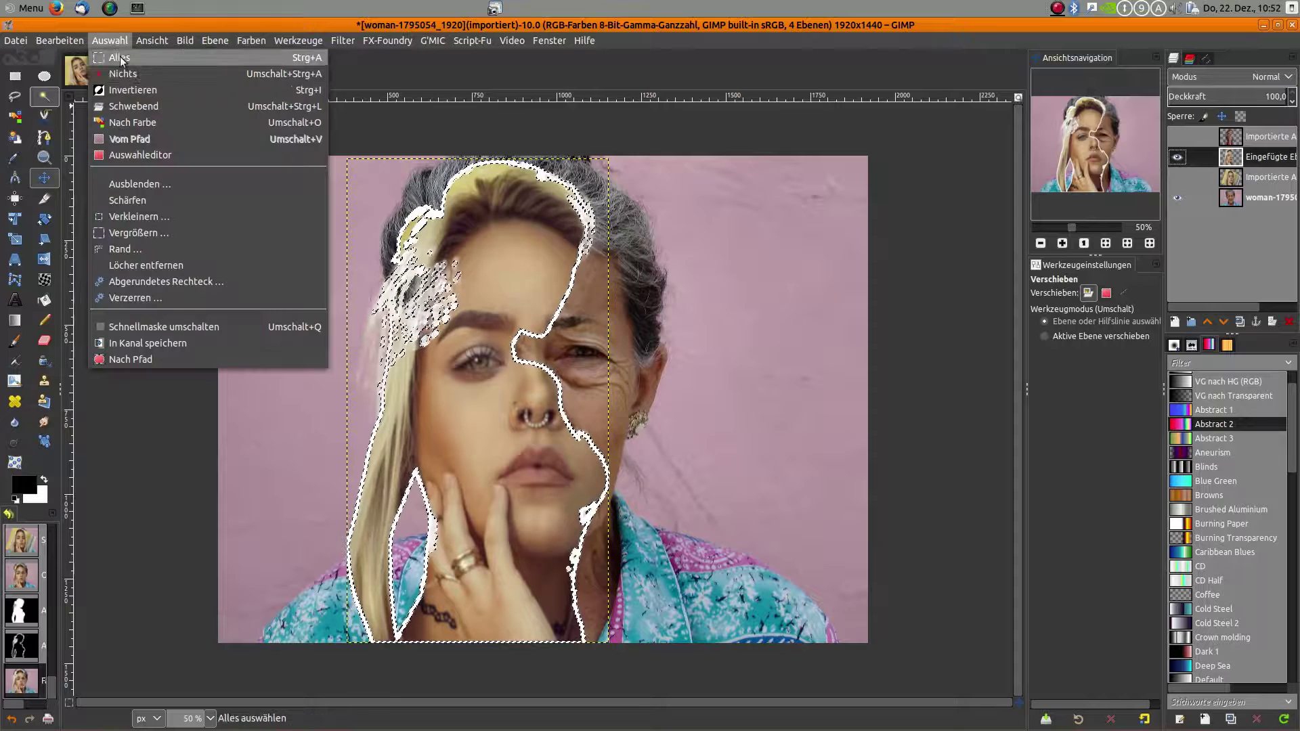
{"action": "left_click", "coordinate": [130, 80]}
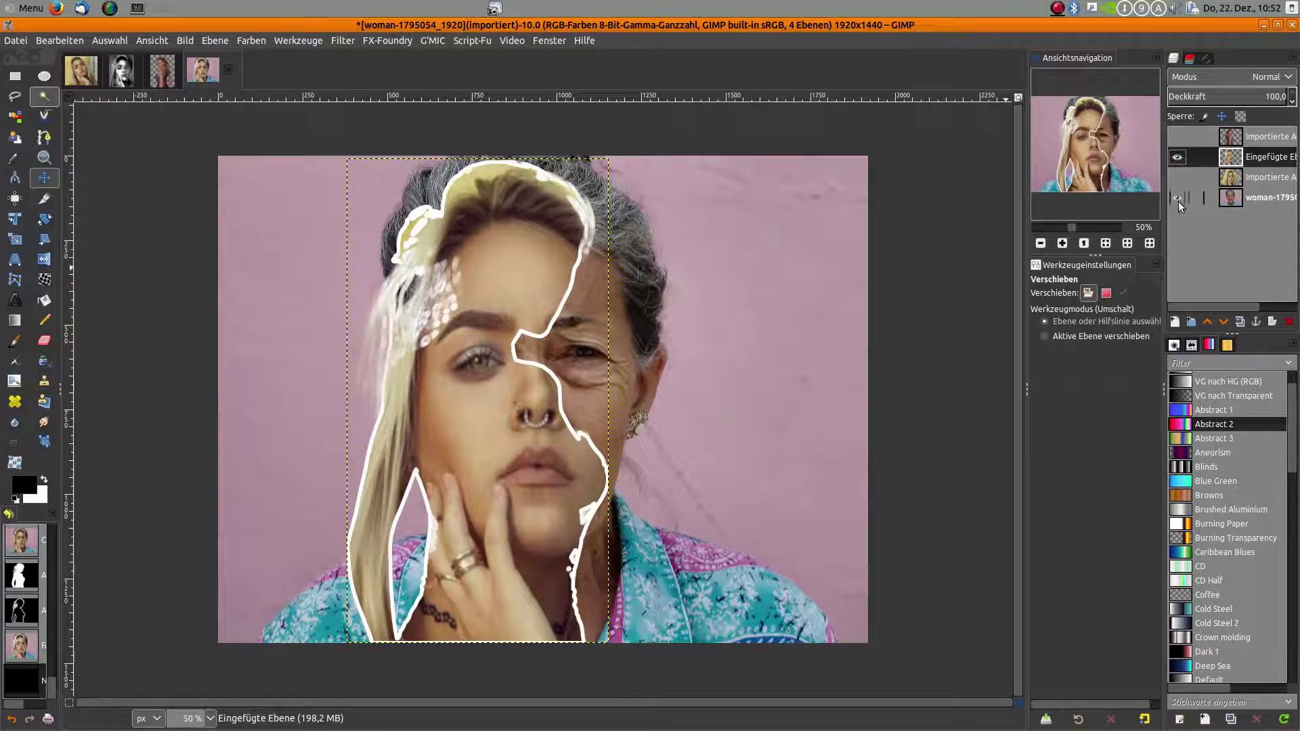
{"action": "key", "text": "Delete"}
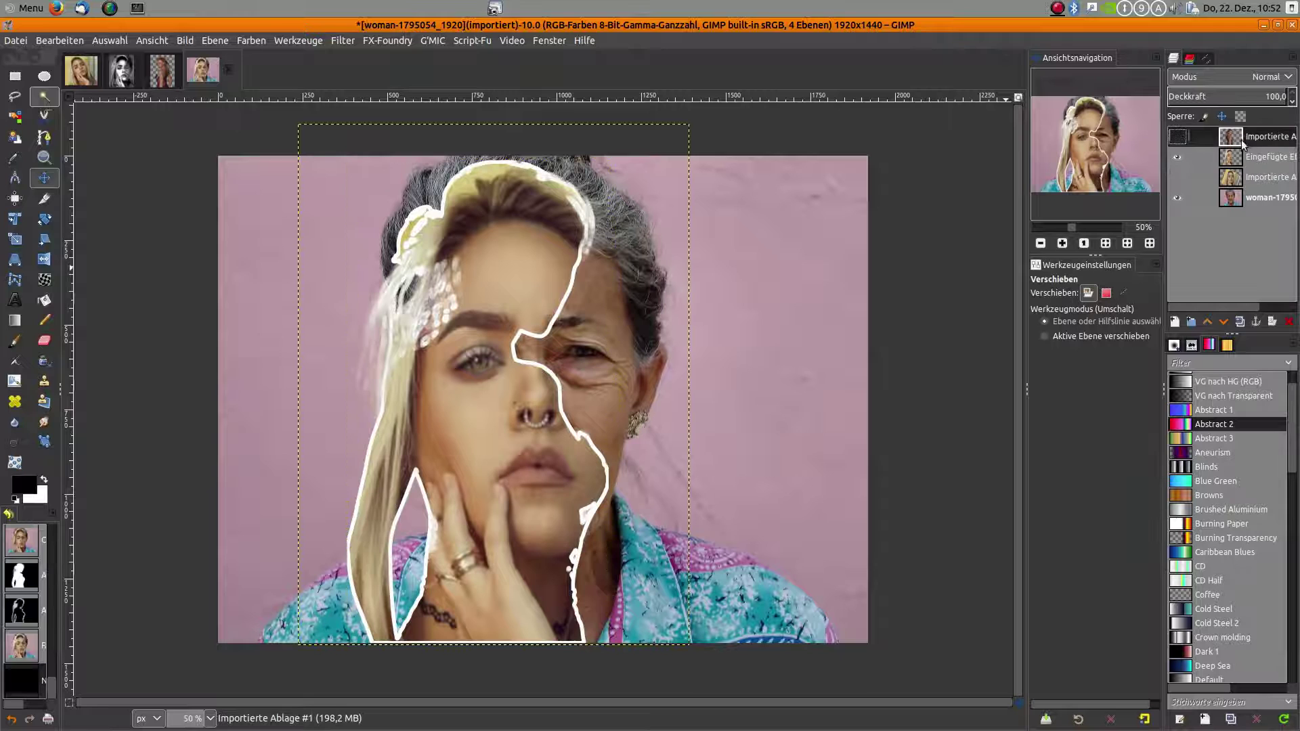
{"action": "left_click", "coordinate": [1248, 160]}
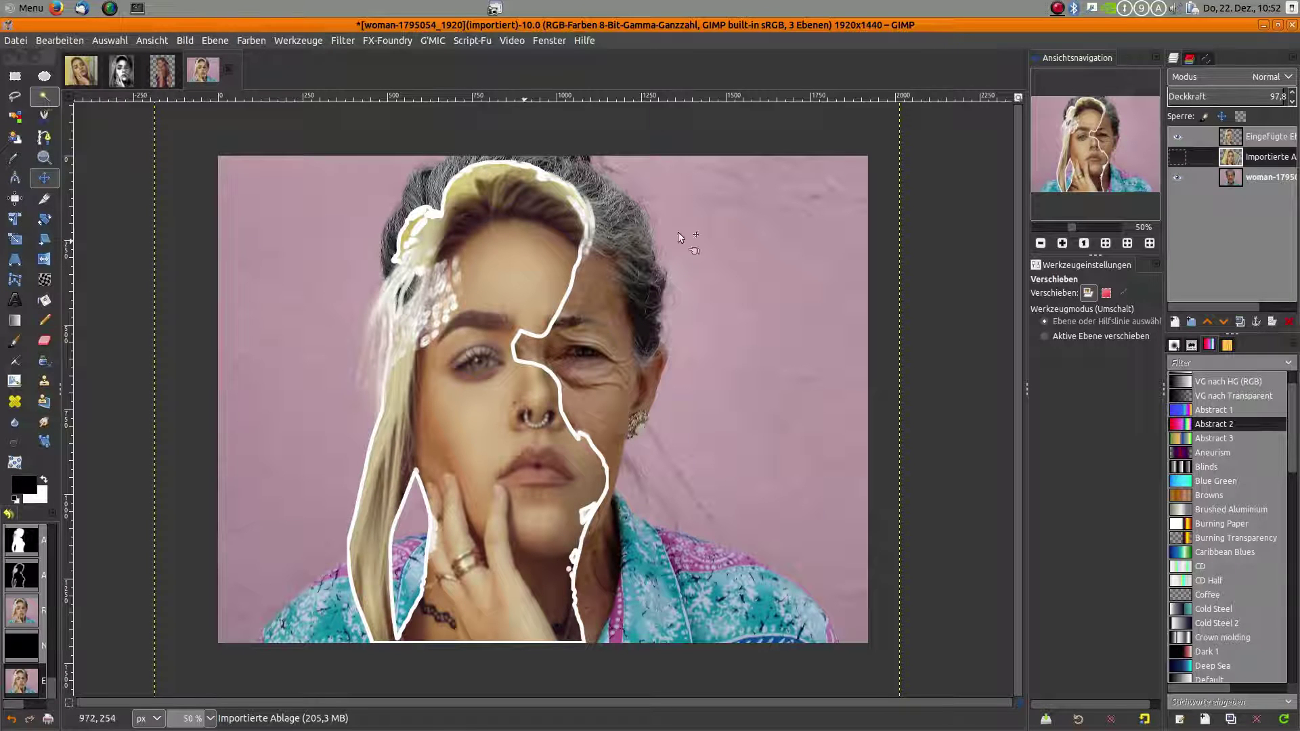
Step: Open Saturation on the Eingefügte Ebene layer, preview scale 0, then reset it
{"action": "left_click", "coordinate": [1234, 138]}
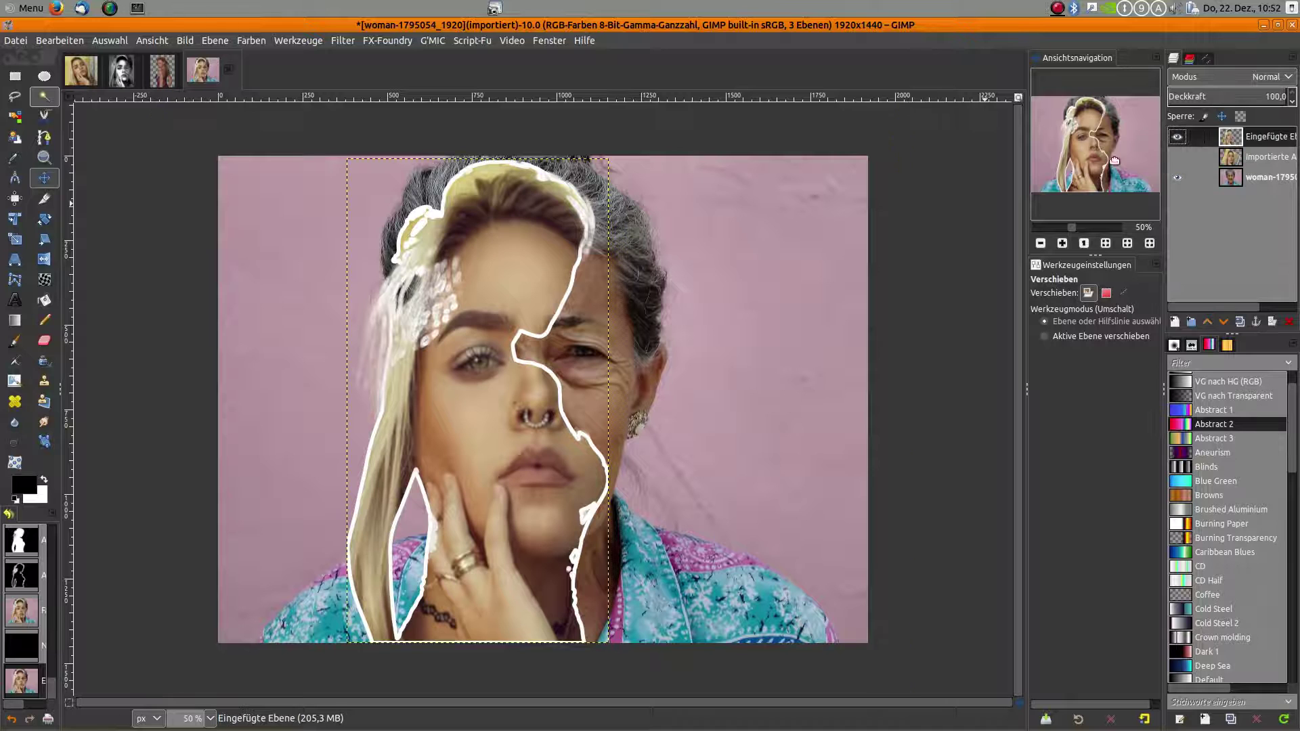
{"action": "left_click", "coordinate": [249, 41]}
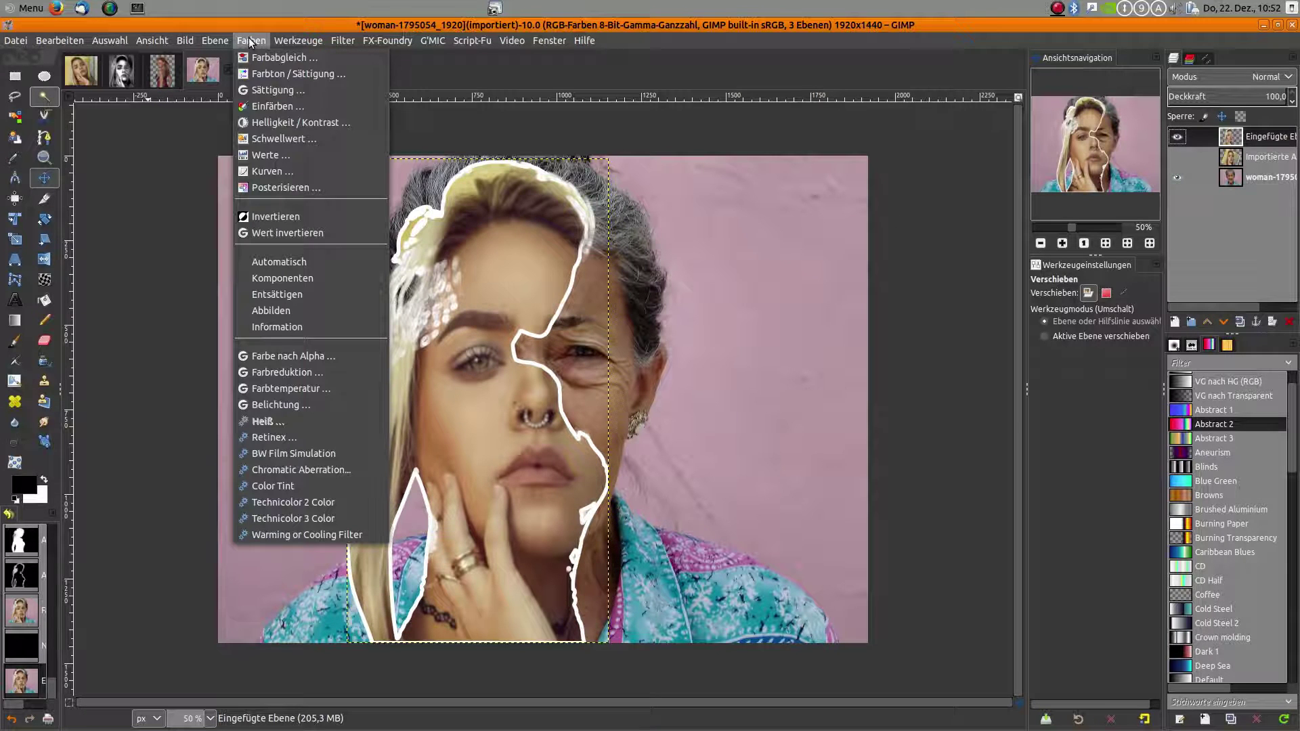
{"action": "left_click", "coordinate": [284, 90]}
{"action": "left_click_drag", "start_coordinate": [203, 316], "coordinate": [129, 316]}
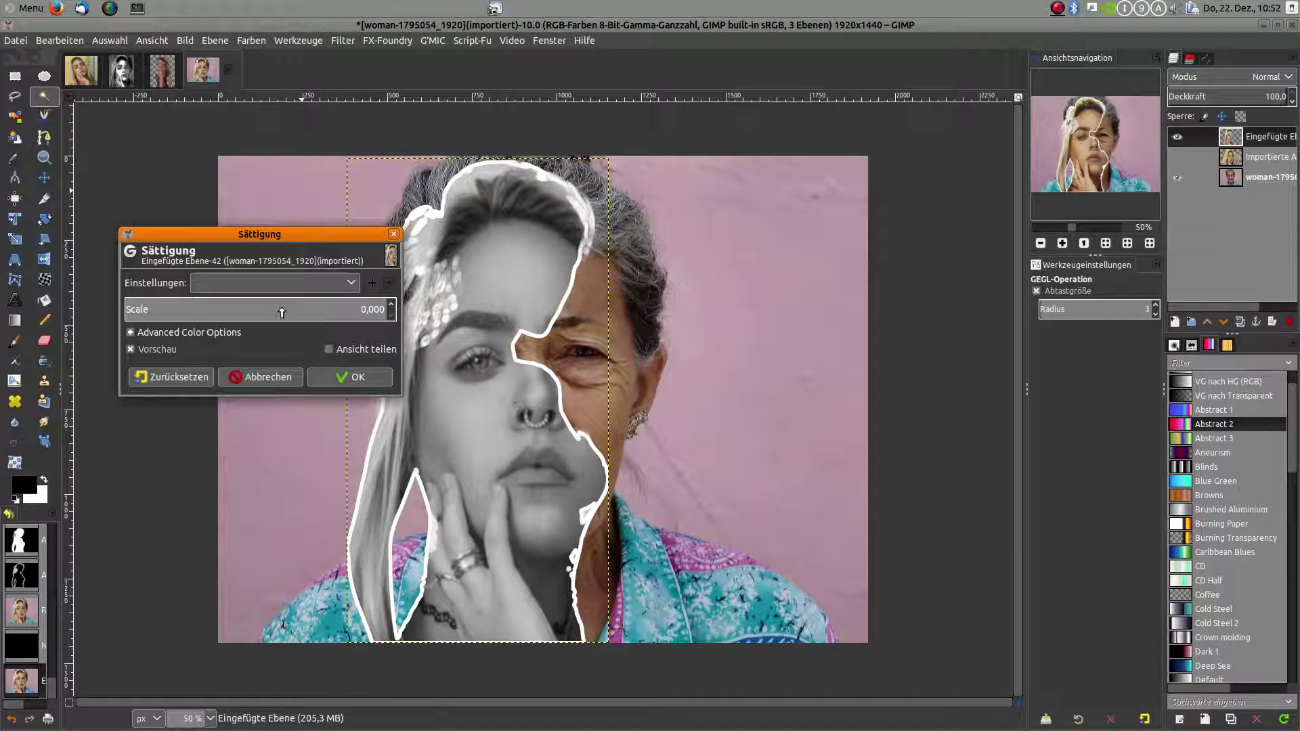
{"action": "left_click", "coordinate": [173, 377]}
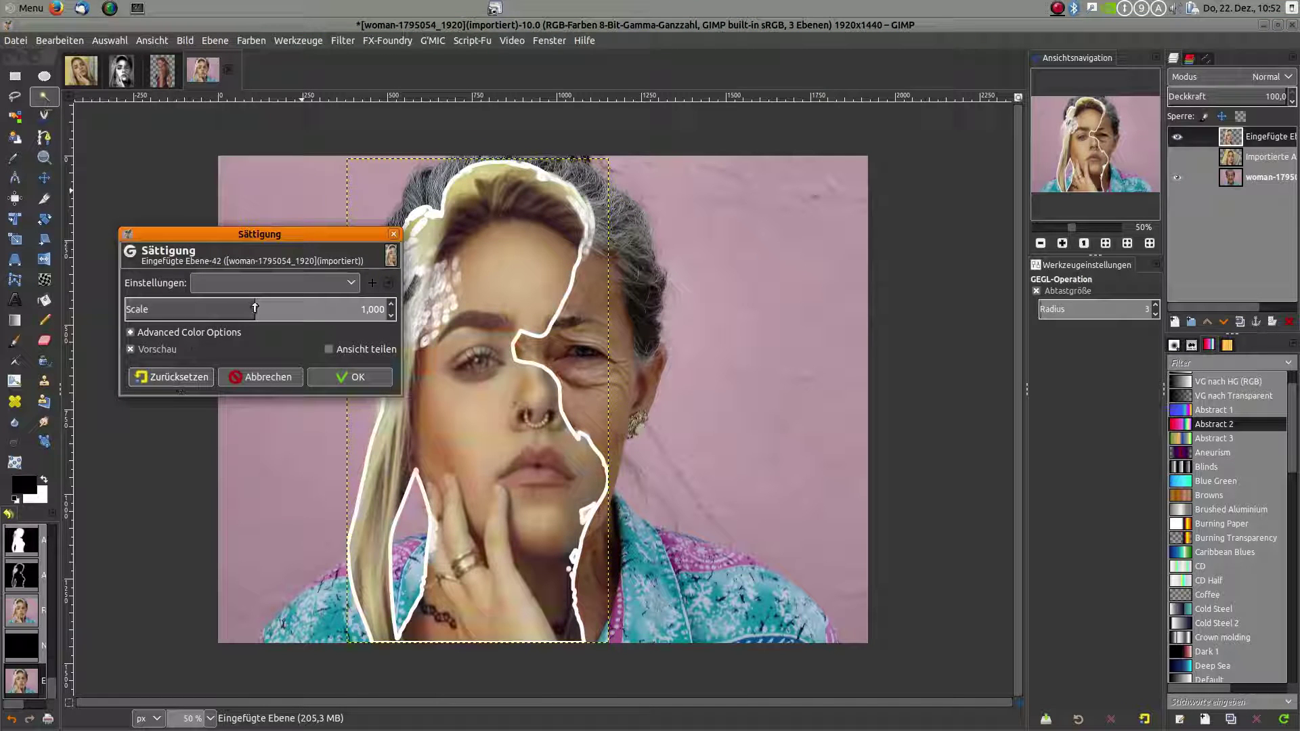
Step: Apply zero saturation to the young face, then set Levels input black 34 and white 245
{"action": "left_click", "coordinate": [363, 380]}
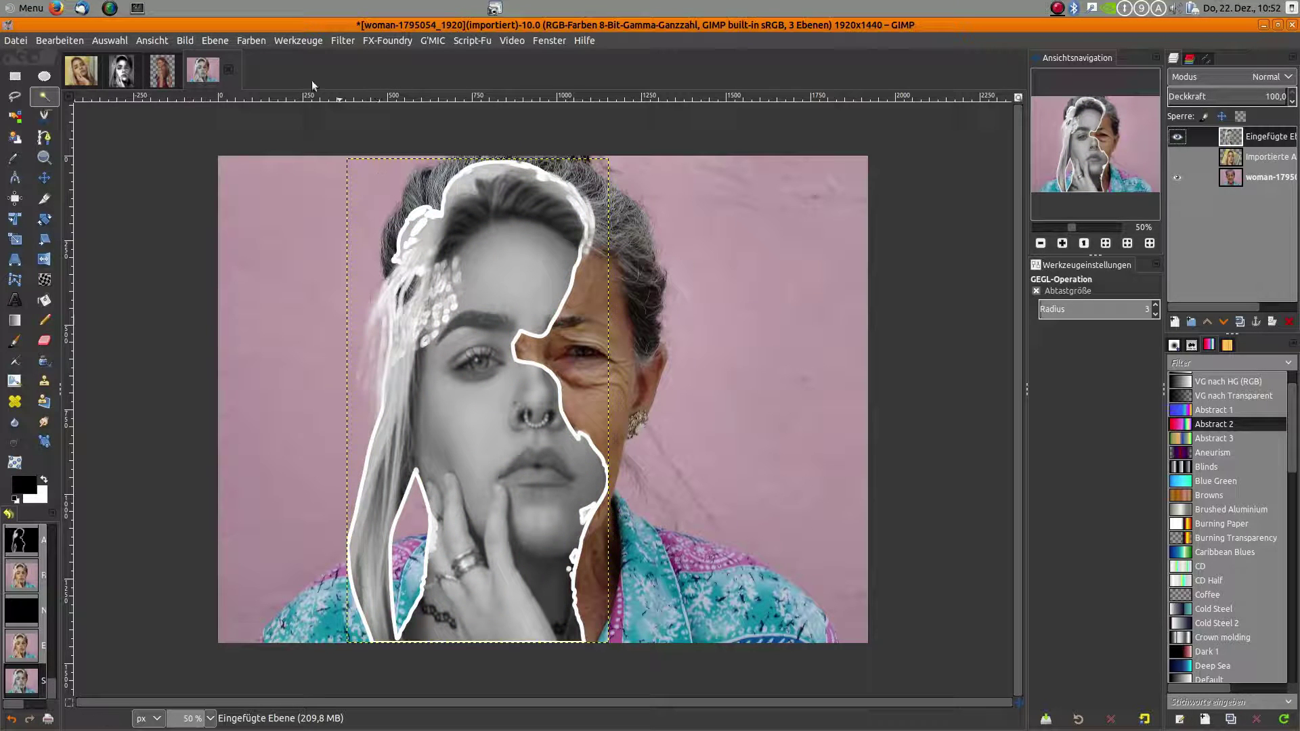
{"action": "left_click", "coordinate": [252, 41]}
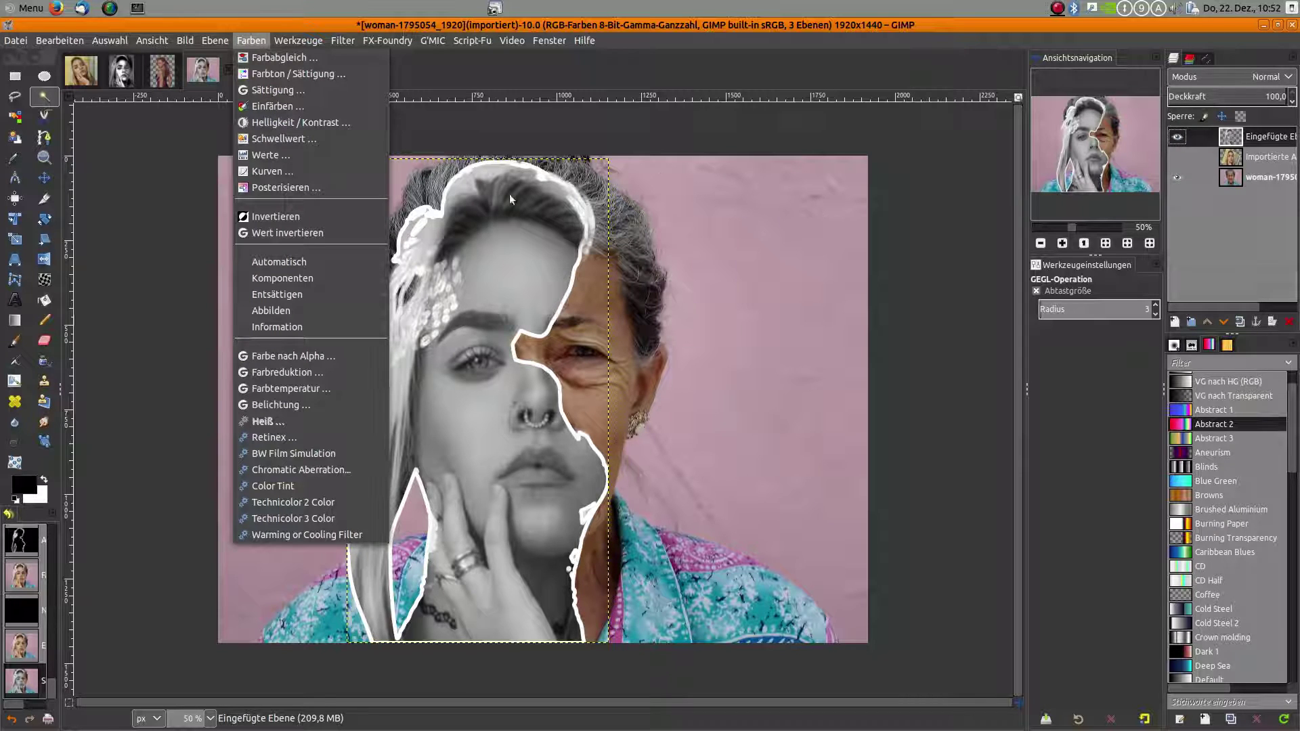
{"action": "left_click", "coordinate": [264, 156]}
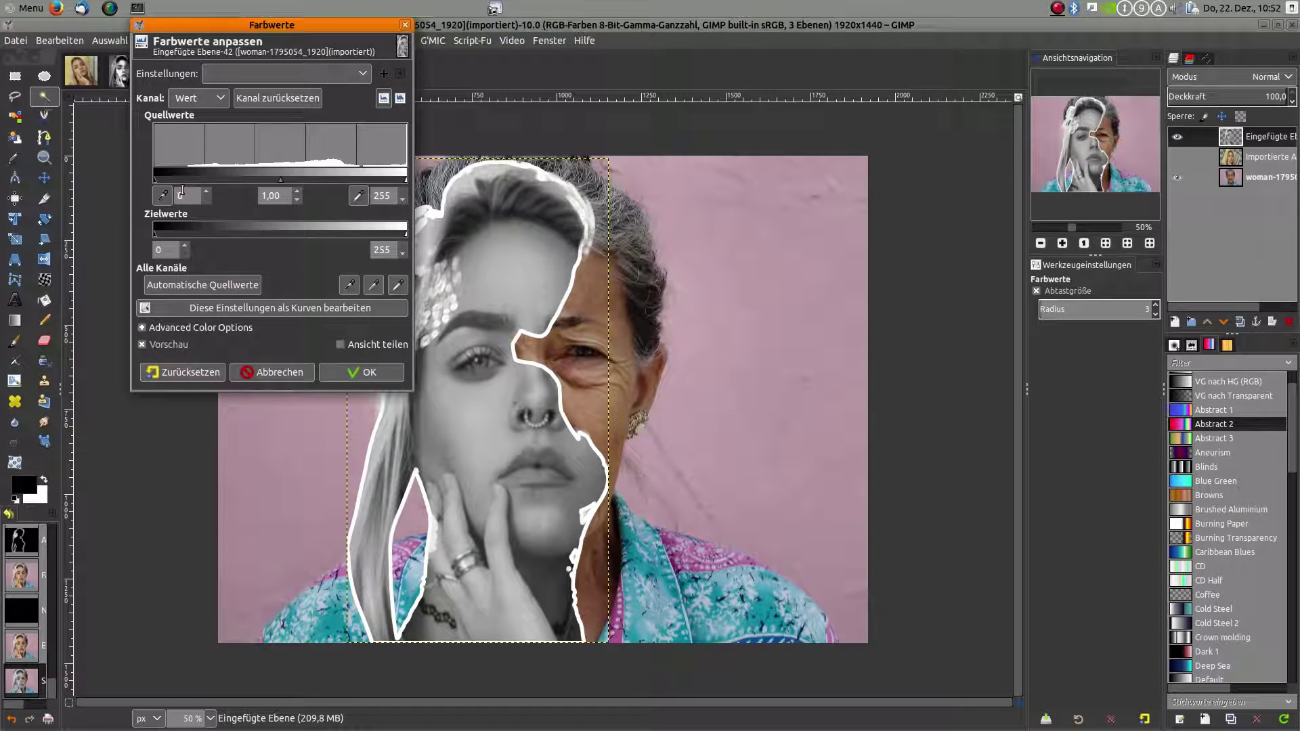
{"action": "left_click_drag", "start_coordinate": [154, 180], "coordinate": [187, 178]}
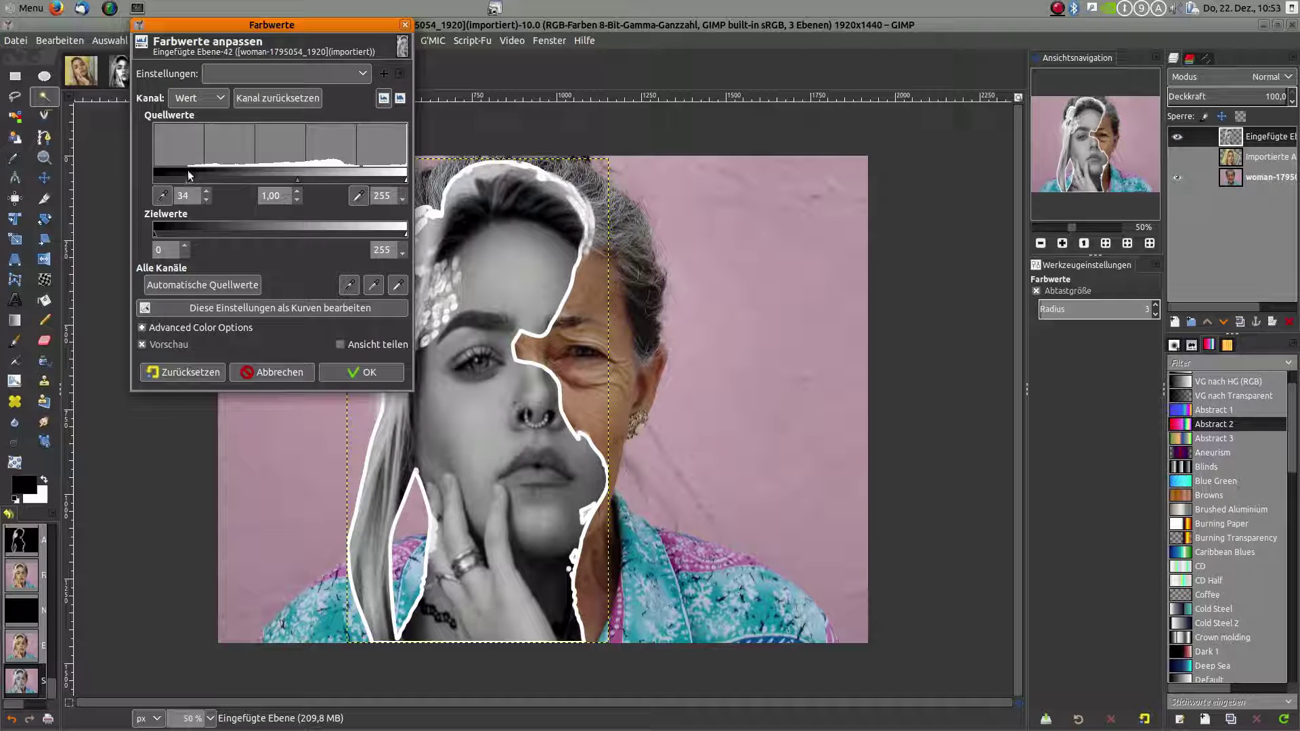
{"action": "mouse_move", "coordinate": [406, 180]}
{"action": "left_mouse_down"}
{"action": "mouse_move", "coordinate": [362, 180]}
{"action": "mouse_move", "coordinate": [386, 181]}
{"action": "left_mouse_up"}
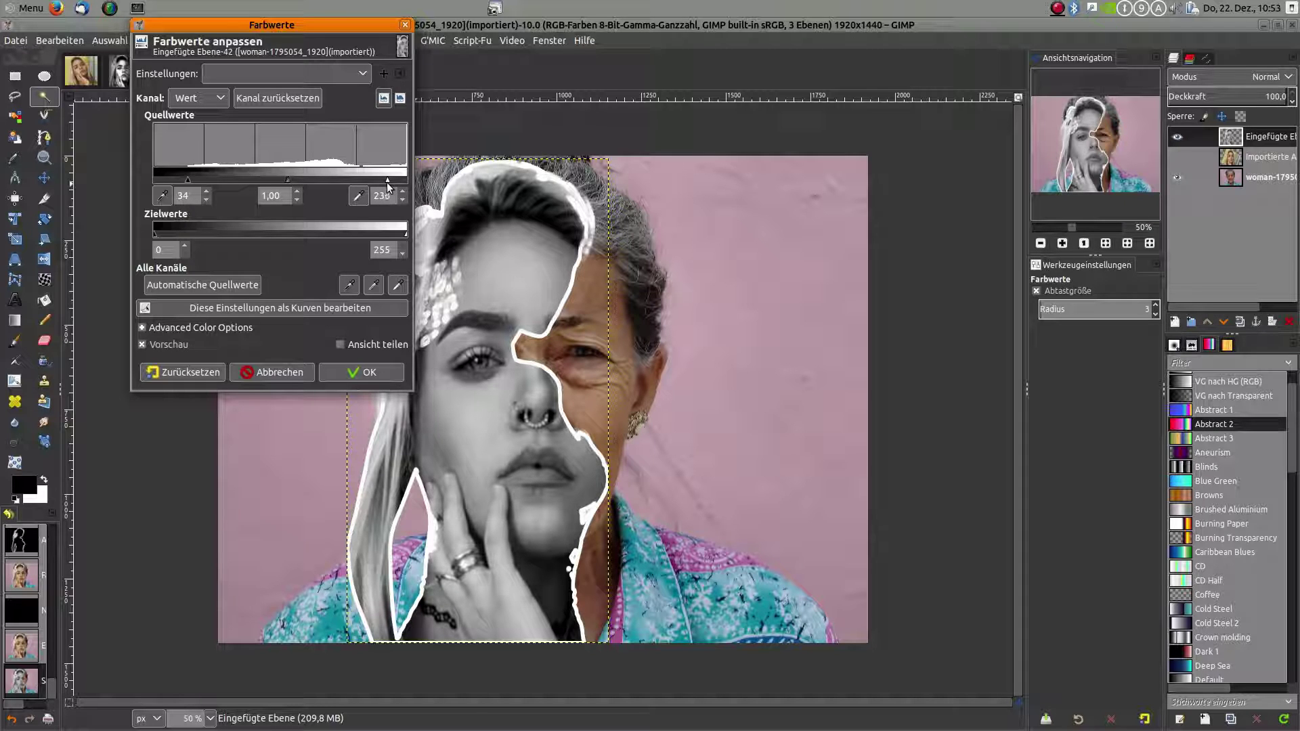
{"action": "left_click", "coordinate": [371, 371]}
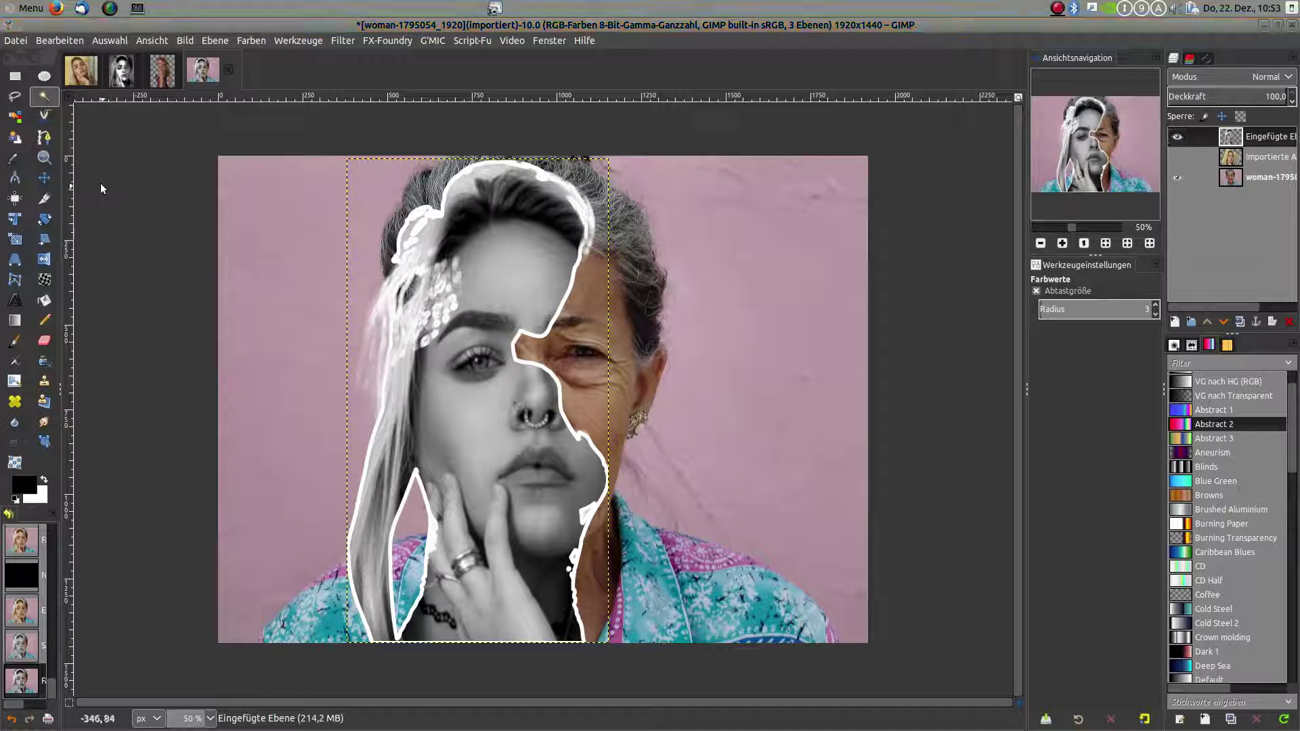
Step: Add a new top layer 'Sichtbar' merging the visible composite via New from Visible
{"action": "left_click", "coordinate": [42, 206]}
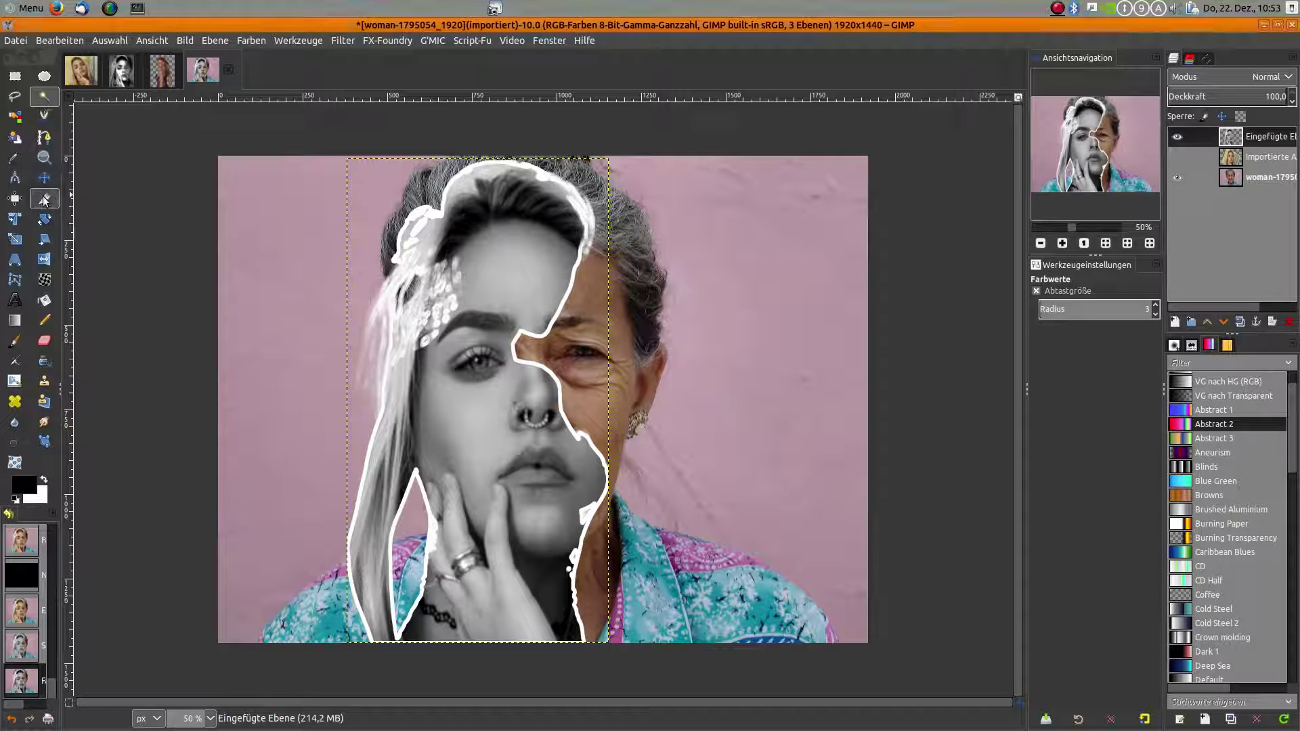
{"action": "right_click", "coordinate": [1229, 254]}
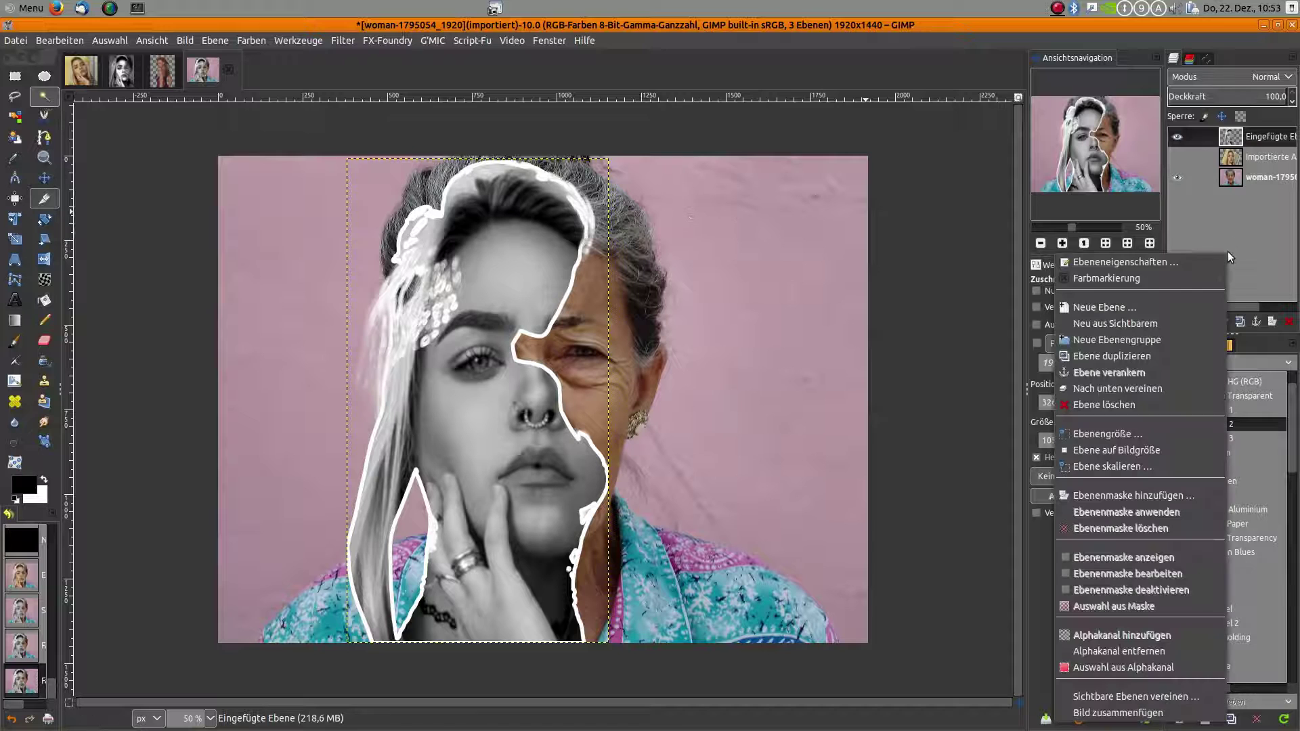
{"action": "left_click", "coordinate": [1175, 323]}
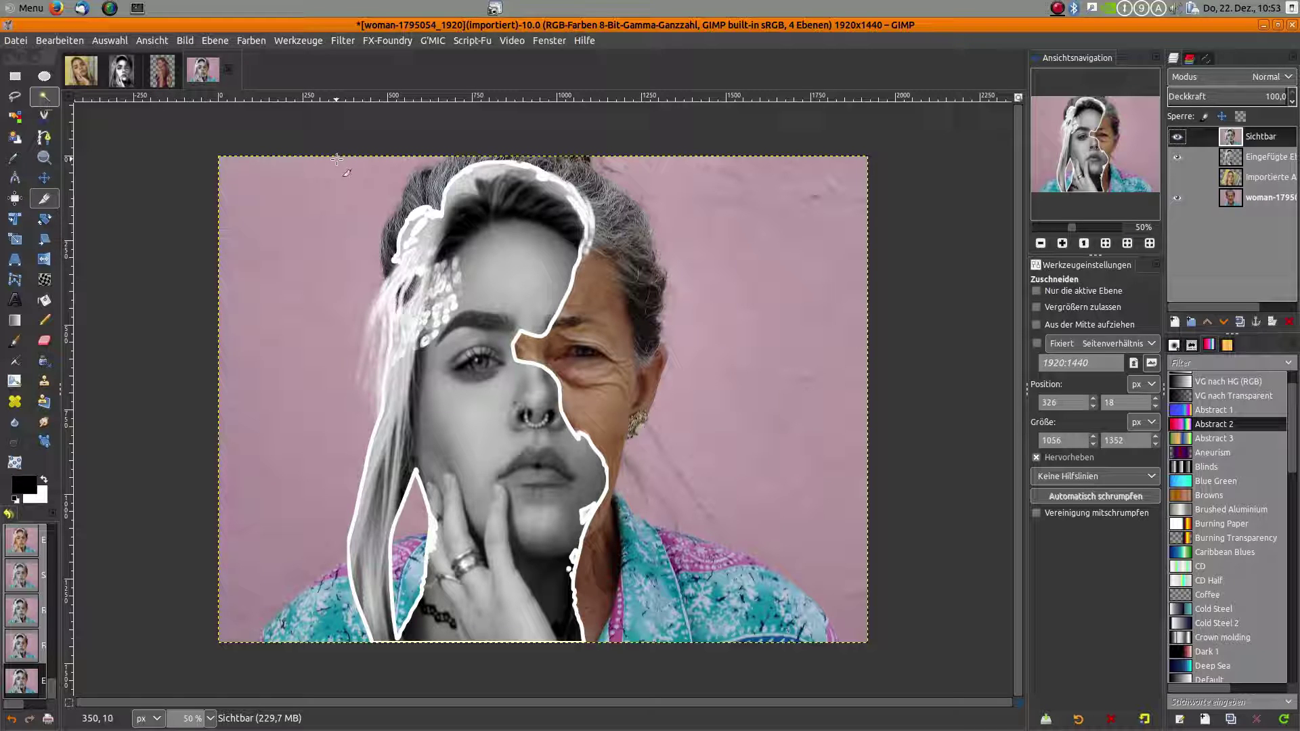
Step: Try a portrait crop around the face, then undo it to keep the full 1920×1440 canvas
{"action": "mouse_move", "coordinate": [336, 159]}
{"action": "left_mouse_down"}
{"action": "mouse_move", "coordinate": [587, 636]}
{"action": "mouse_move", "coordinate": [707, 645]}
{"action": "left_mouse_up"}
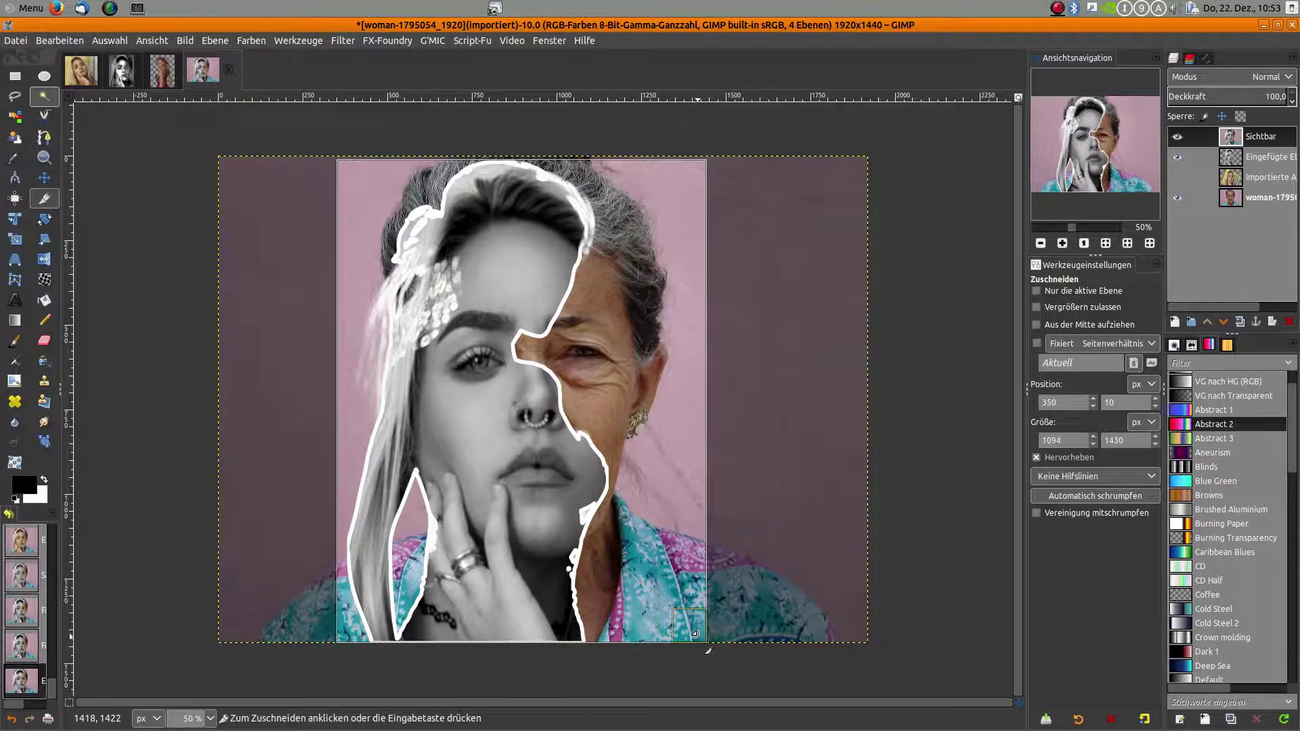
{"action": "left_click", "coordinate": [698, 637]}
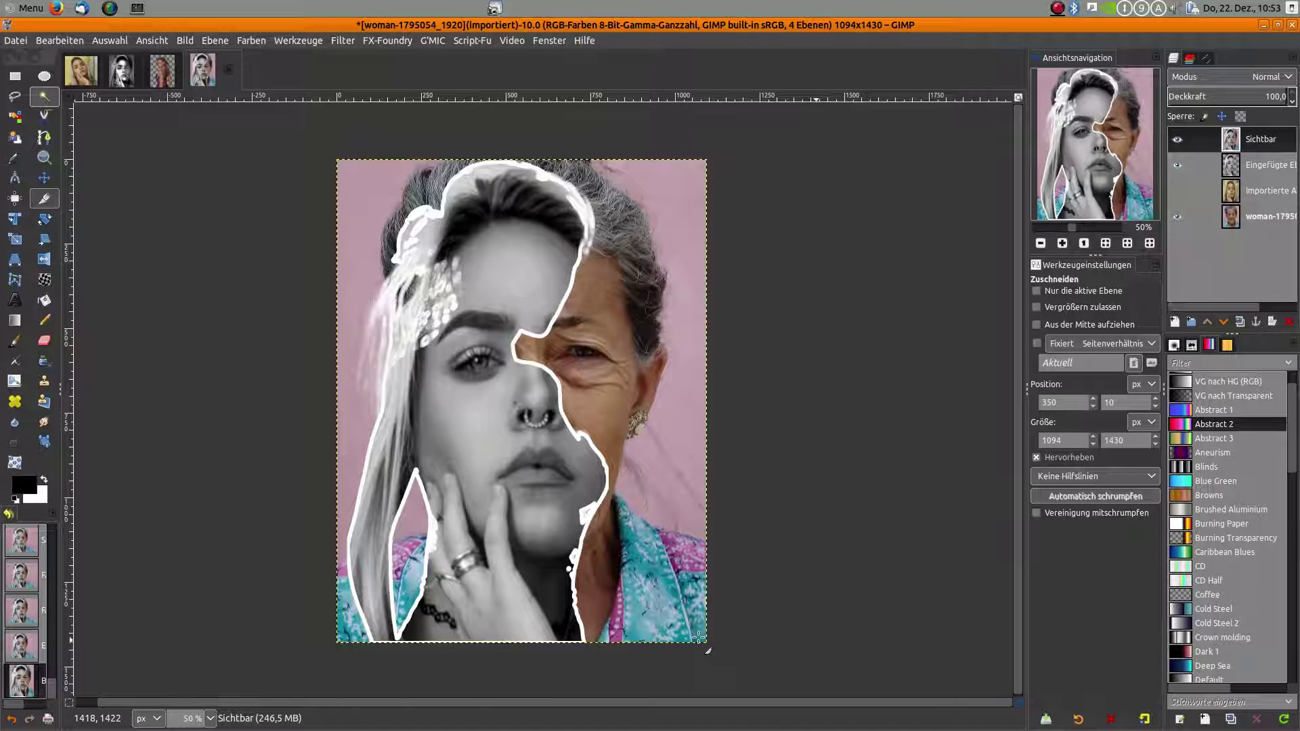
{"action": "key", "text": "ctrl+z"}
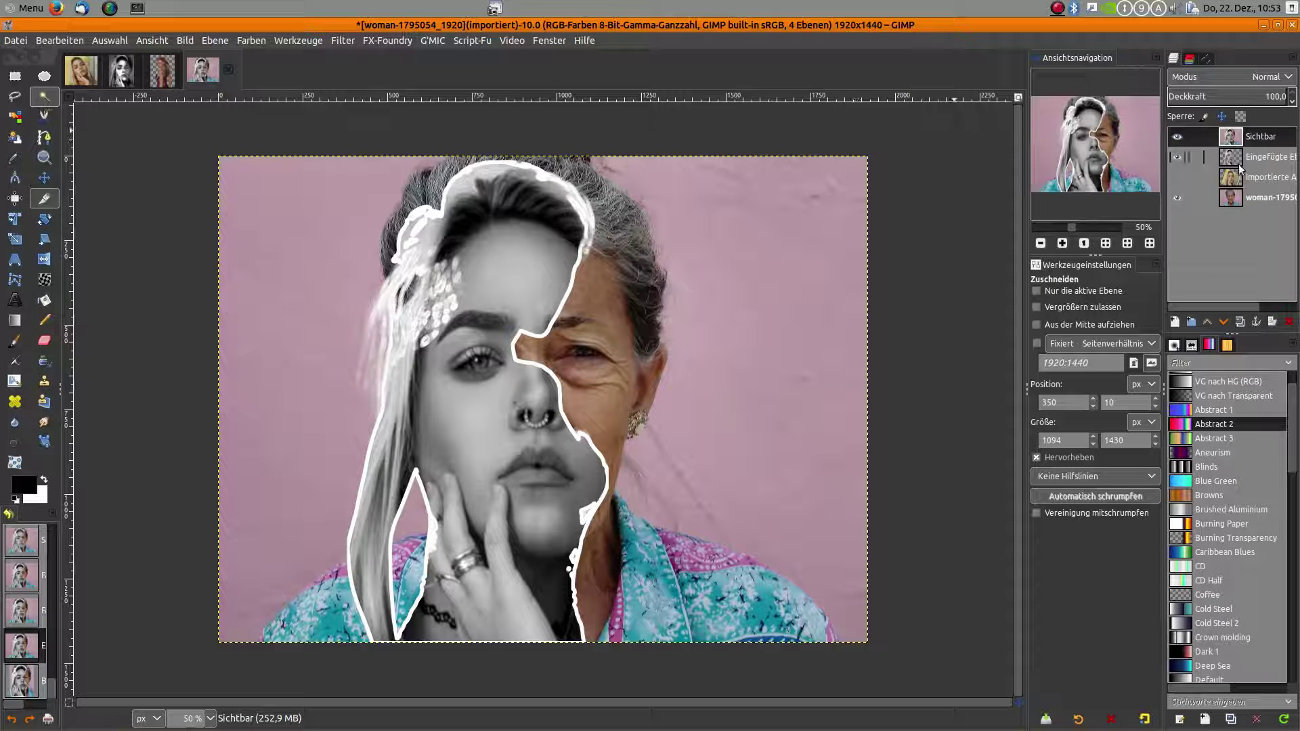
Step: On the original woman photo layer, erase background beside the hair with a 253 px eraser
{"action": "left_click", "coordinate": [1237, 201]}
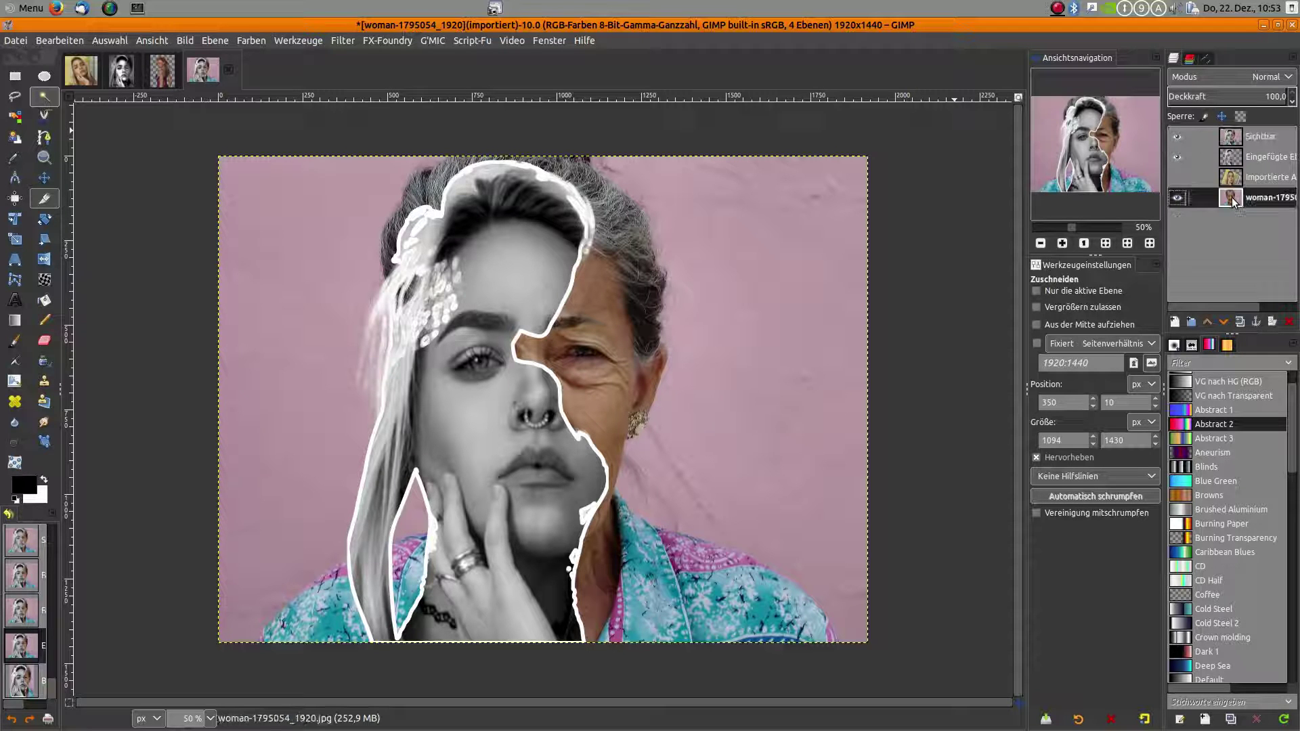
{"action": "left_click", "coordinate": [46, 343]}
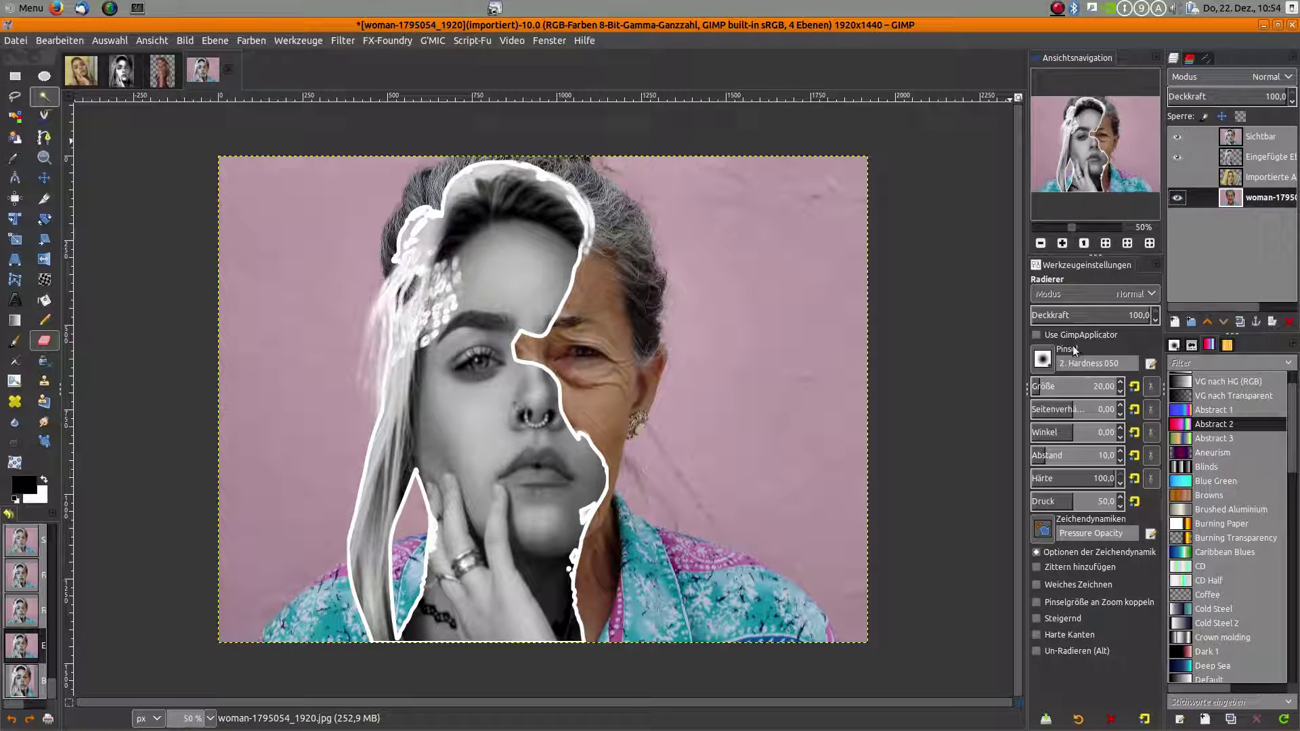
{"action": "left_click", "coordinate": [1068, 386]}
{"action": "left_click_drag", "start_coordinate": [416, 167], "coordinate": [433, 193]}
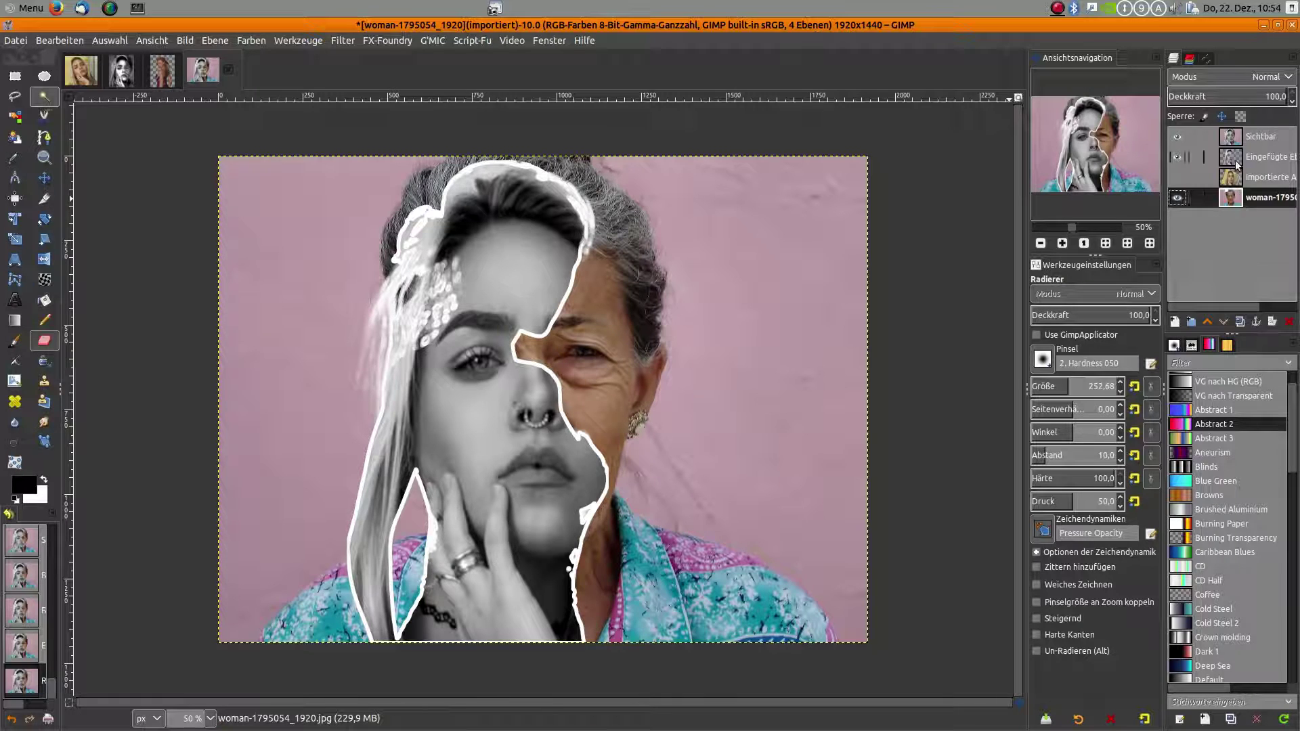
Step: Delete the Sichtbar layer and add an alpha channel to the background photo layer
{"action": "left_click", "coordinate": [1240, 139]}
{"action": "left_click", "coordinate": [1289, 323]}
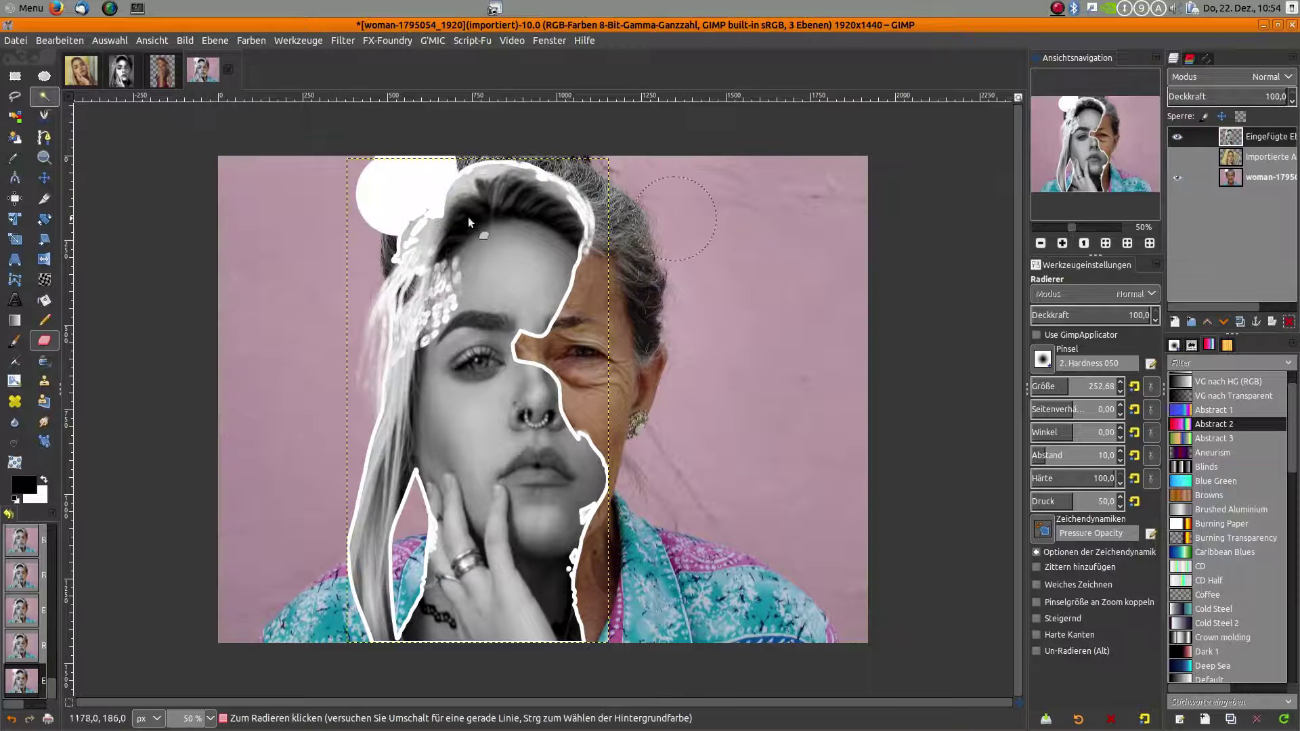
{"action": "right_click", "coordinate": [1246, 177]}
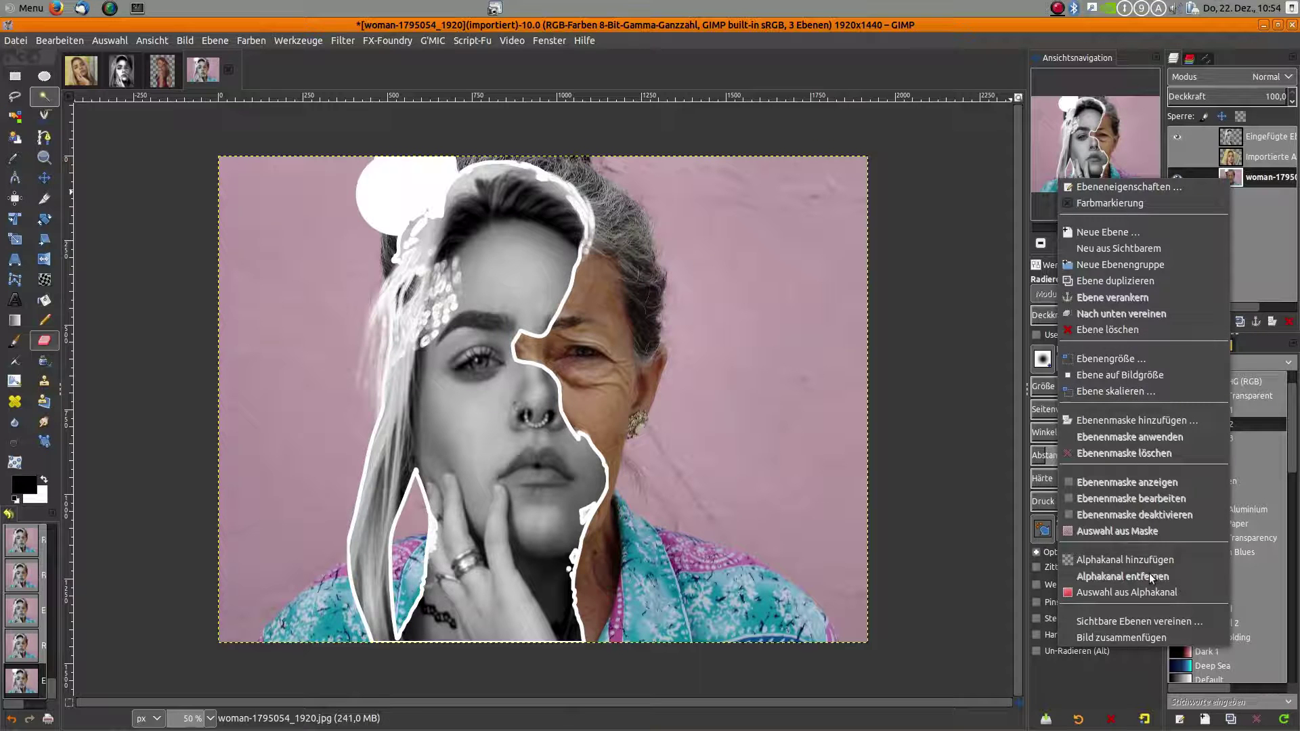
{"action": "left_click", "coordinate": [1137, 560]}
Step: Erase the white blob above the hair and the pink background left of it
{"action": "left_click_drag", "start_coordinate": [395, 161], "coordinate": [441, 163]}
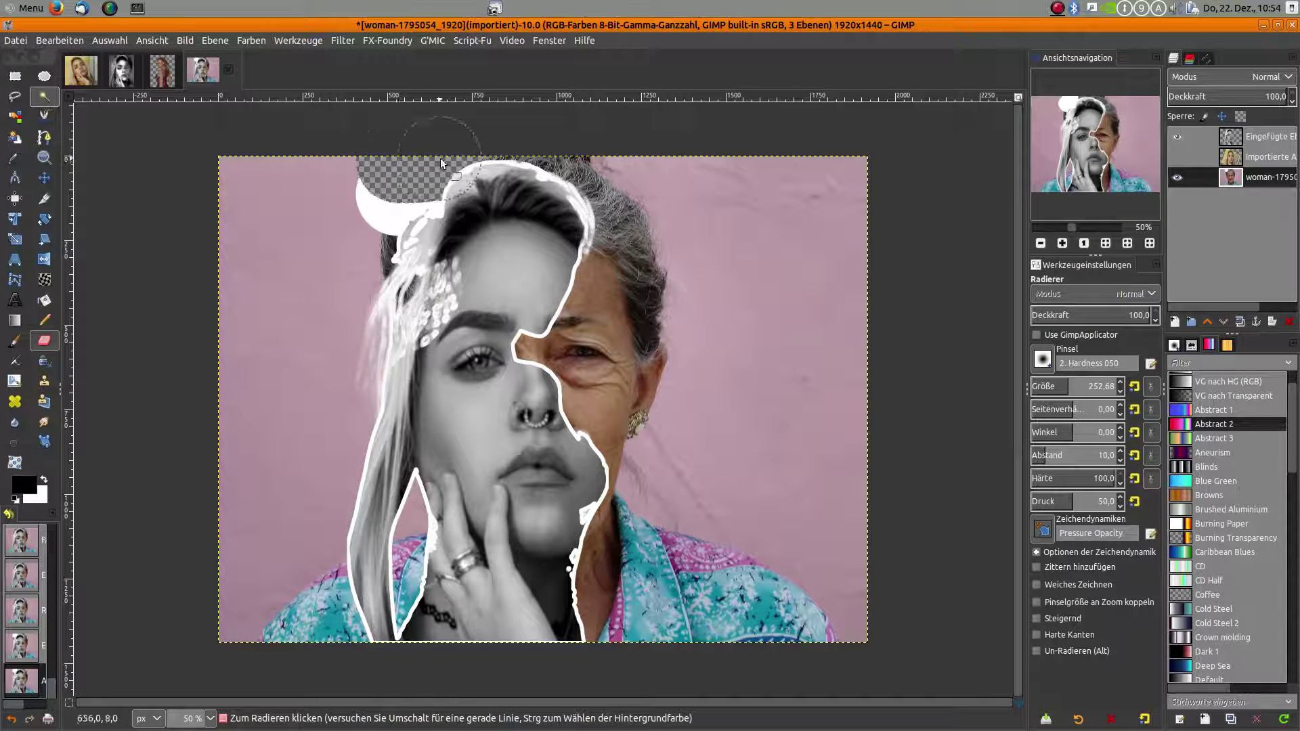
{"action": "mouse_move", "coordinate": [394, 217]}
{"action": "left_mouse_down"}
{"action": "mouse_move", "coordinate": [309, 315]}
{"action": "mouse_move", "coordinate": [344, 459]}
{"action": "mouse_move", "coordinate": [338, 620]}
{"action": "mouse_move", "coordinate": [271, 630]}
{"action": "mouse_move", "coordinate": [288, 595]}
{"action": "mouse_move", "coordinate": [269, 424]}
{"action": "mouse_move", "coordinate": [251, 406]}
{"action": "left_mouse_up"}
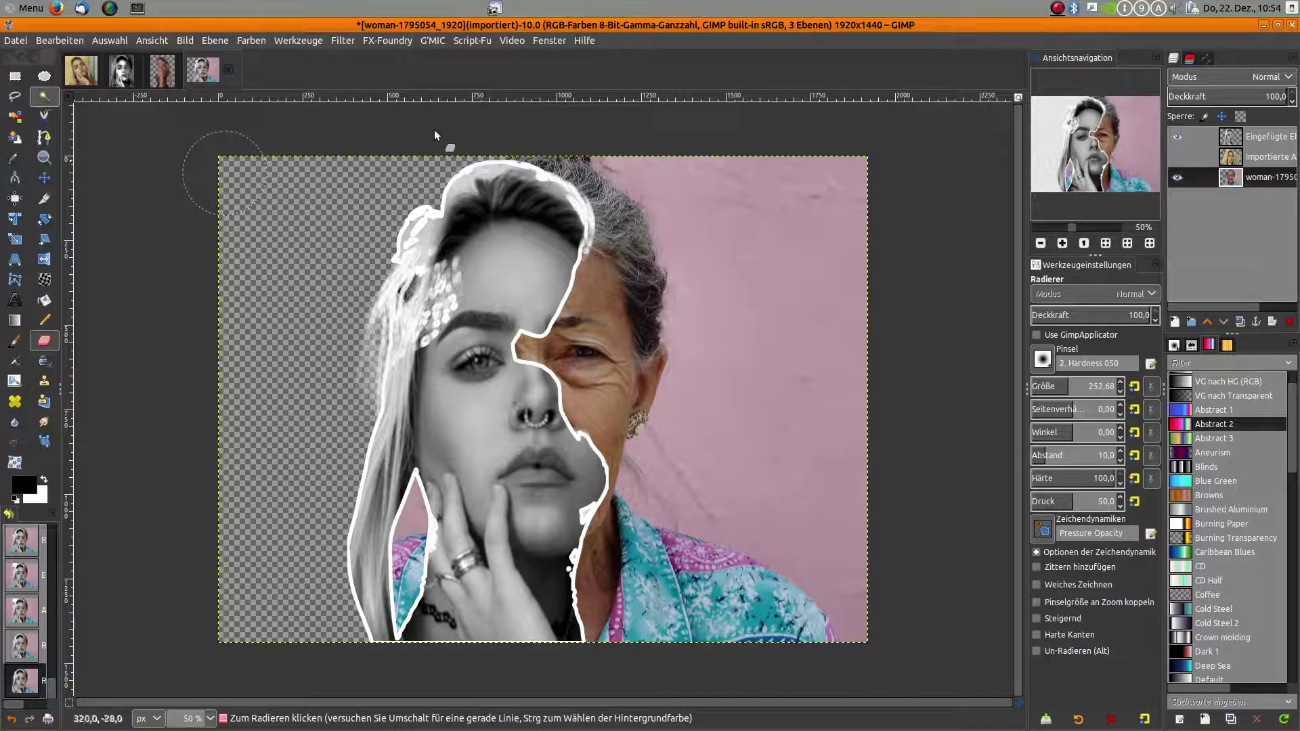
{"action": "left_click_drag", "start_coordinate": [634, 125], "coordinate": [672, 124]}
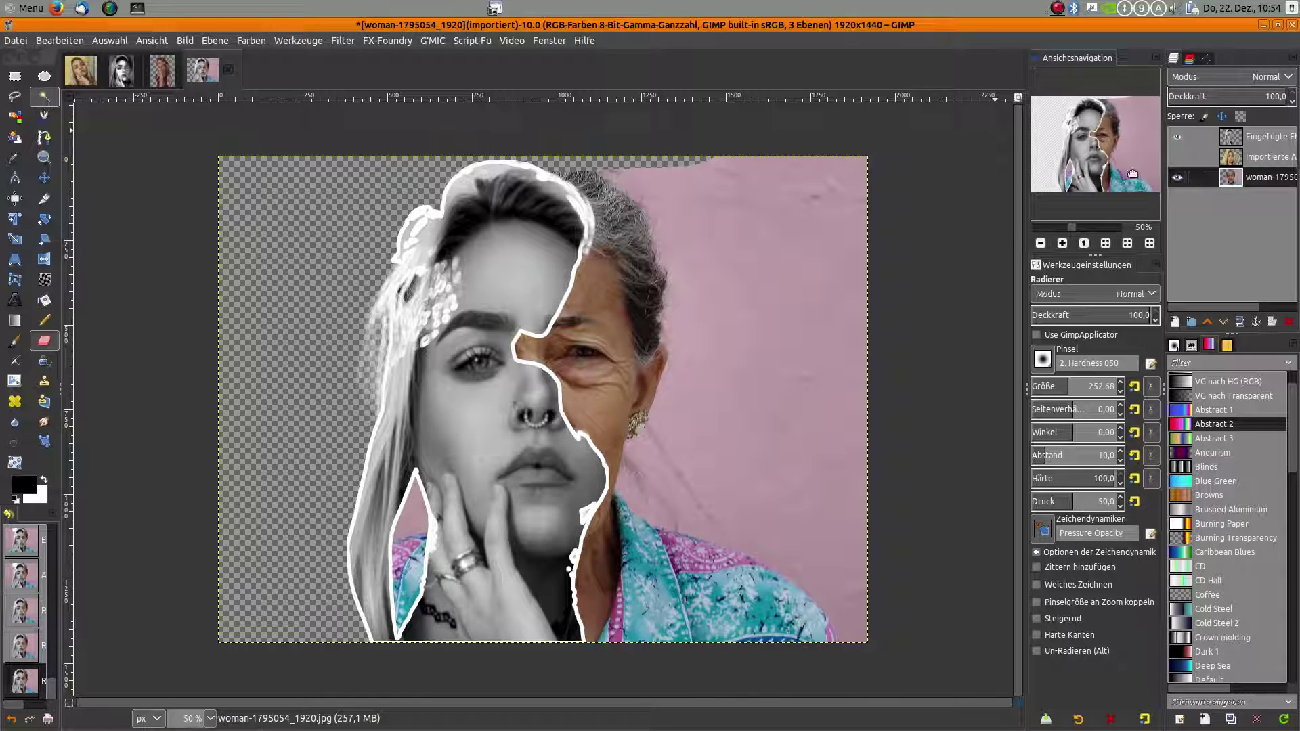
{"action": "key", "text": "ctrl+z"}
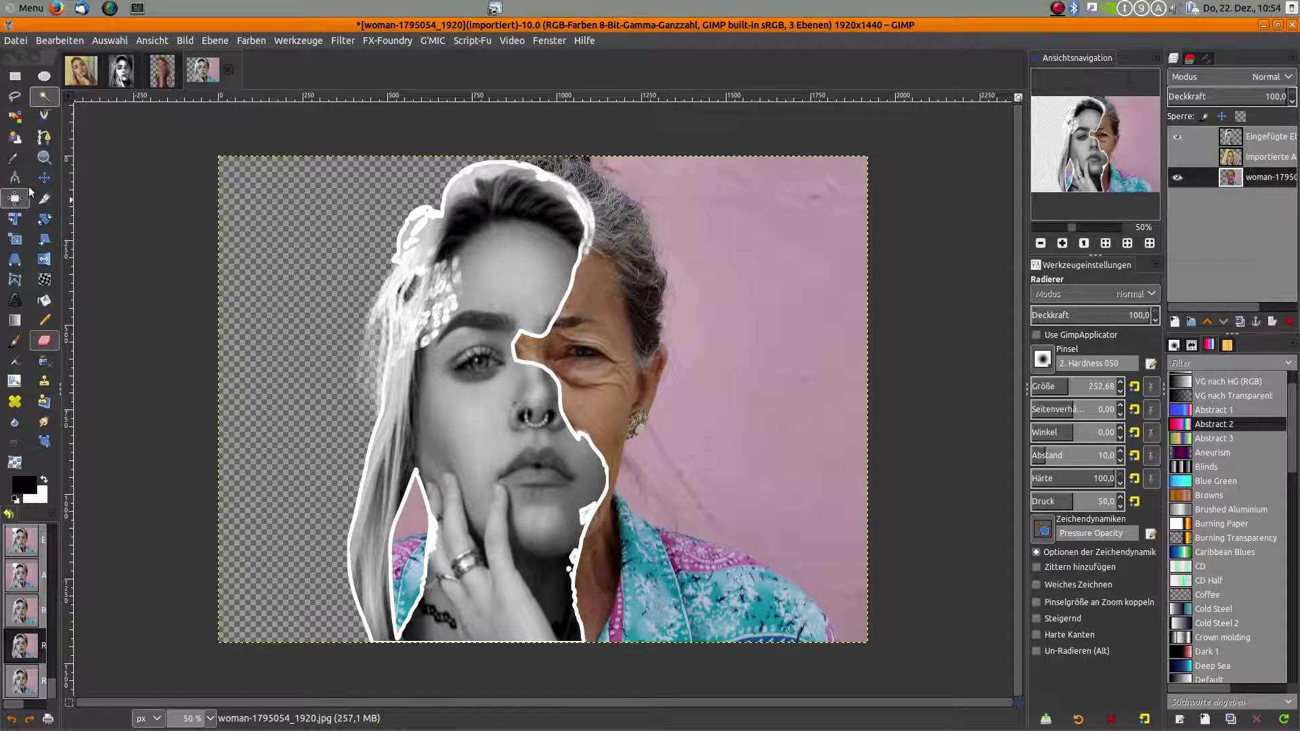
Step: Crop the canvas to a 1288×1432 portrait framing the face, with the top edge raised slightly
{"action": "left_click", "coordinate": [48, 202]}
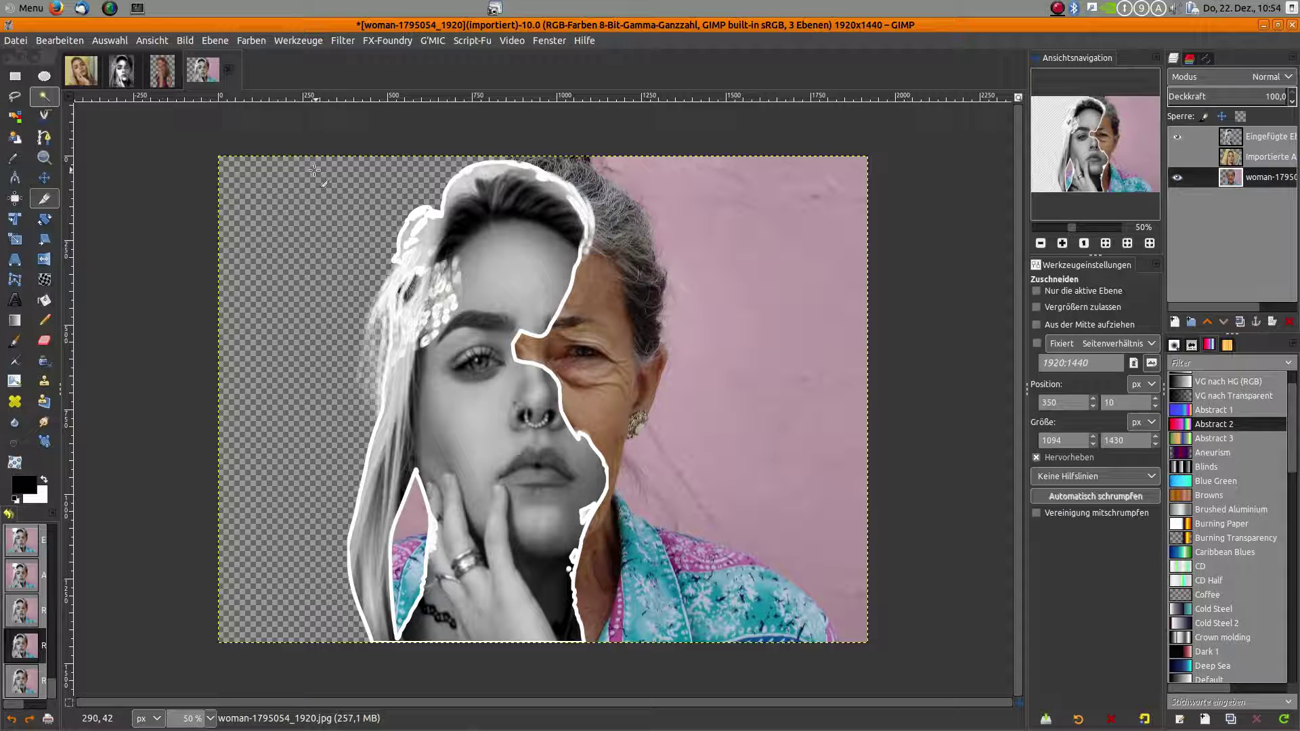
{"action": "mouse_move", "coordinate": [304, 170]}
{"action": "left_mouse_down"}
{"action": "mouse_move", "coordinate": [776, 603]}
{"action": "mouse_move", "coordinate": [741, 642]}
{"action": "left_mouse_up"}
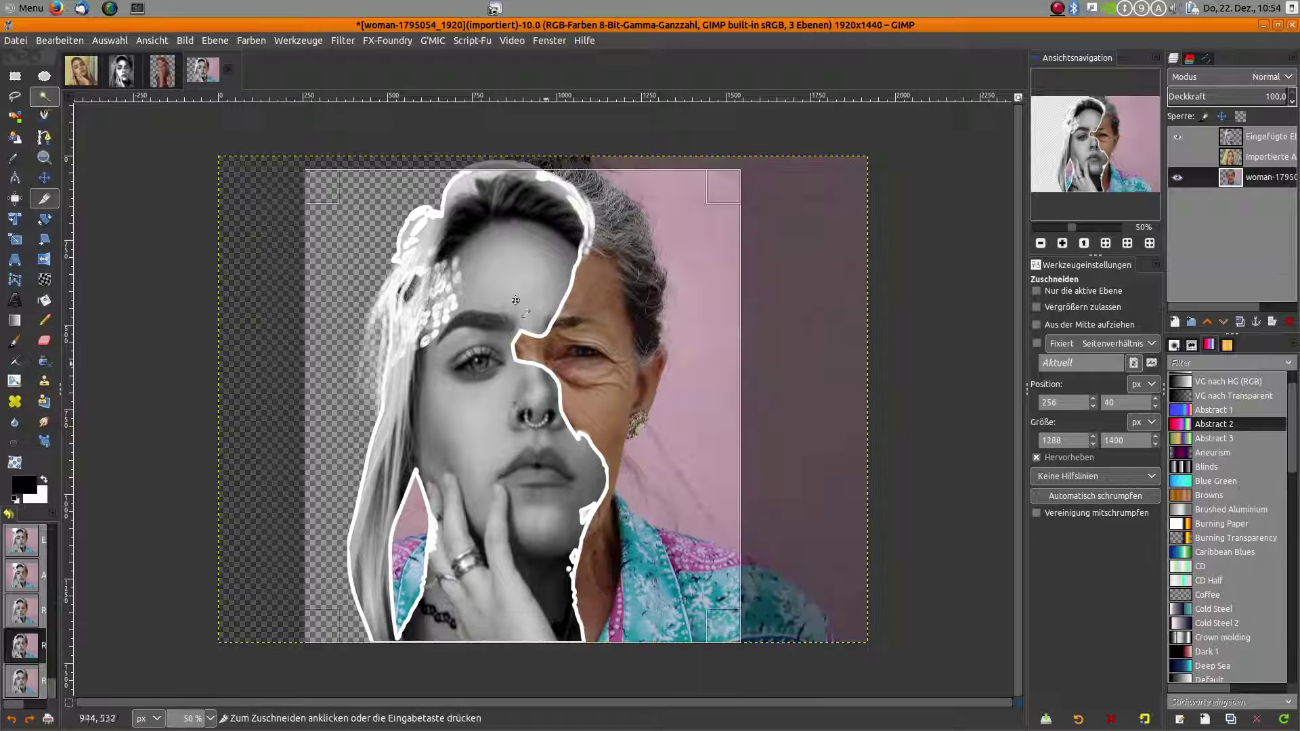
{"action": "left_click_drag", "start_coordinate": [515, 170], "coordinate": [514, 162]}
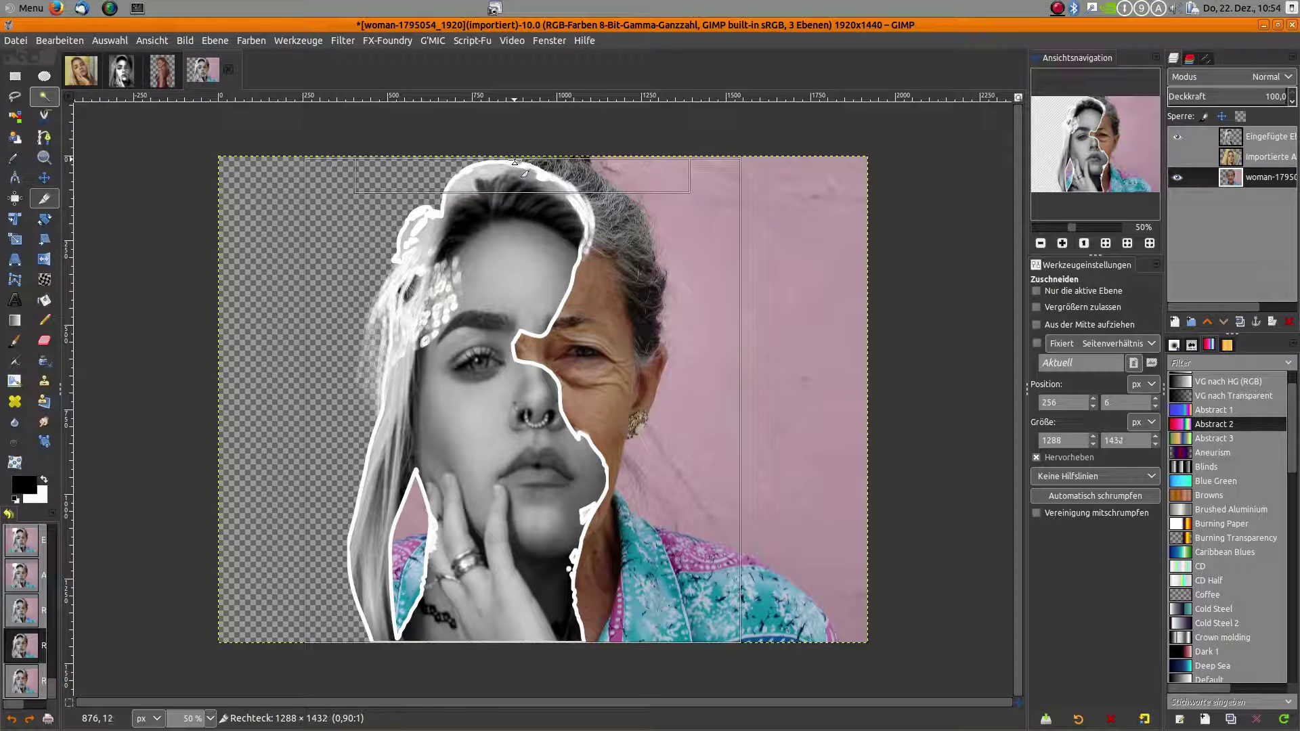
{"action": "left_click_drag", "start_coordinate": [515, 163], "coordinate": [515, 161]}
{"action": "left_click", "coordinate": [647, 210]}
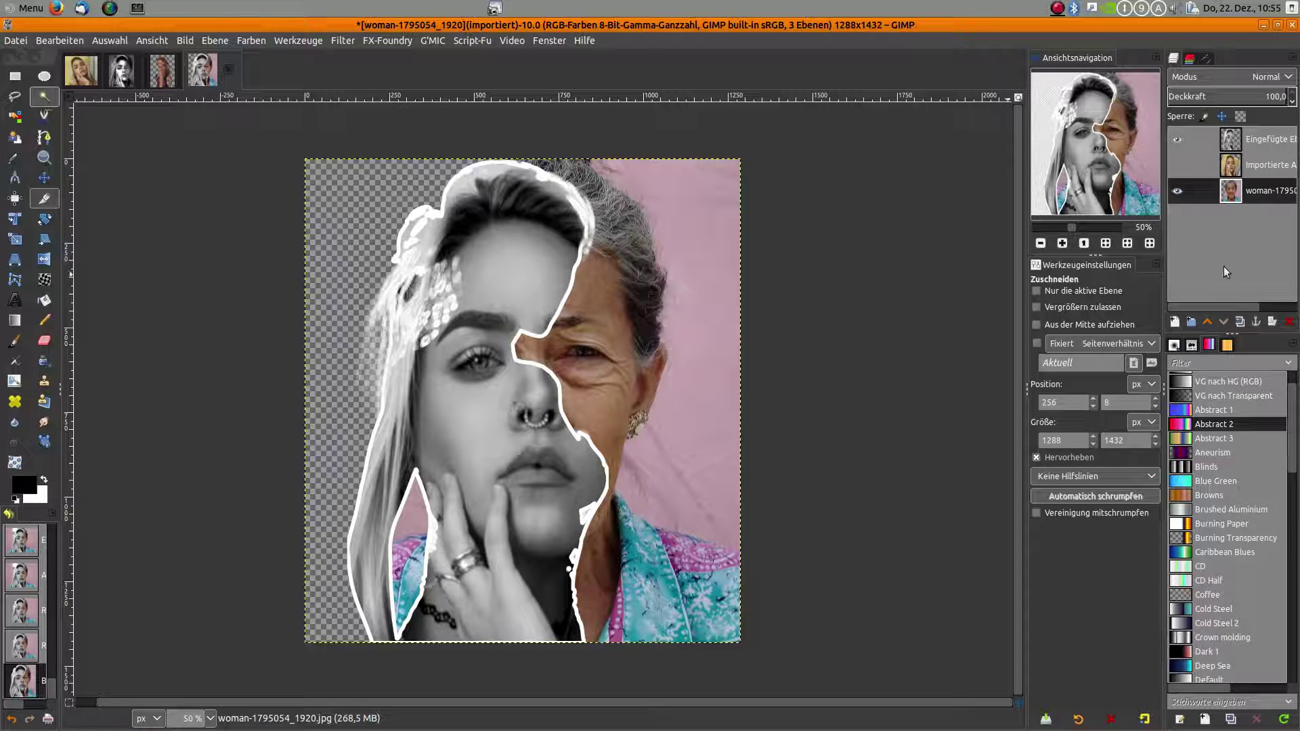
Step: Create a new transparent layer and move it to the top of the layer stack
{"action": "left_click", "coordinate": [1179, 324]}
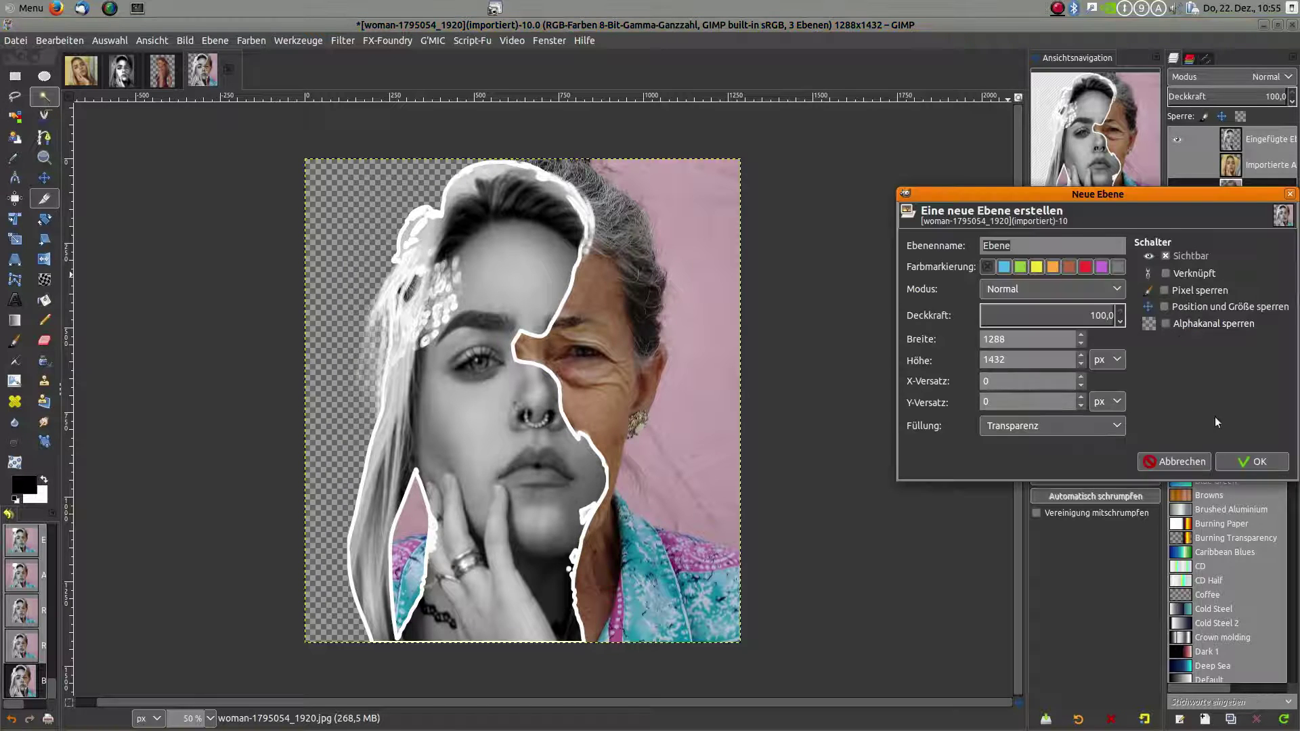
{"action": "left_click", "coordinate": [1249, 460]}
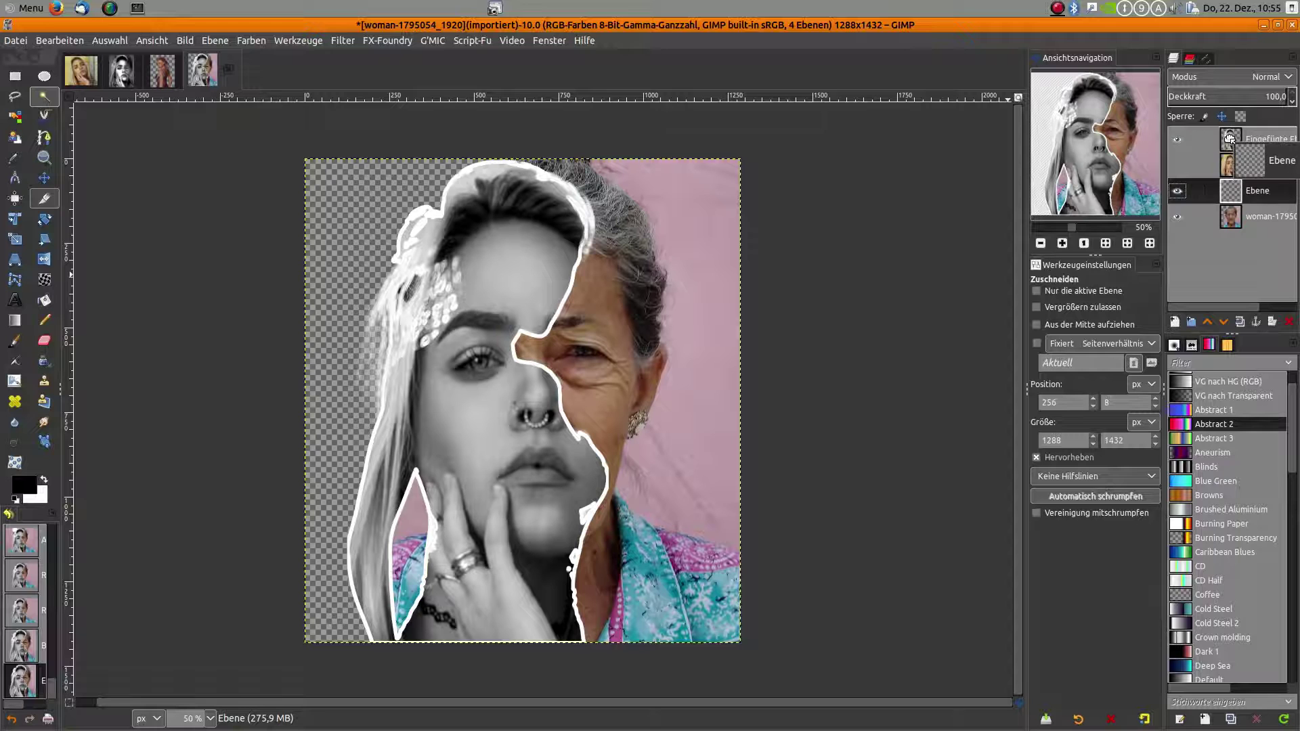
{"action": "left_click_drag", "start_coordinate": [1229, 192], "coordinate": [1223, 135]}
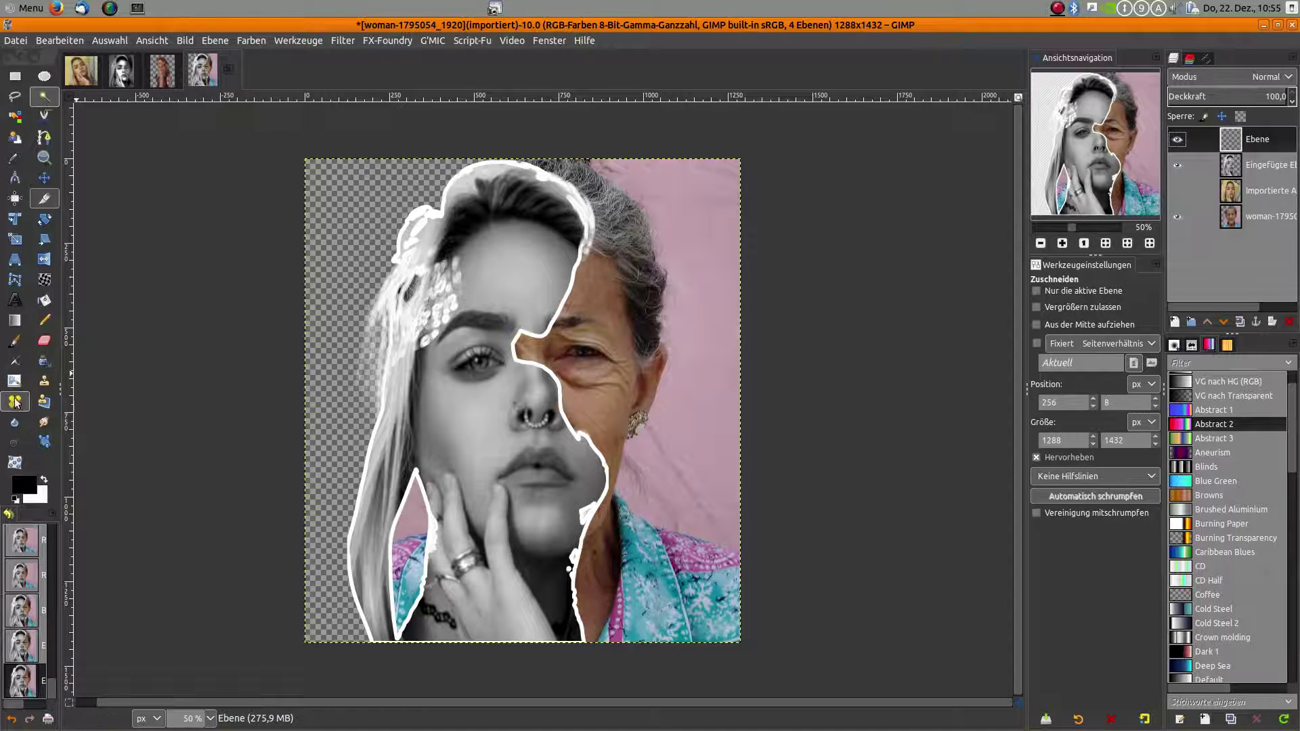
Step: Fill the new layer with a diagonal Abstract 2 gradient, starting from the far lower left
{"action": "left_click", "coordinate": [15, 320]}
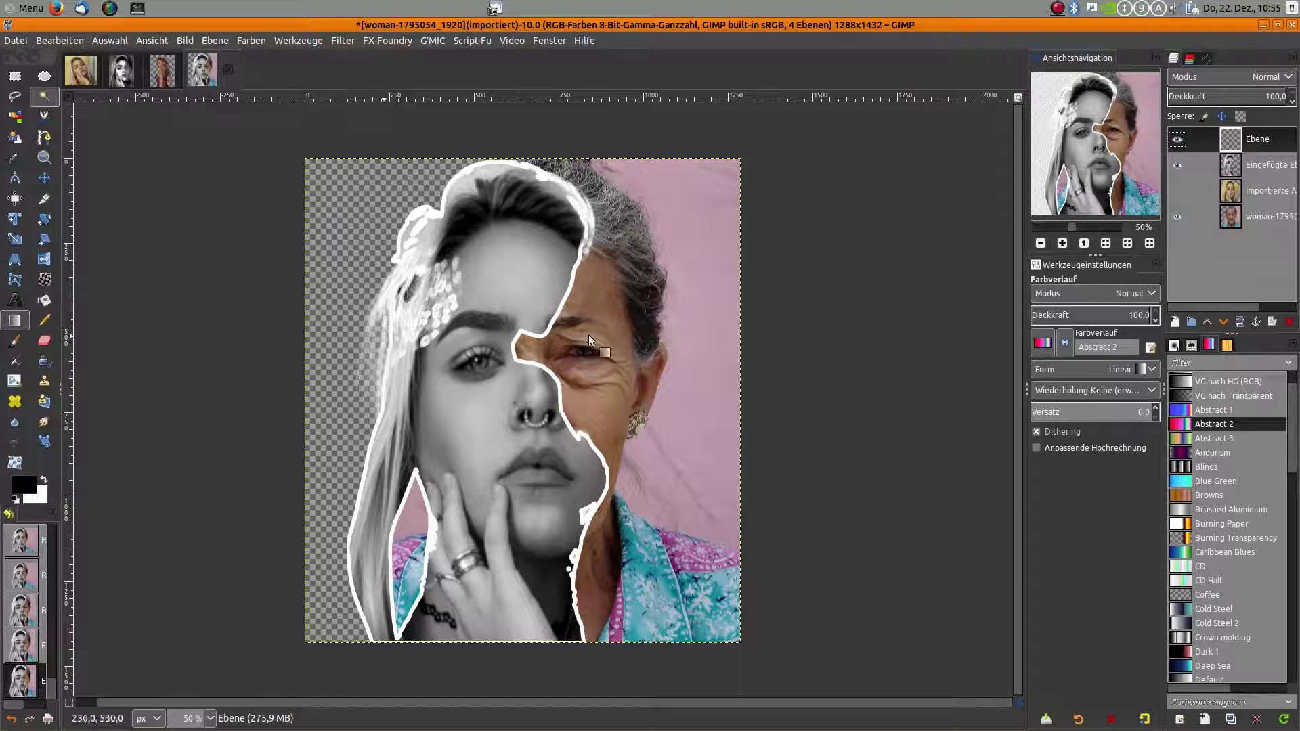
{"action": "left_click", "coordinate": [1043, 343]}
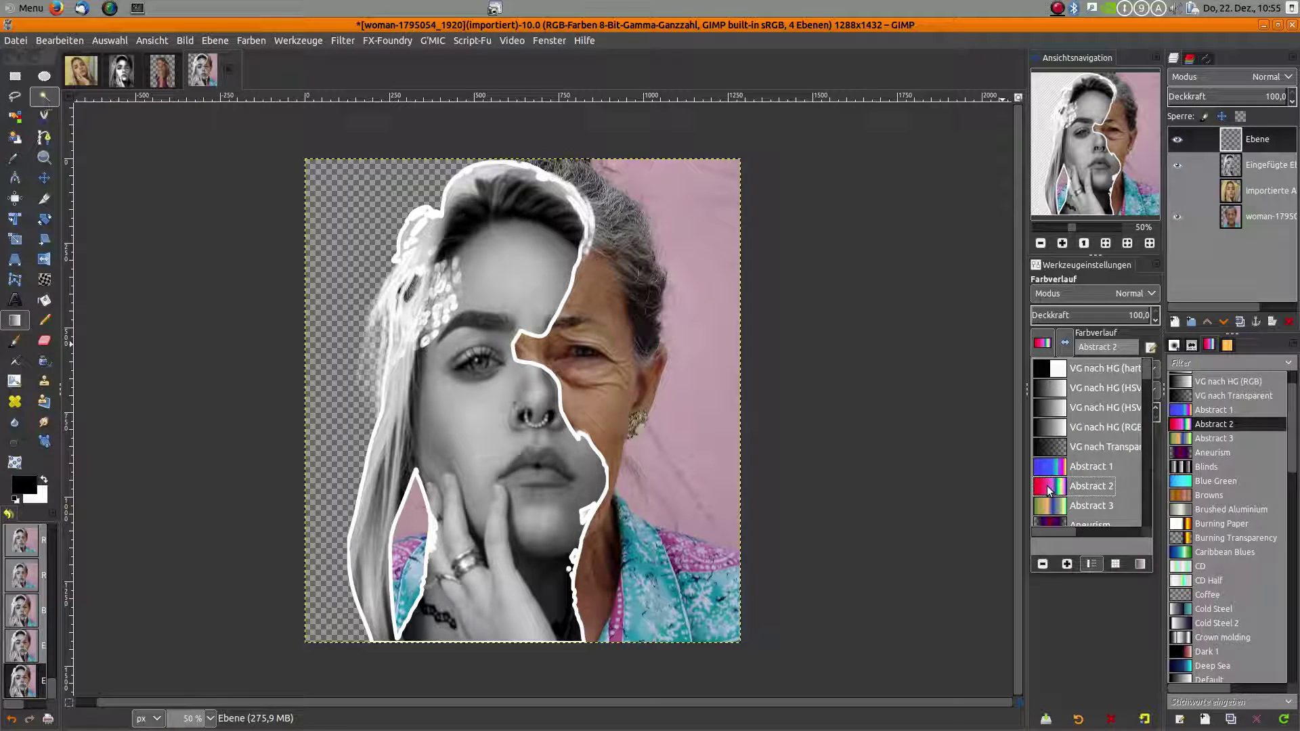
{"action": "left_click", "coordinate": [289, 589]}
{"action": "mouse_move", "coordinate": [336, 495]}
{"action": "left_mouse_down"}
{"action": "mouse_move", "coordinate": [880, 167]}
{"action": "mouse_move", "coordinate": [997, 121]}
{"action": "left_mouse_up"}
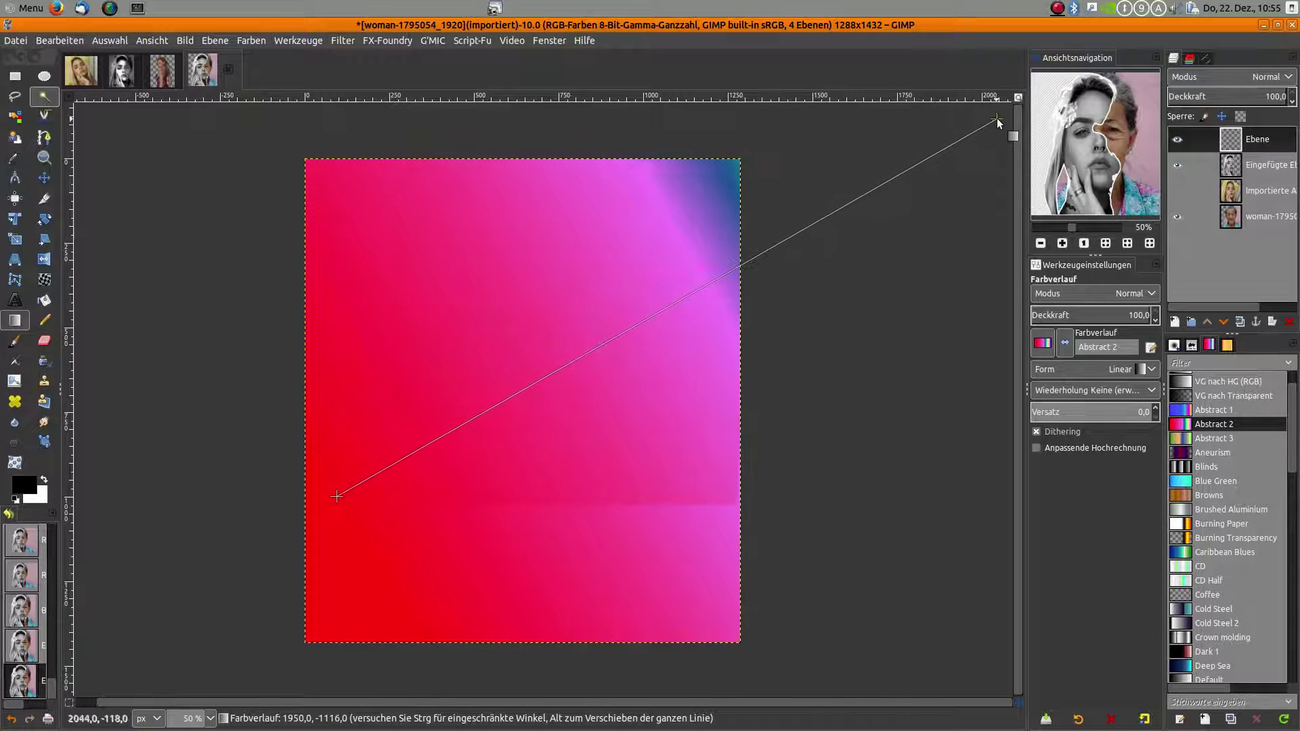
{"action": "left_click_drag", "start_coordinate": [333, 503], "coordinate": [196, 538]}
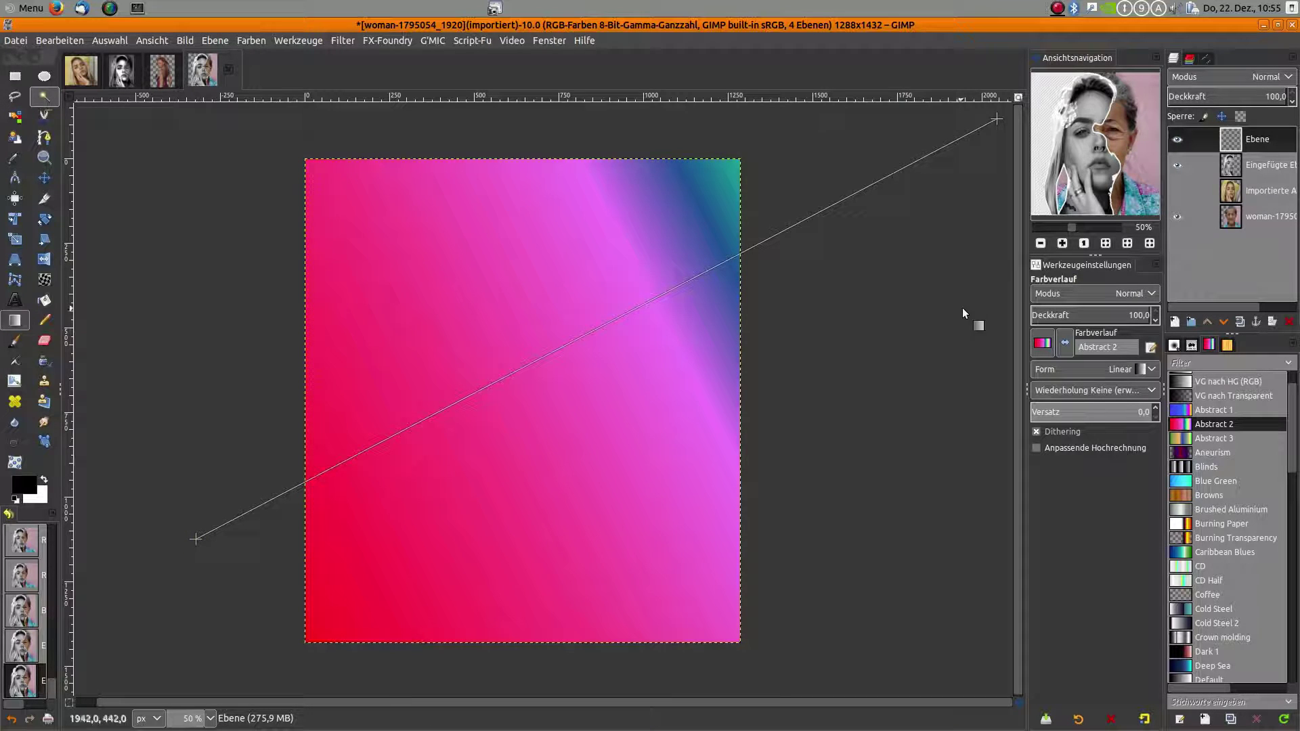
{"action": "key", "text": "Return"}
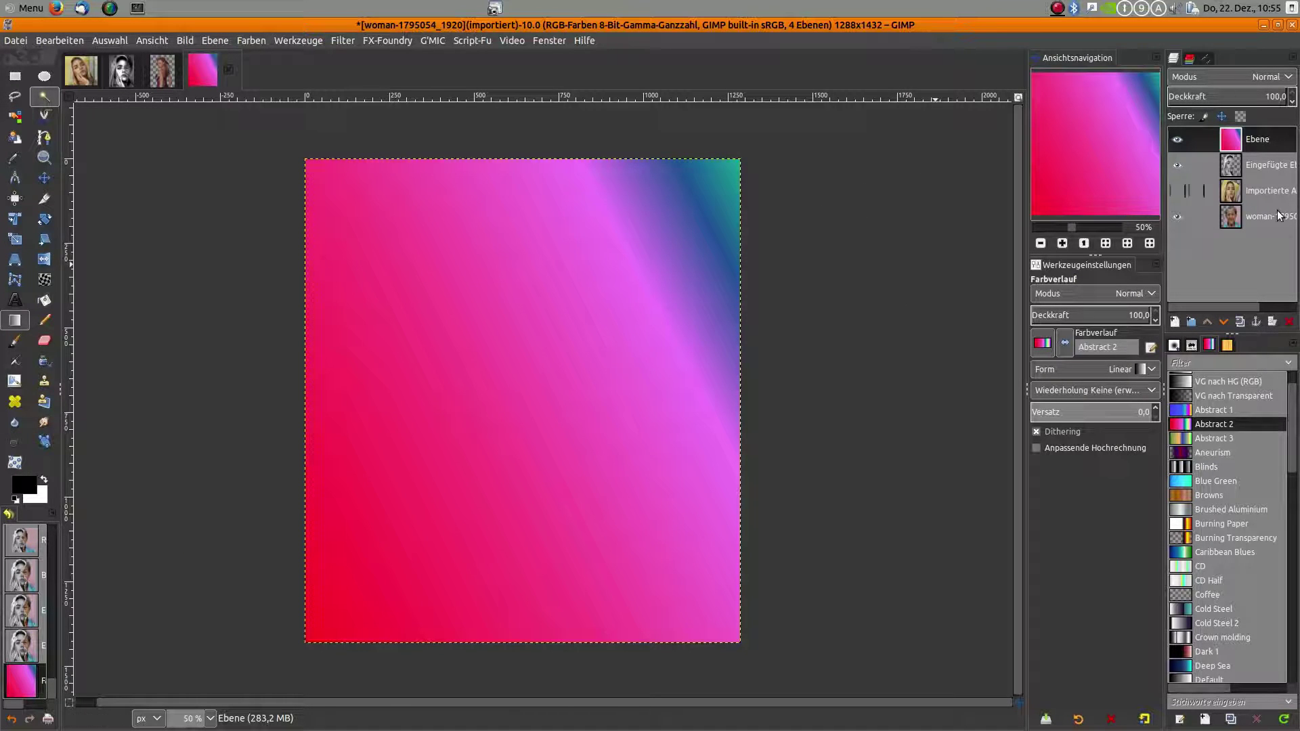
Step: Set the gradient layer to Overlay (Überlagern) mode and create a new layer from visible
{"action": "left_click", "coordinate": [1284, 77]}
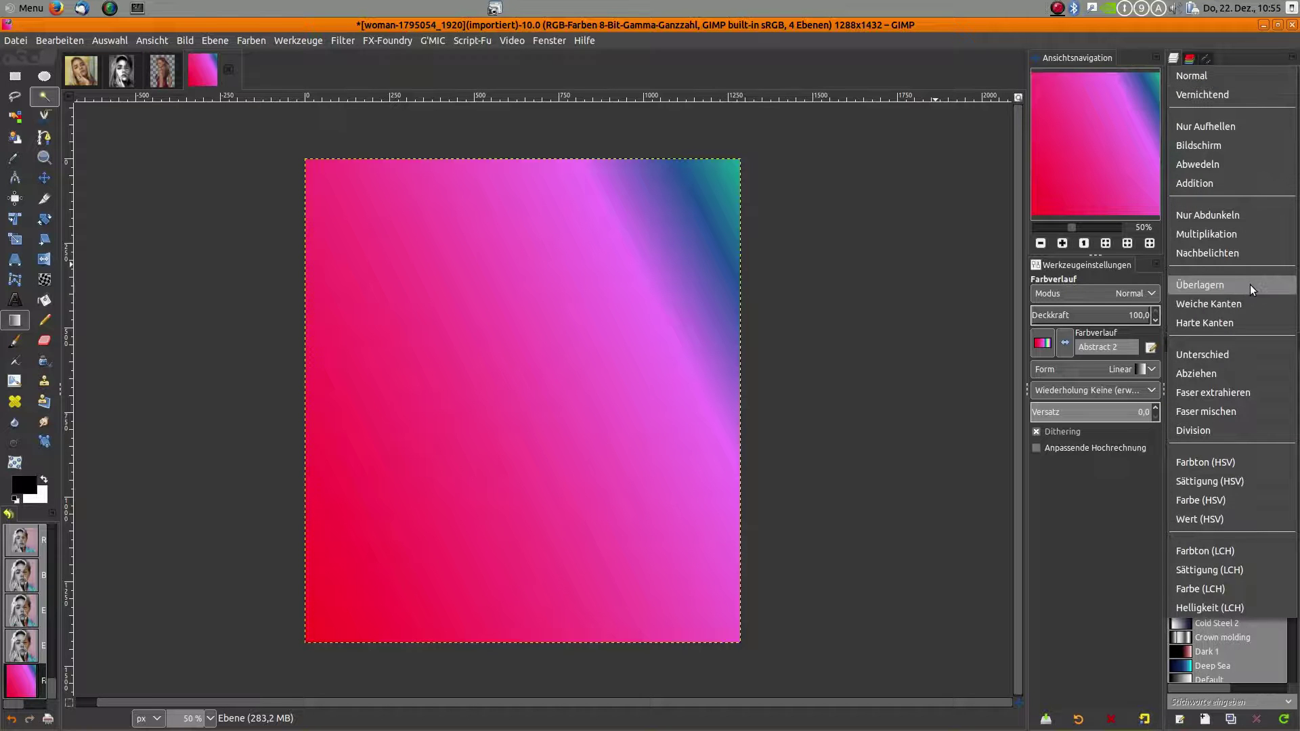
{"action": "left_click", "coordinate": [1250, 284]}
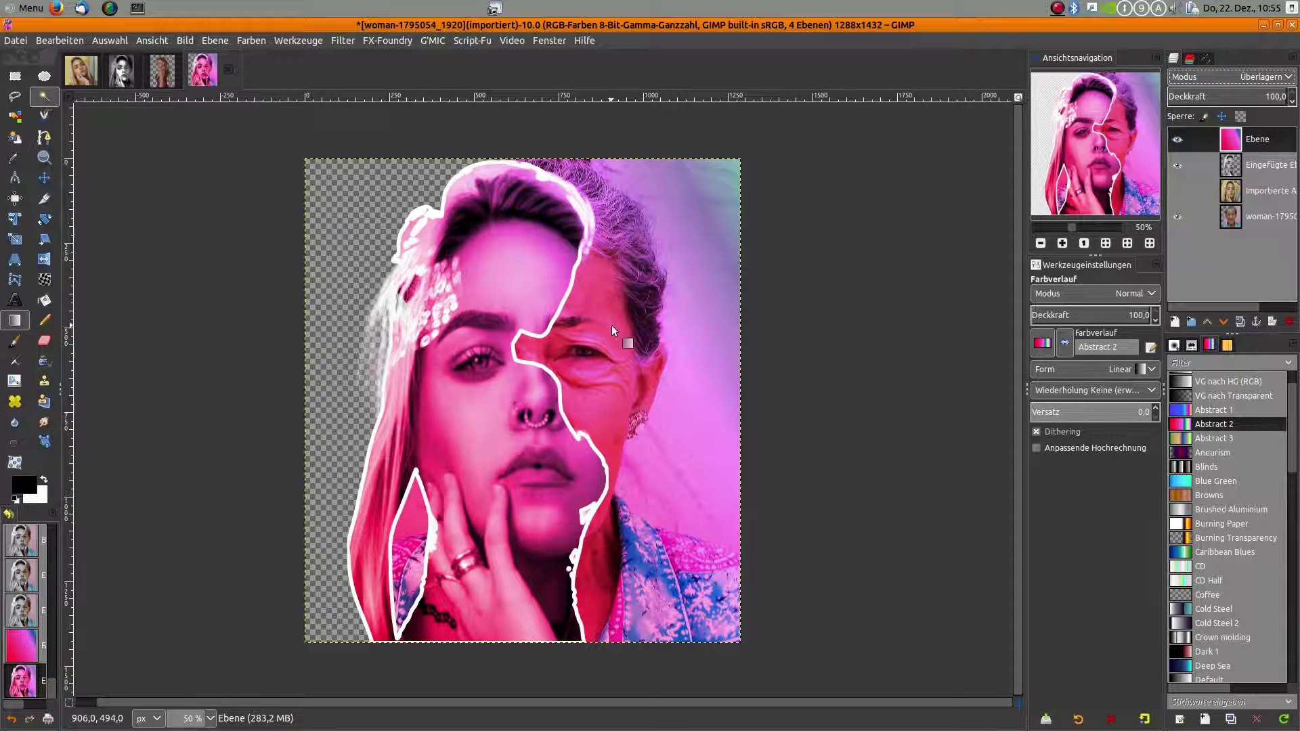
{"action": "right_click", "coordinate": [1210, 261]}
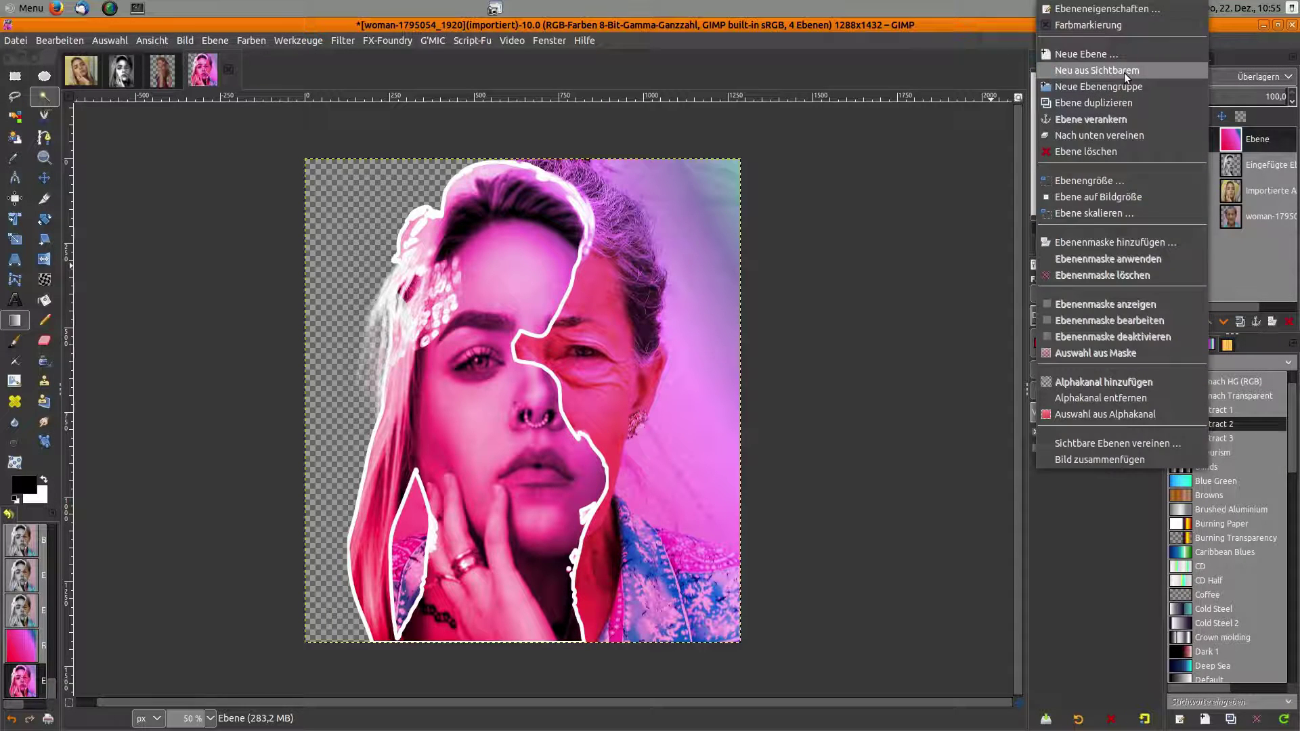
{"action": "left_click", "coordinate": [1124, 70]}
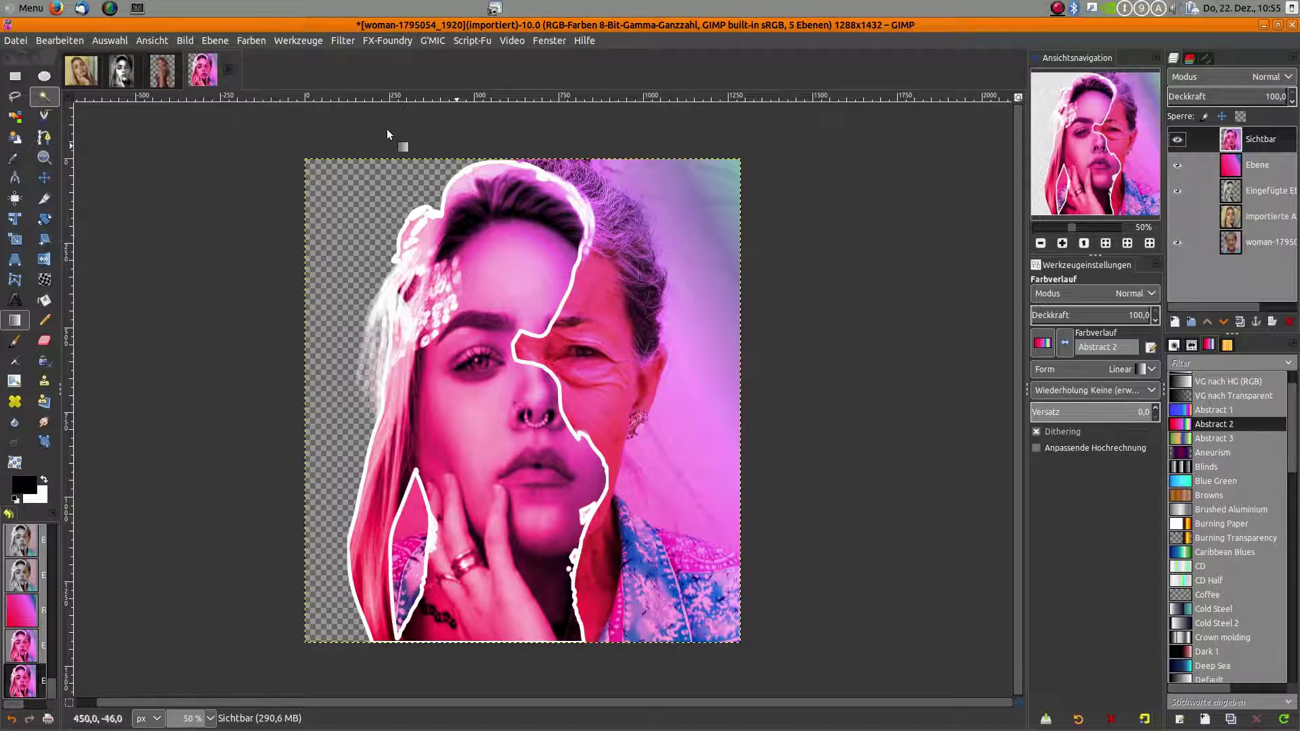
Step: Apply the G'MIC Faves > Freaky B&W filter to the merged top layer
{"action": "left_click", "coordinate": [446, 40]}
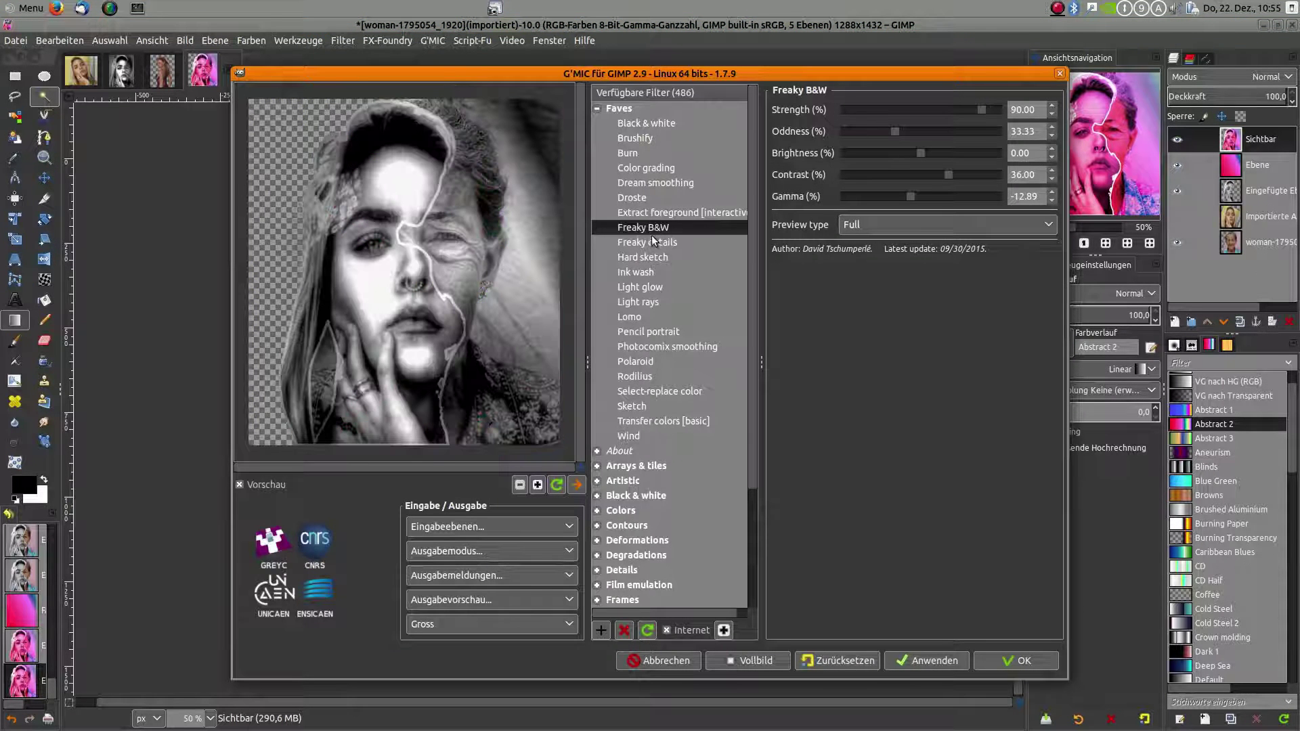
{"action": "left_click", "coordinate": [1023, 665]}
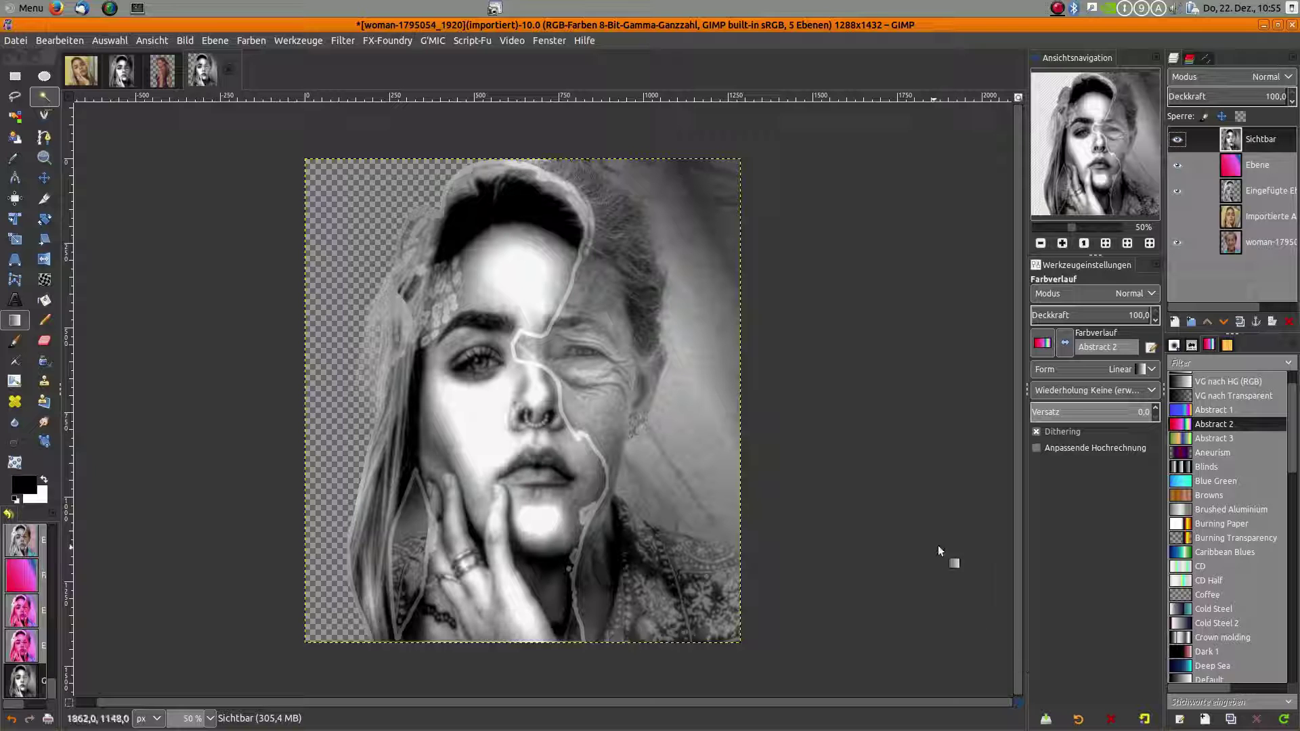
{"action": "left_click", "coordinate": [1176, 324]}
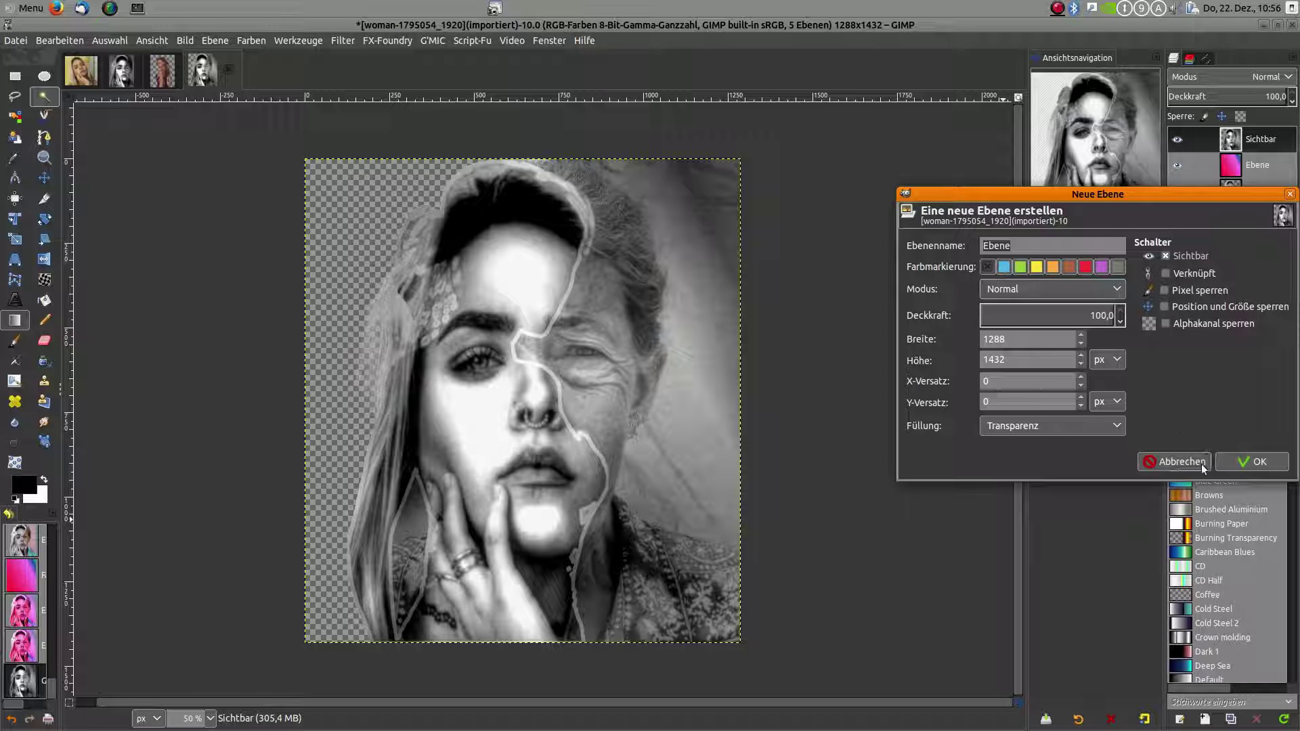
Step: Fill a new transparent layer with white and place it below the Sichtbar layer
{"action": "left_click", "coordinate": [1257, 462]}
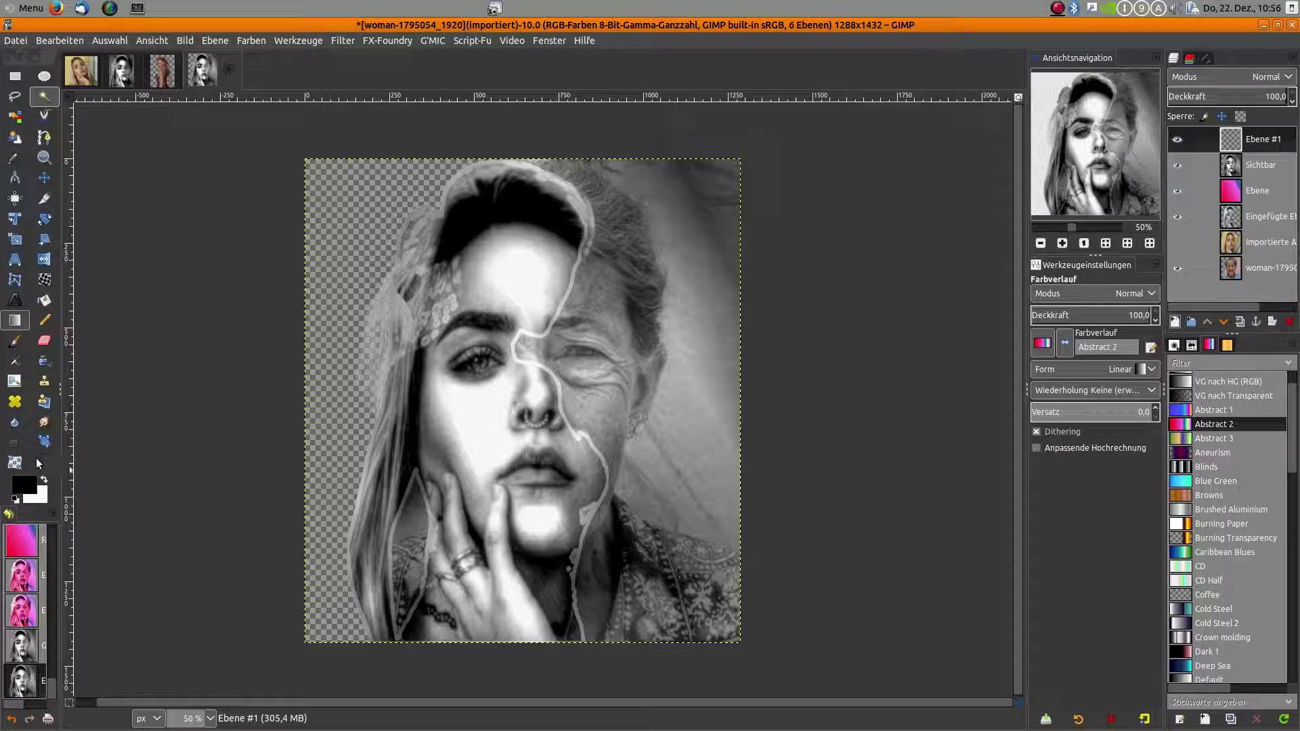
{"action": "left_click_drag", "start_coordinate": [39, 496], "coordinate": [336, 401]}
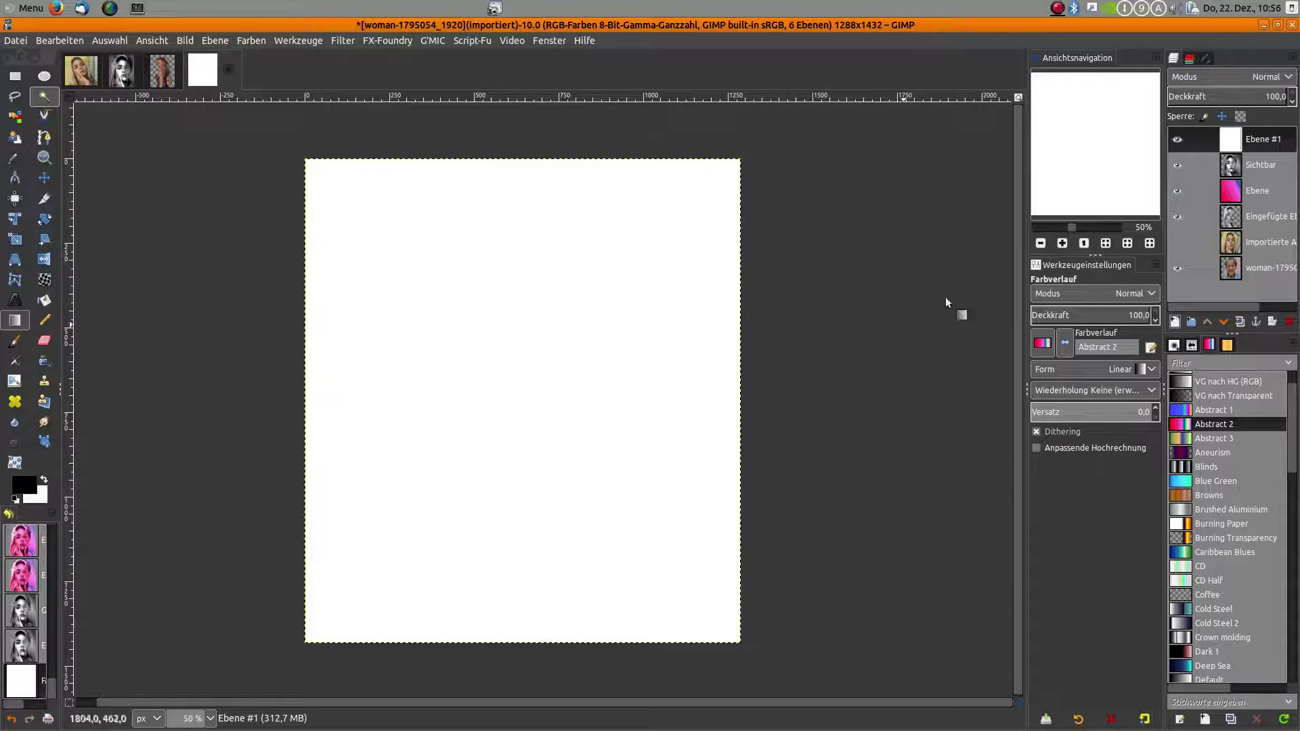
{"action": "left_click_drag", "start_coordinate": [1235, 140], "coordinate": [1236, 172]}
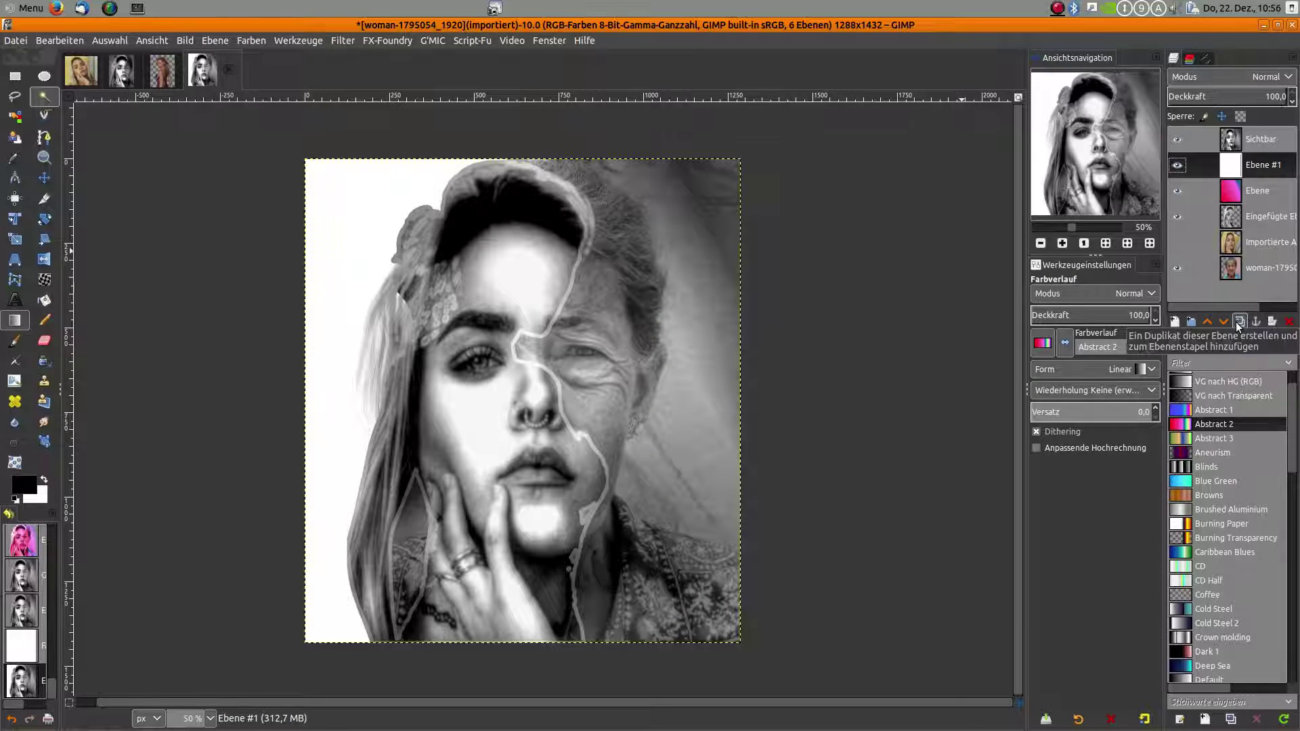
Step: Fill the white backing layer with a Blinds gradient stretched toward the lower right
{"action": "left_click", "coordinate": [1043, 346]}
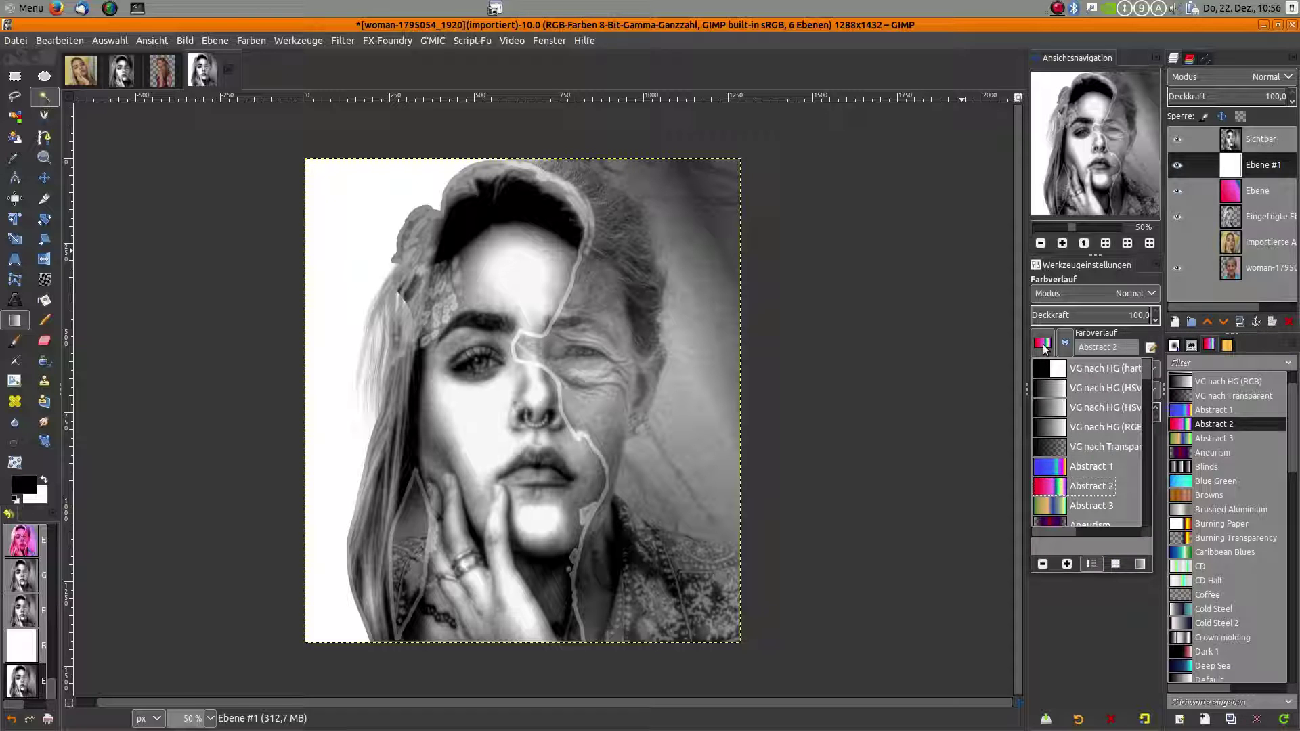
{"action": "scroll", "coordinate": [1052, 468], "scroll_direction": "down", "scroll_amount": 3}
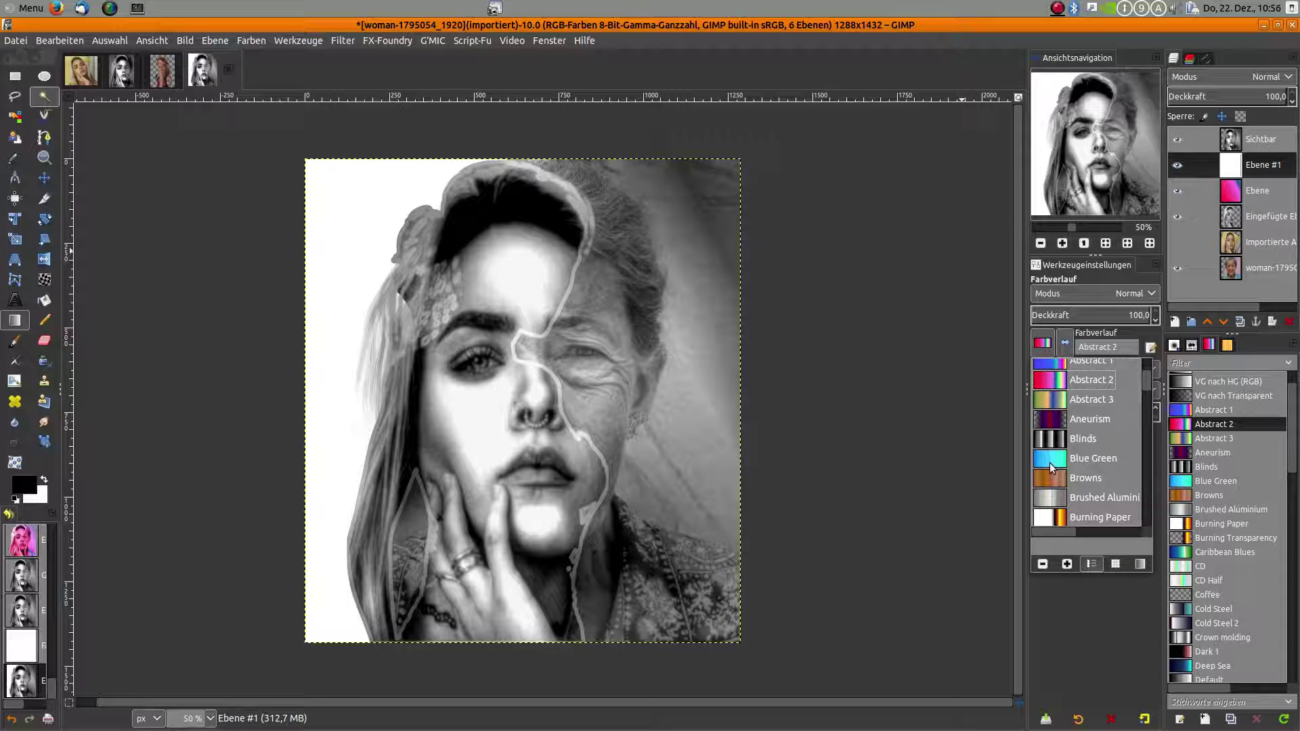
{"action": "left_click", "coordinate": [1055, 440]}
{"action": "mouse_move", "coordinate": [614, 218]}
{"action": "left_mouse_down"}
{"action": "mouse_move", "coordinate": [169, 476]}
{"action": "mouse_move", "coordinate": [10, 428]}
{"action": "mouse_move", "coordinate": [4, 300]}
{"action": "mouse_move", "coordinate": [52, 173]}
{"action": "left_mouse_up"}
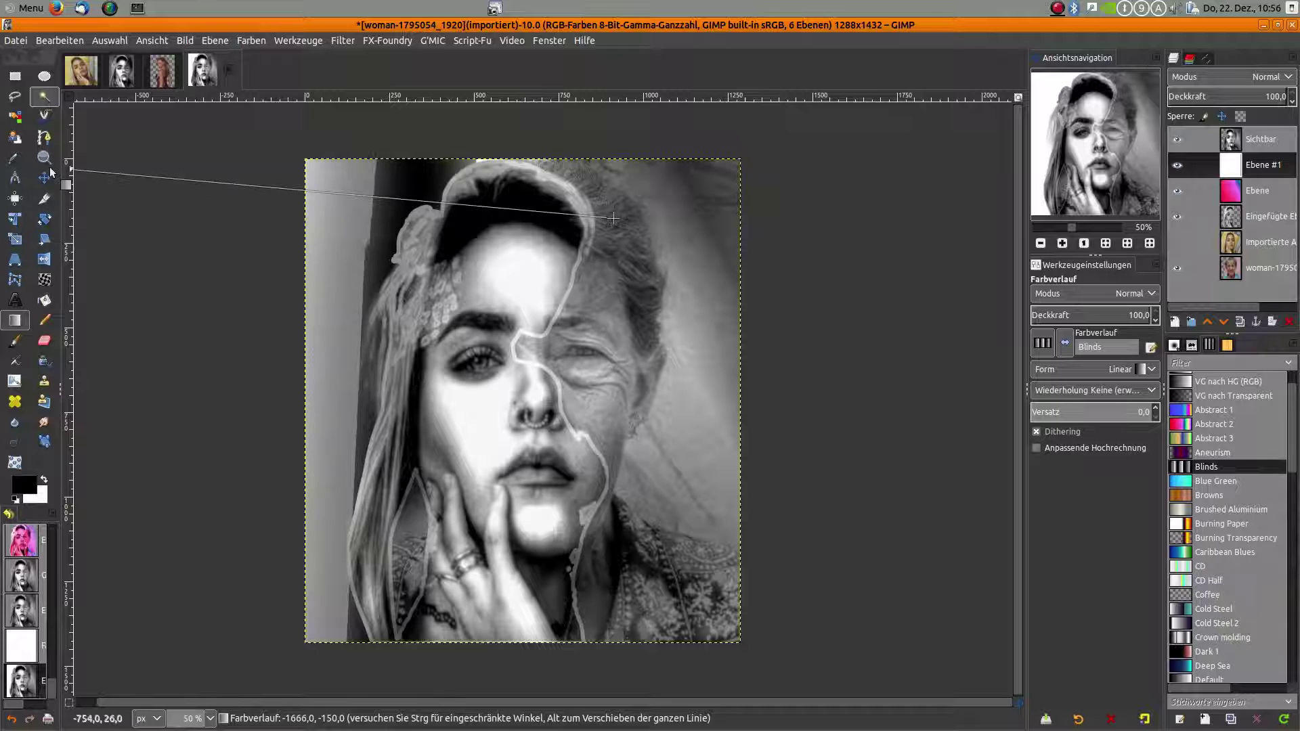
{"action": "mouse_move", "coordinate": [613, 218]}
{"action": "left_mouse_down"}
{"action": "mouse_move", "coordinate": [876, 518]}
{"action": "mouse_move", "coordinate": [1093, 558]}
{"action": "left_mouse_up"}
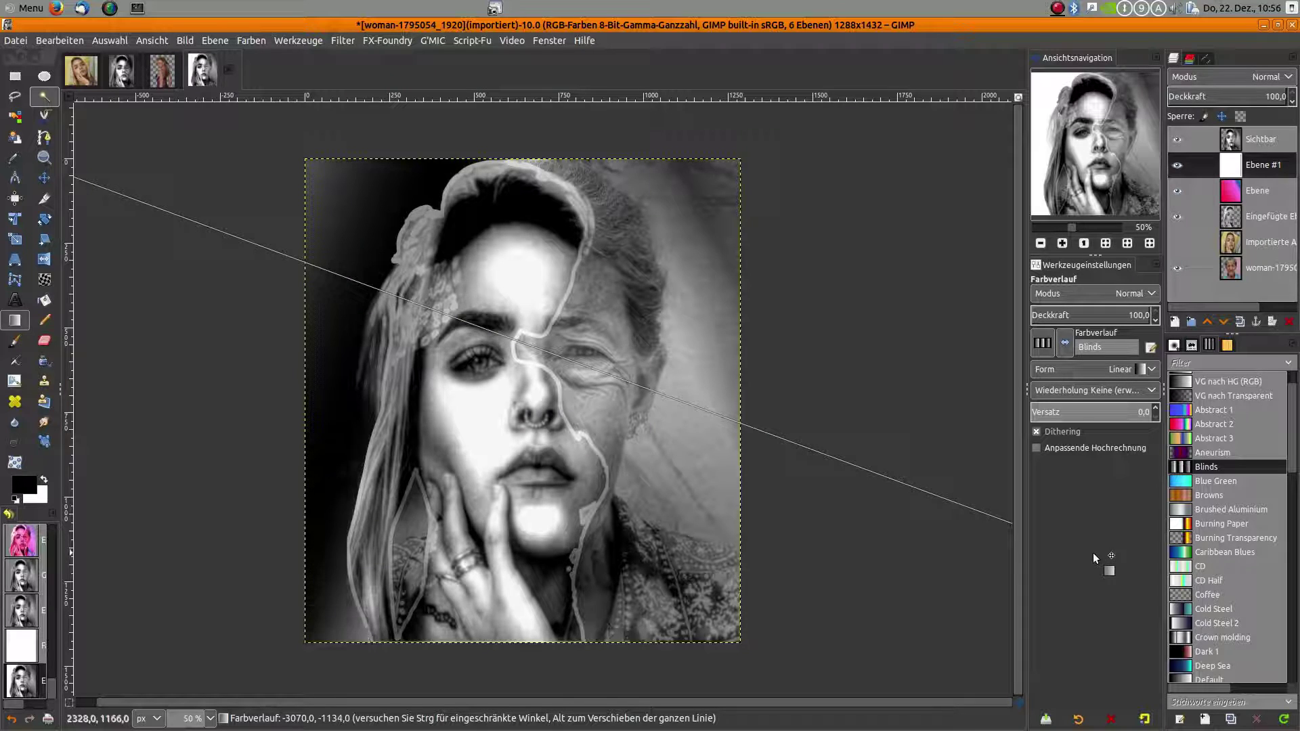
{"action": "key", "text": "Return"}
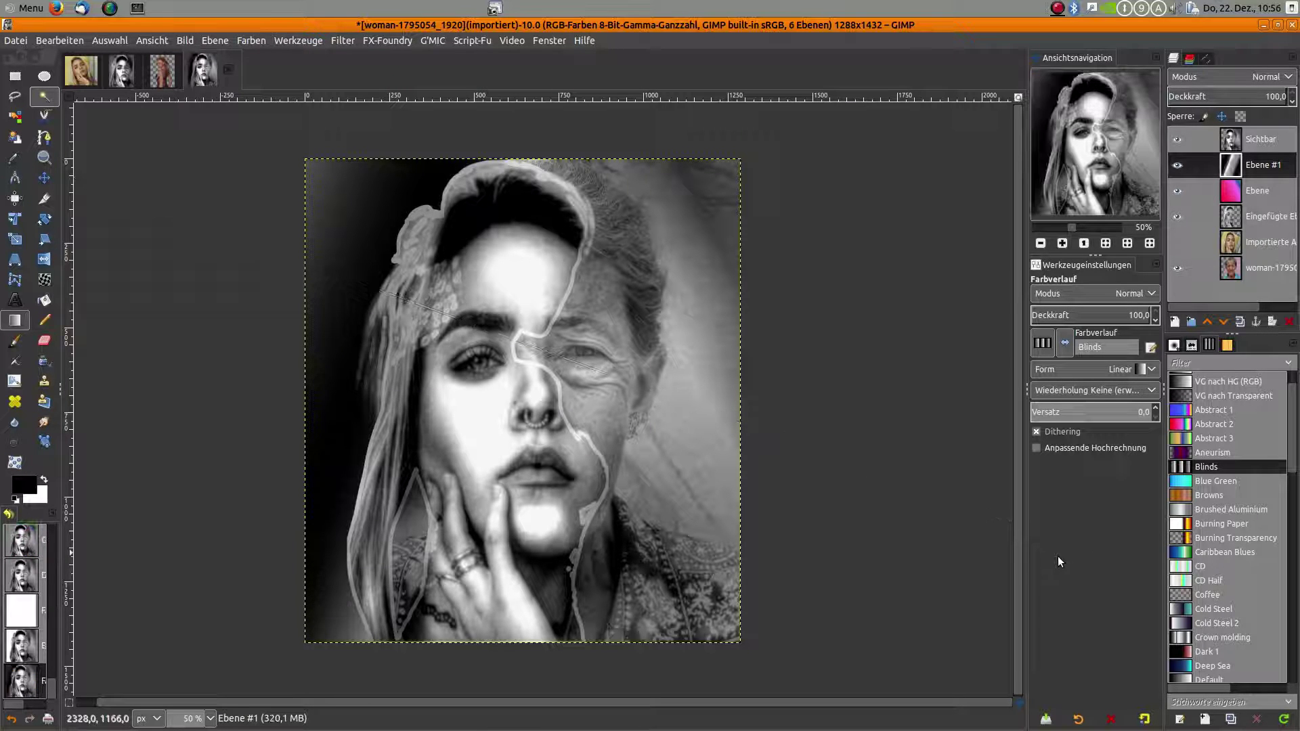